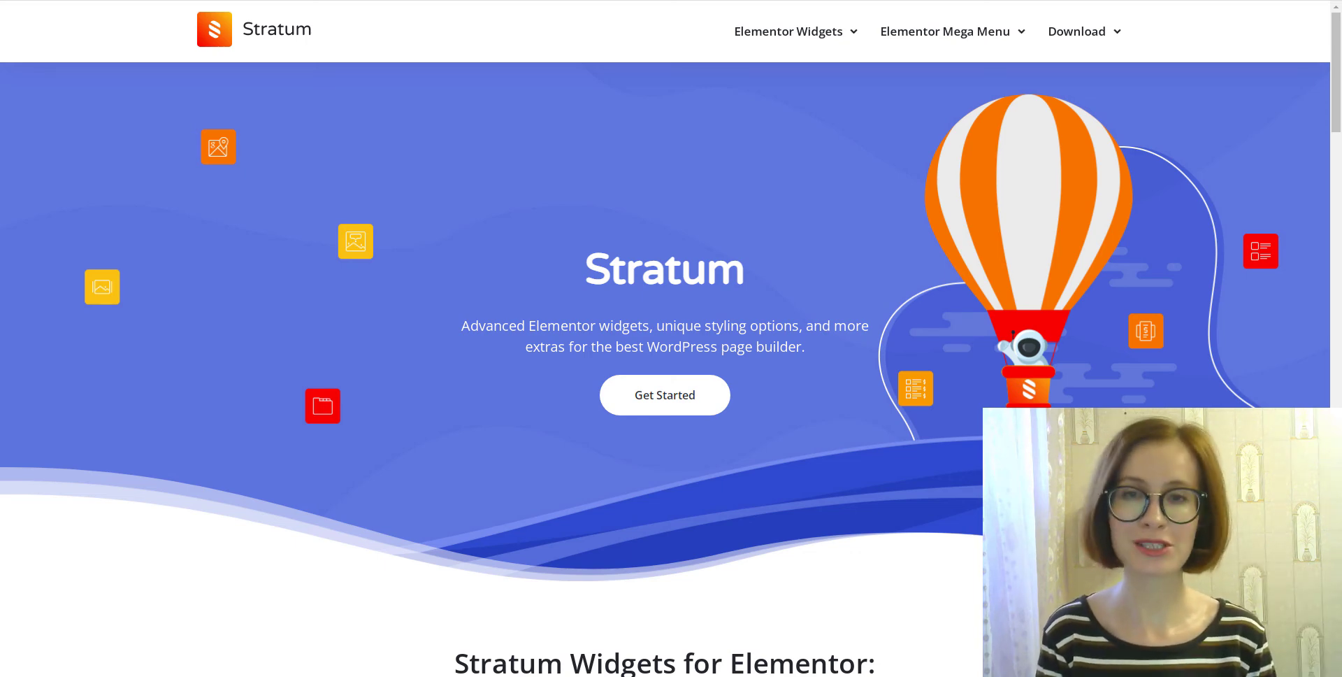
# Open the Price Table widget demo on the Stratum site and examine the styles of its sample pricing tables
pyautogui.moveTo(847, 33)
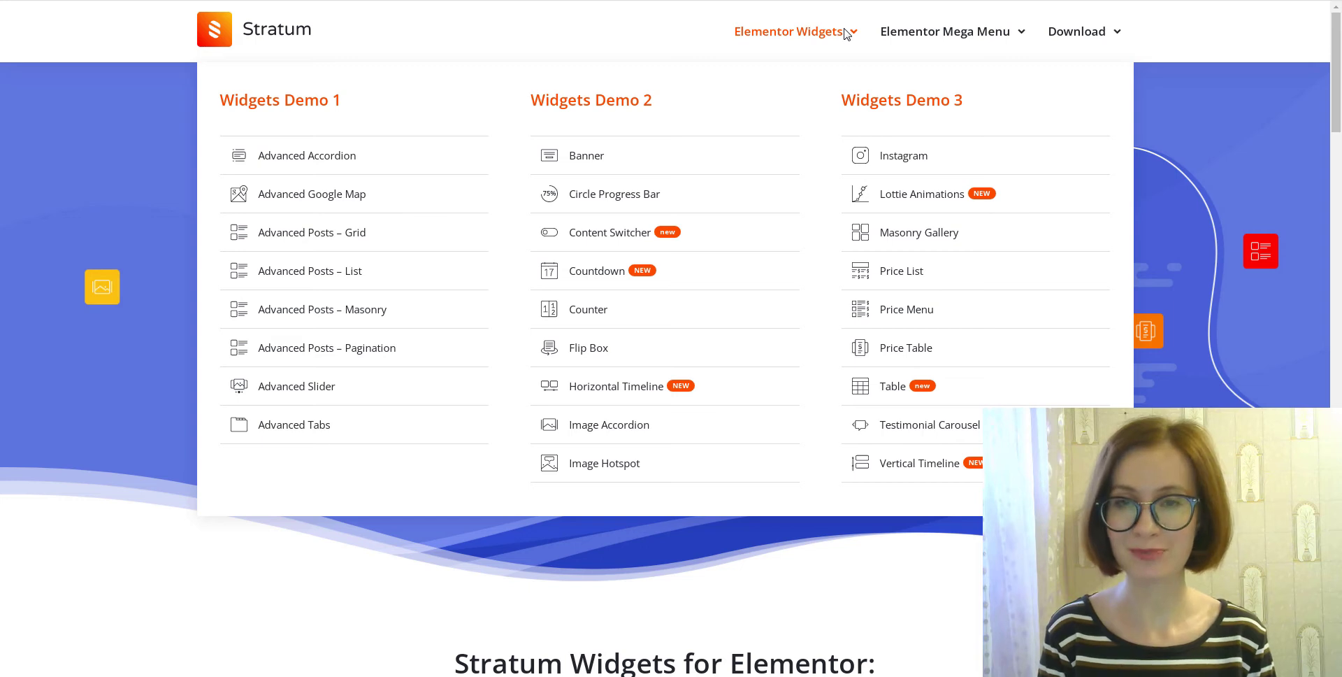
pyautogui.click(896, 362)
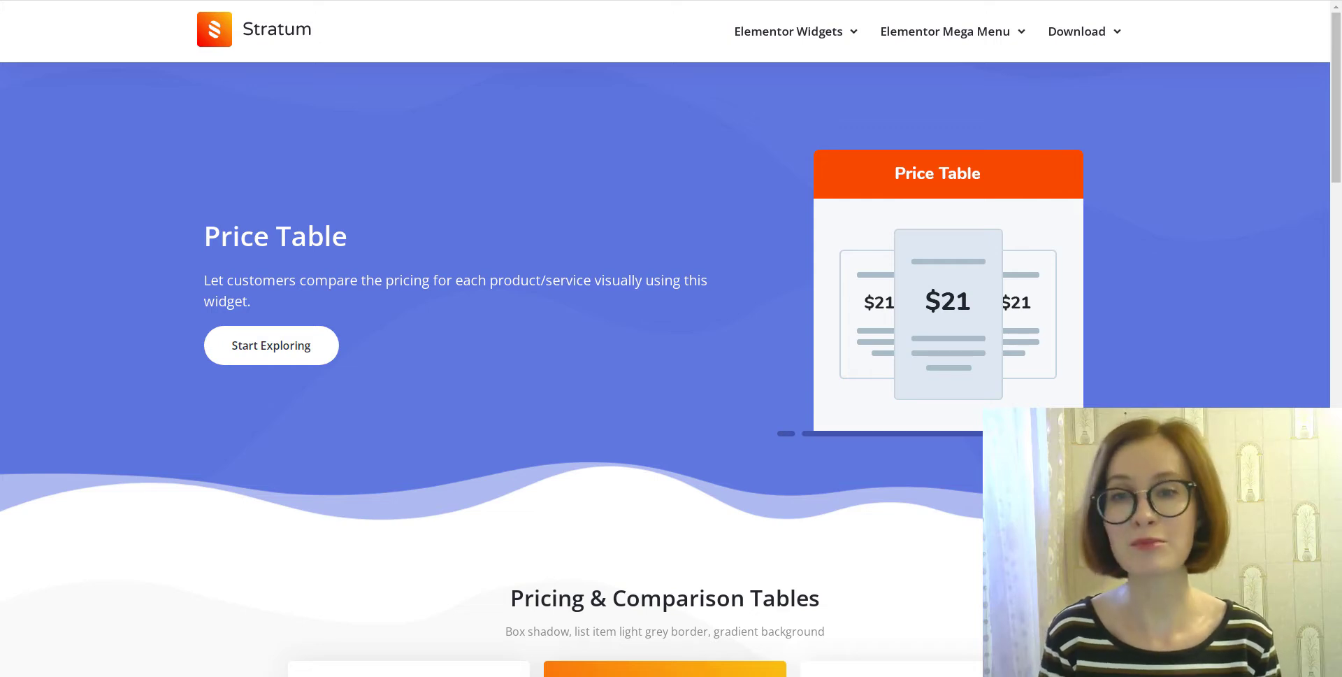
pyautogui.scroll(-3, 665, 333)
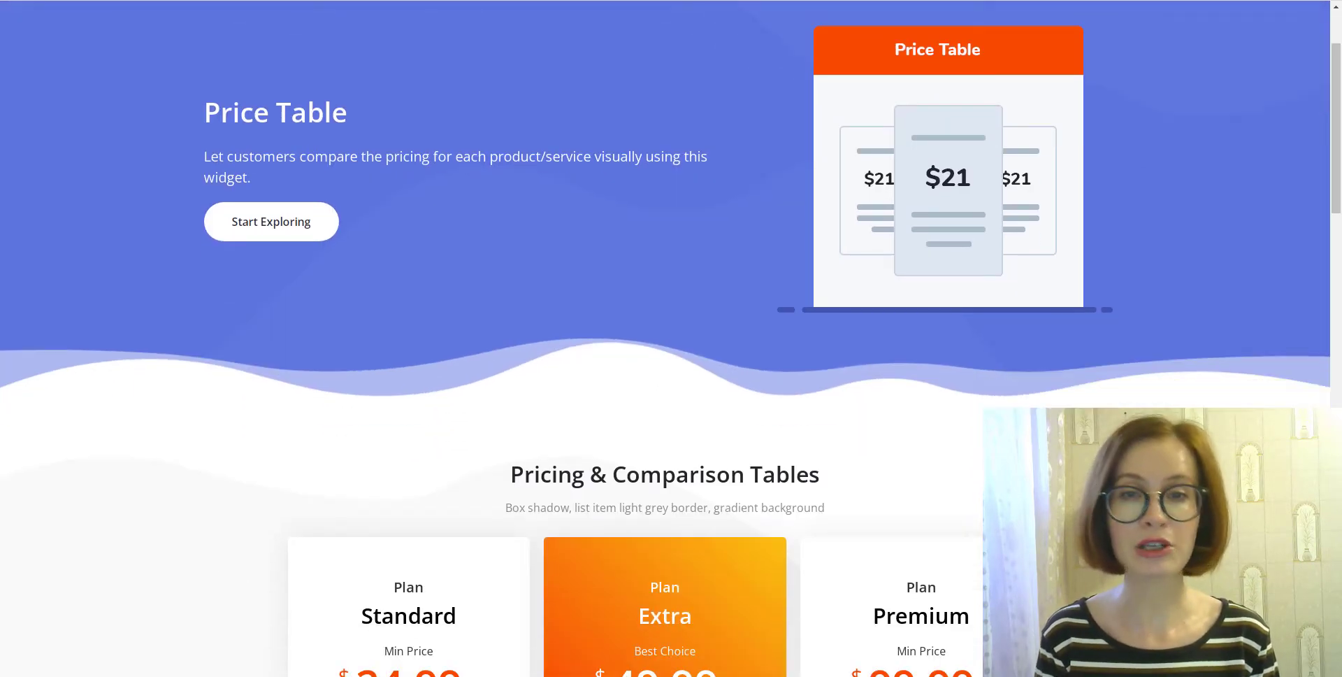
pyautogui.scroll(-3, 666, 338)
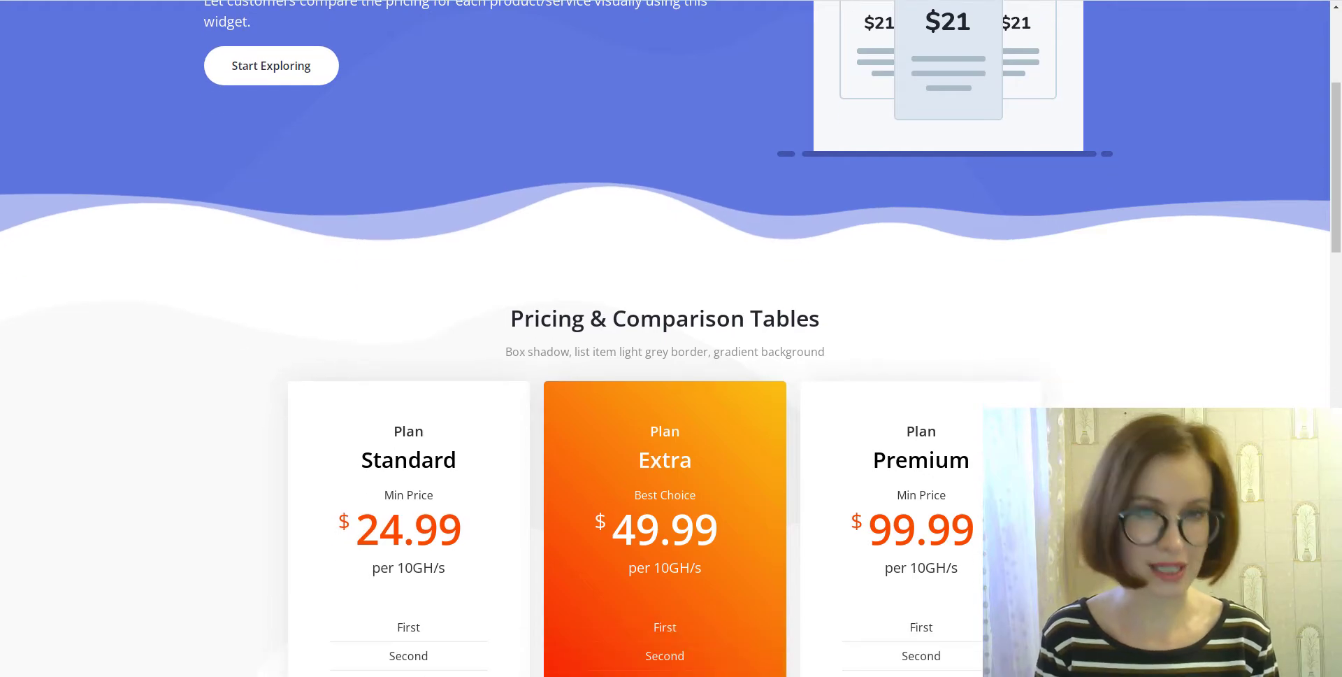
pyautogui.scroll(-3, 665, 338)
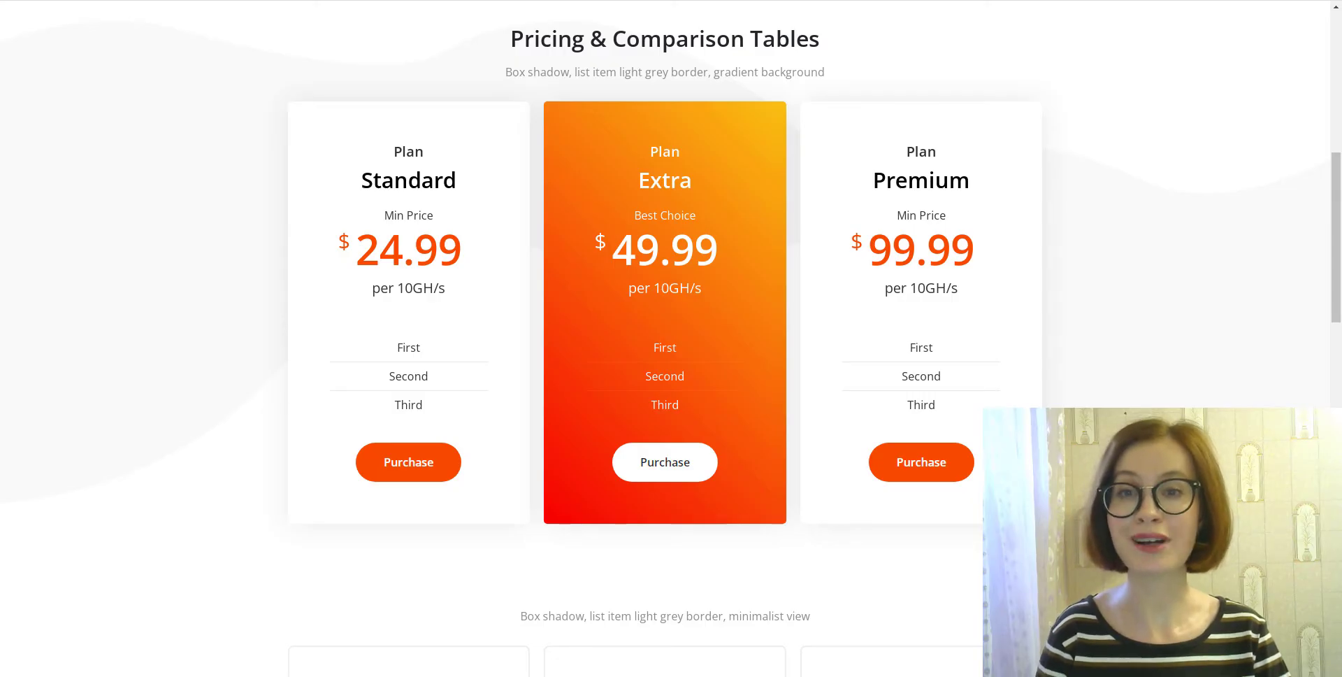
pyautogui.scroll(-4, 665, 339)
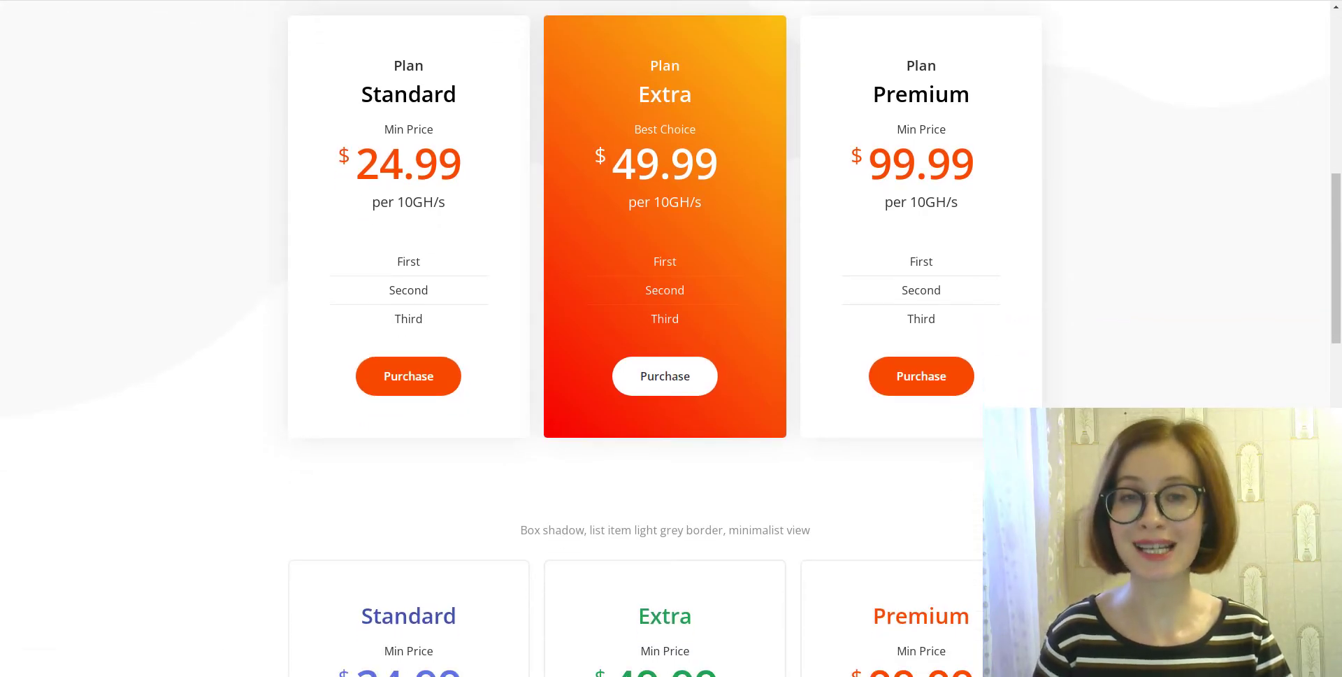
pyautogui.scroll(-2, 664, 338)
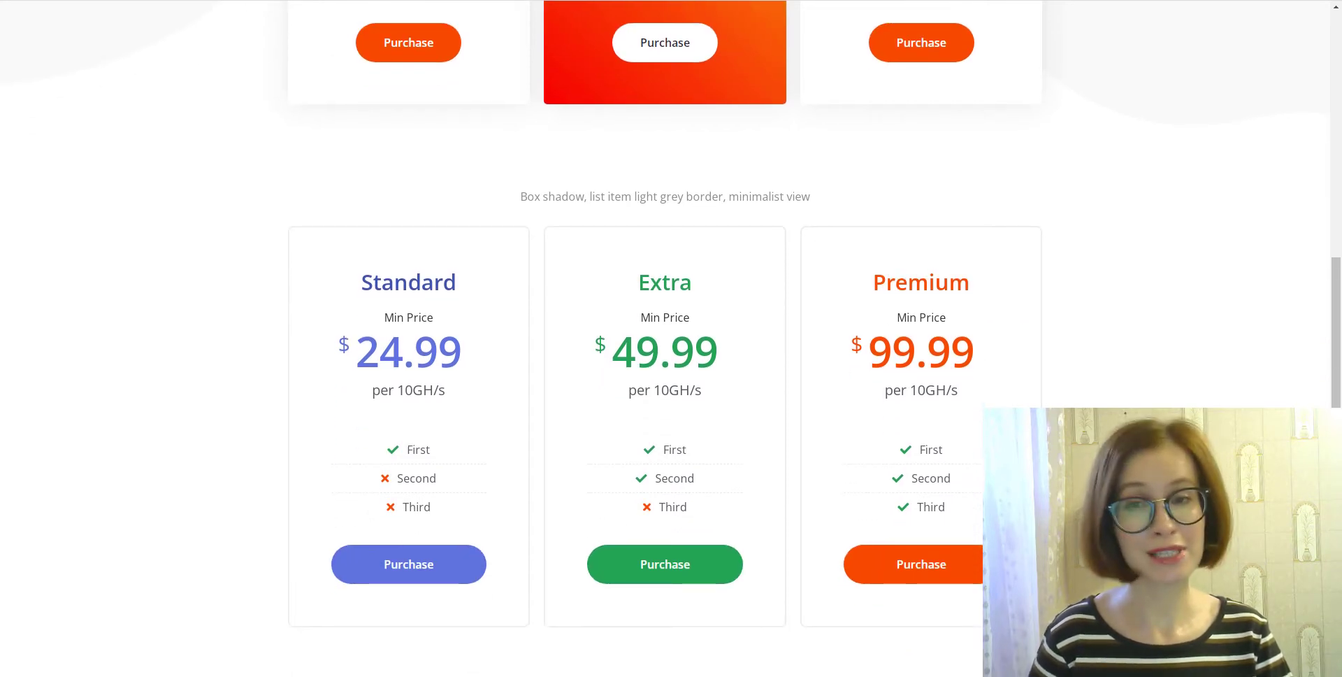
pyautogui.scroll(-1, 664, 339)
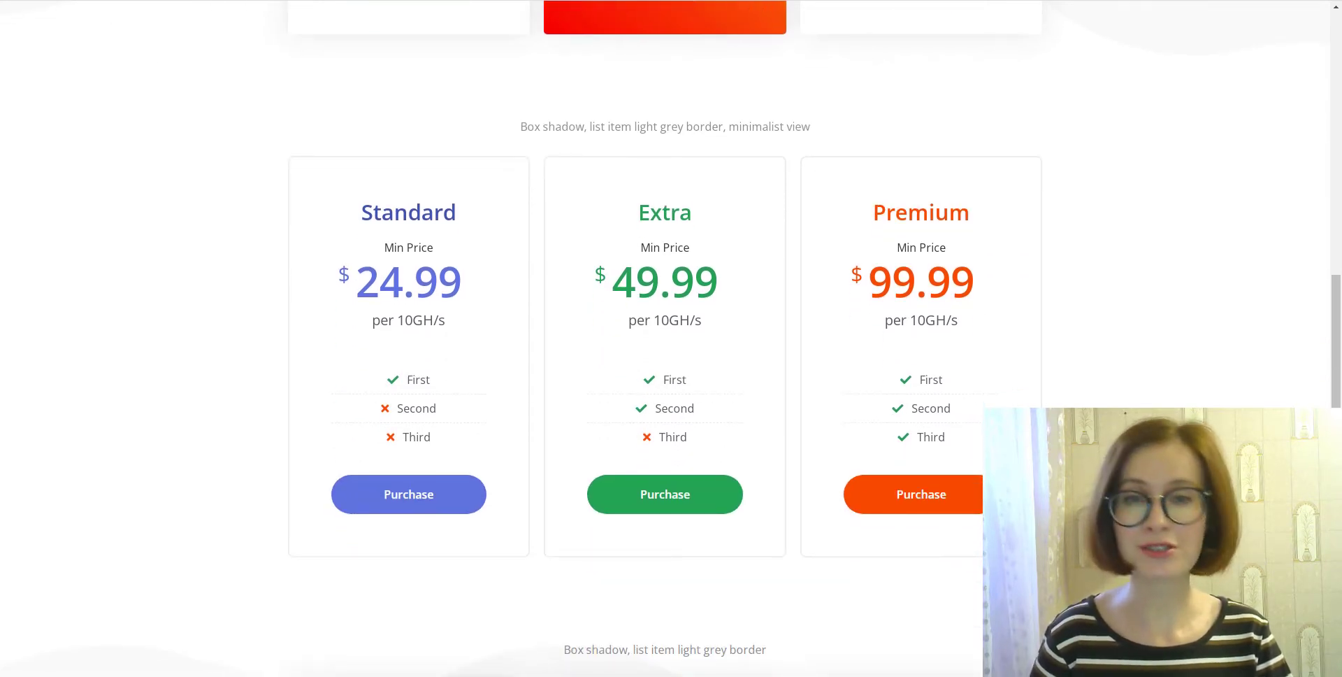
pyautogui.scroll(-1, 665, 338)
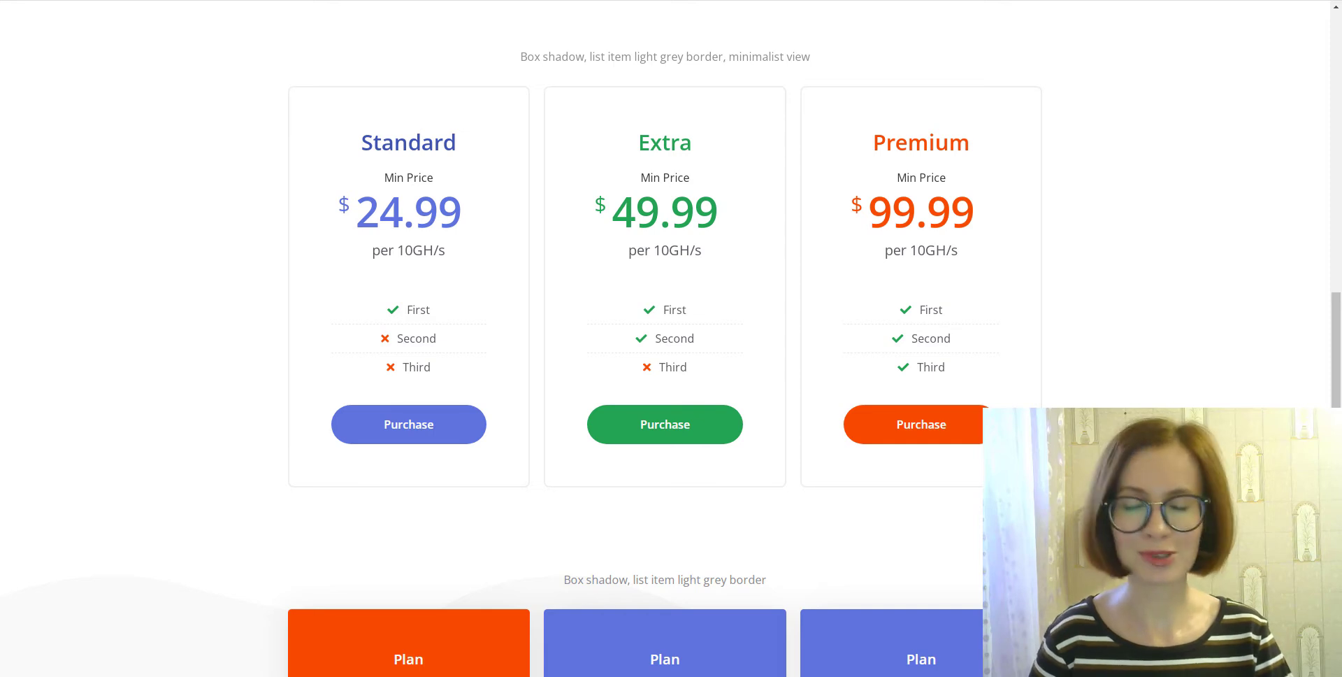
pyautogui.scroll(-4, 671, 338)
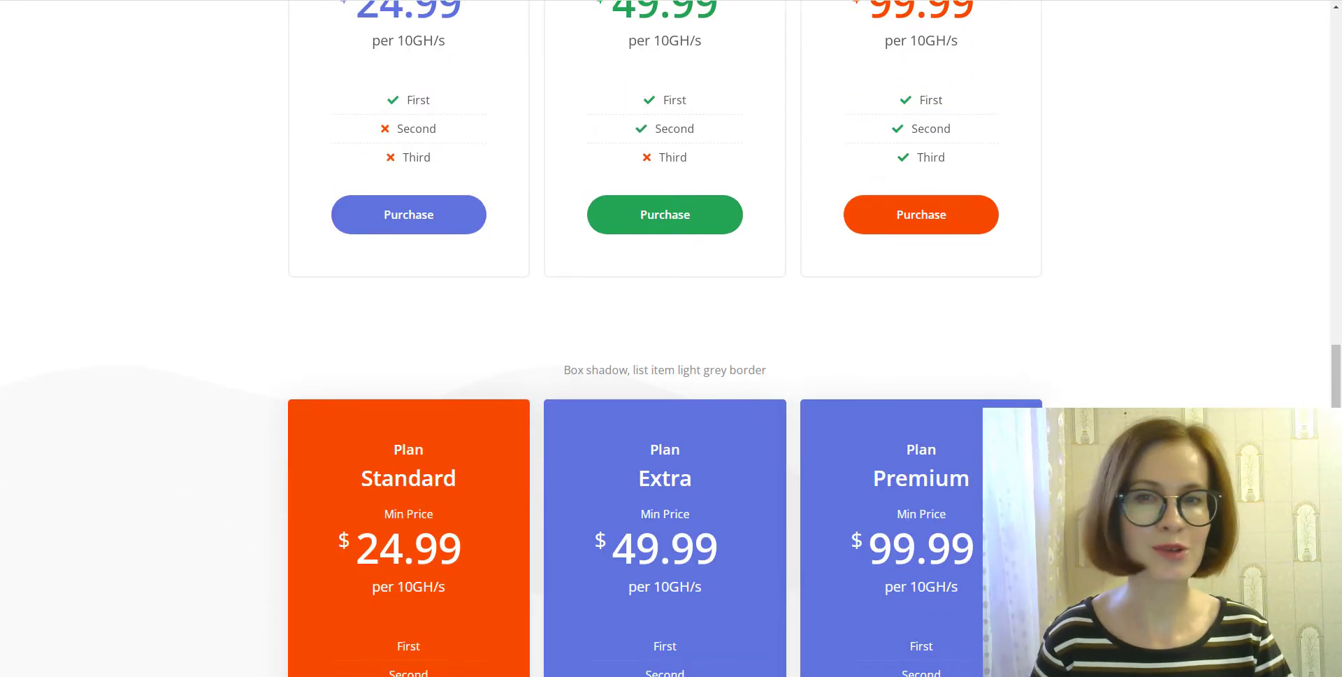
pyautogui.scroll(-3, 671, 338)
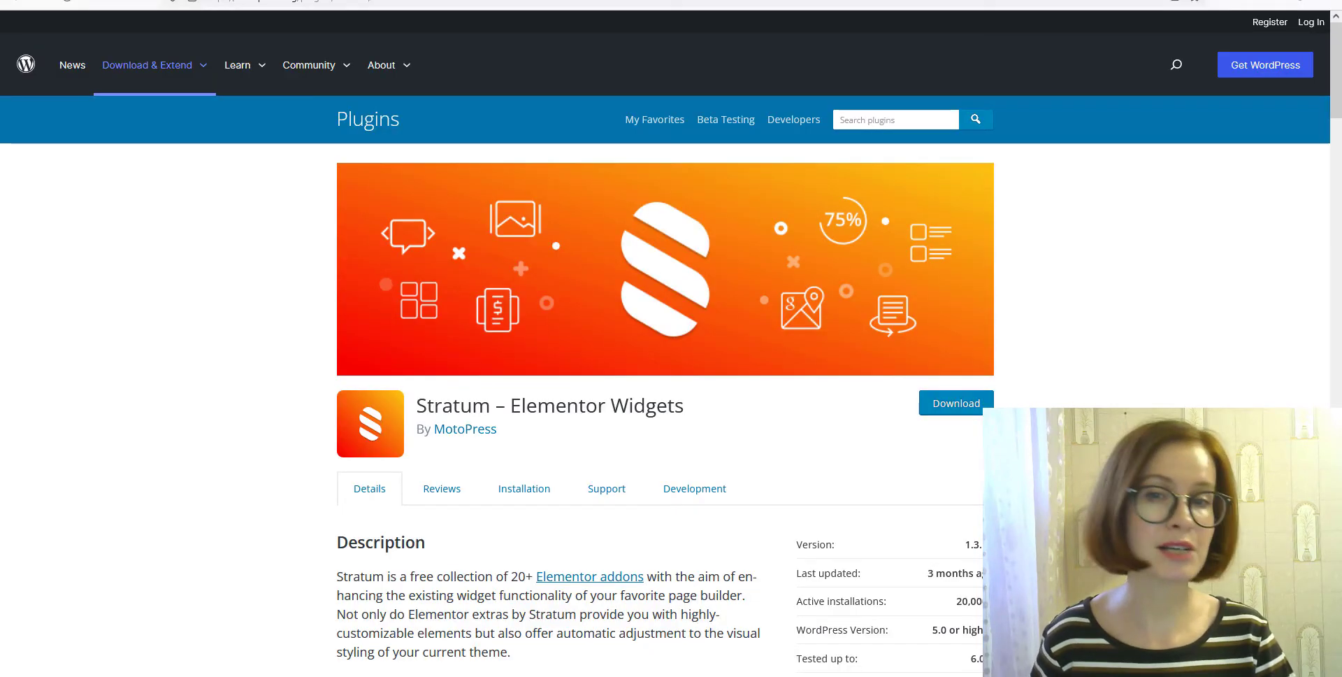
# Download the Stratum – Elementor Widgets plugin from the WordPress plugin directory
pyautogui.click(952, 418)
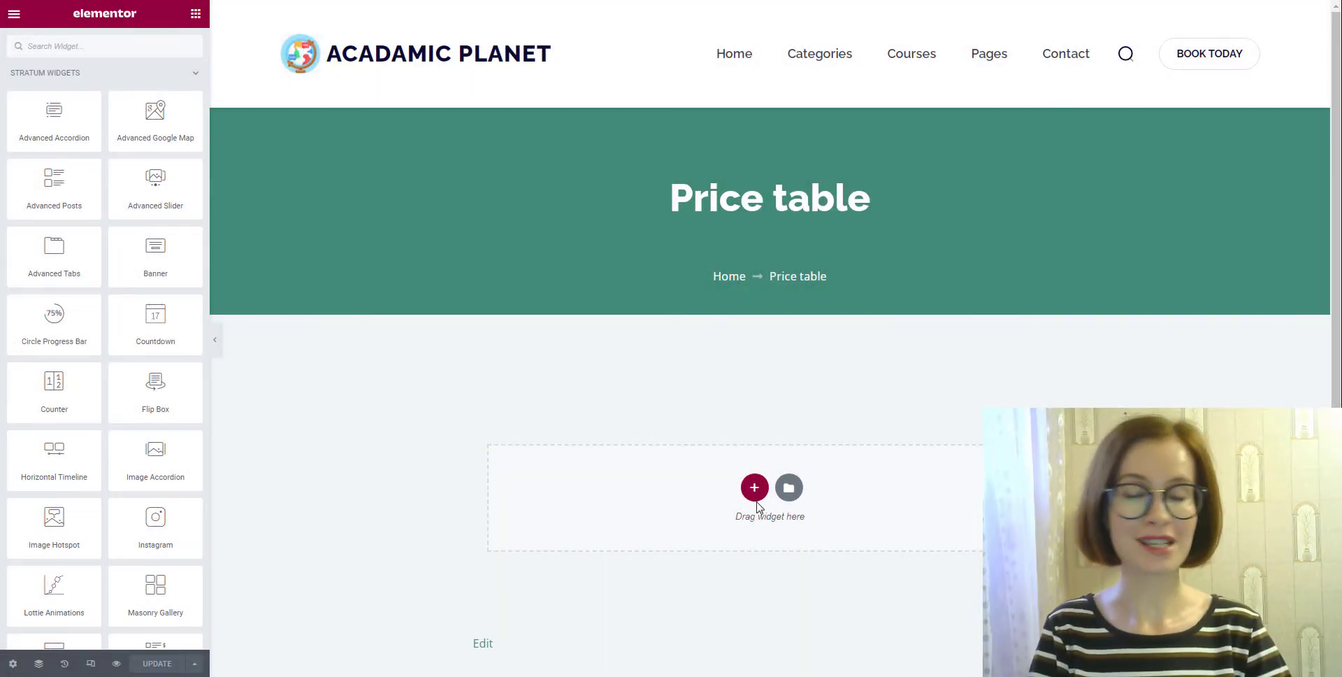
# In the Elementor editor, add a section with three equal columns to the Price table page
pyautogui.click(755, 491)
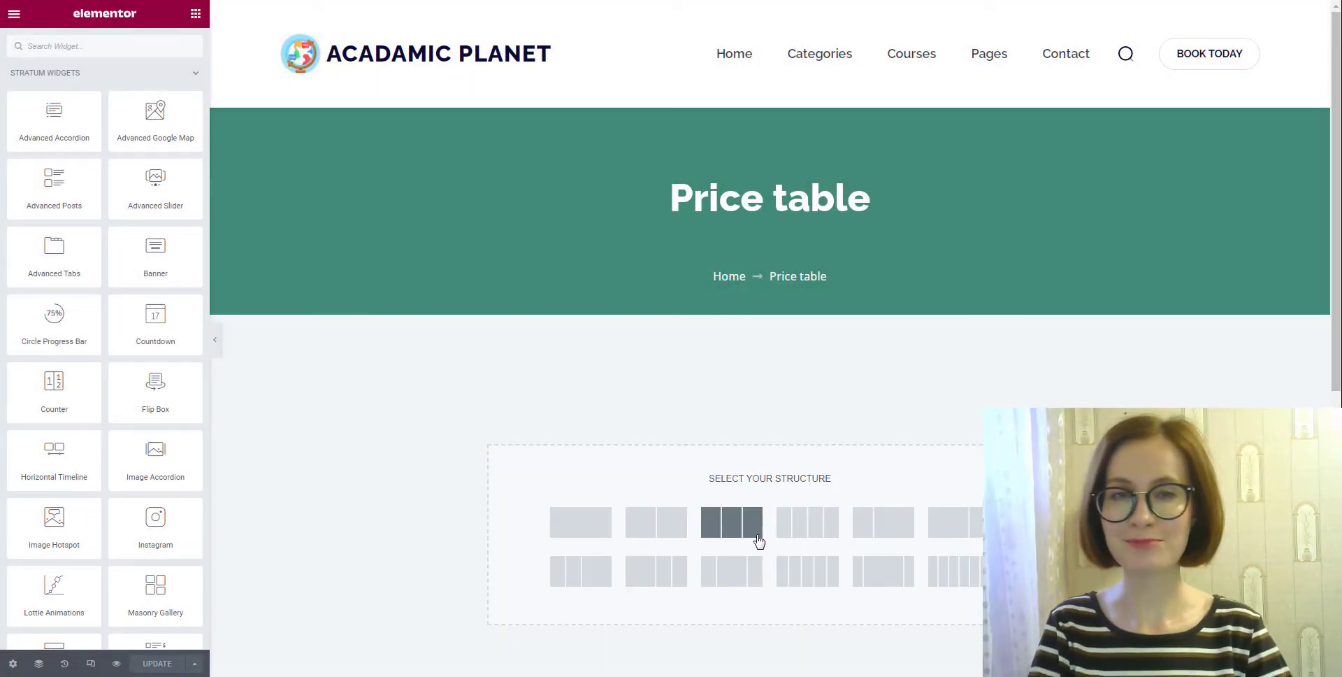
pyautogui.click(758, 540)
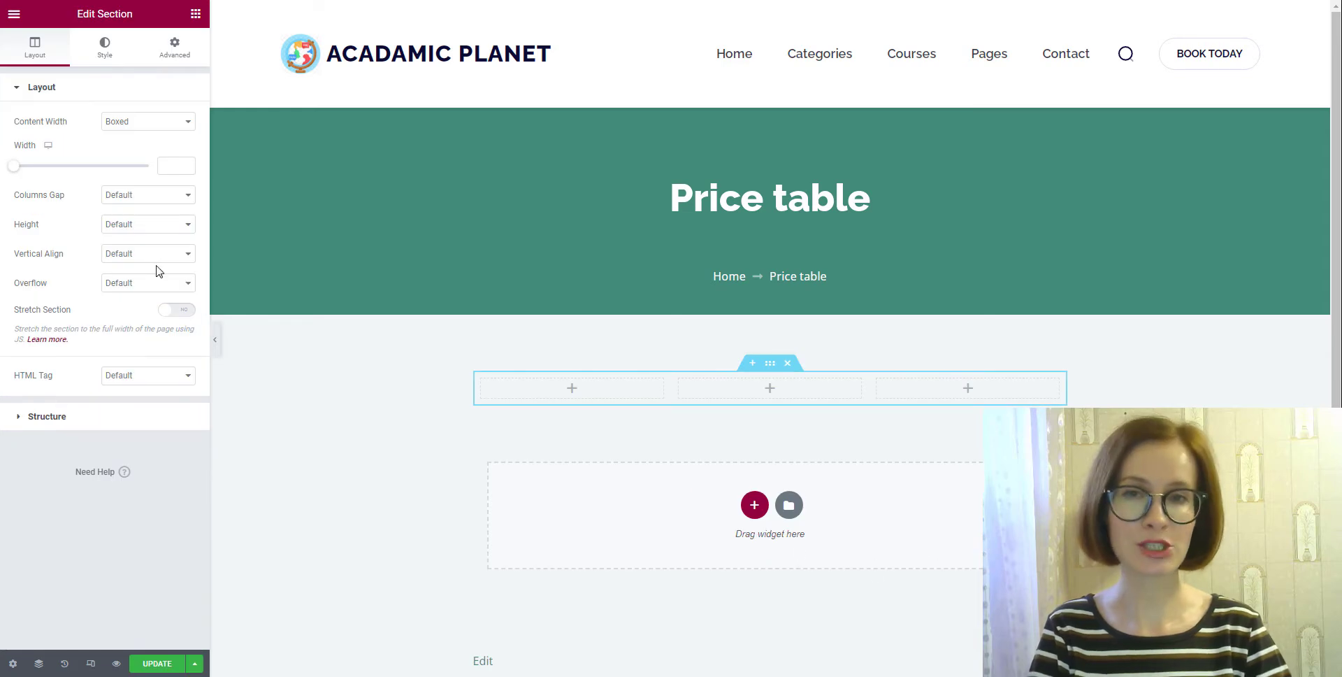
# Unlink the new section's padding values and set them to 100 top, 20 right, 100 bottom and 20 left, in pixels
pyautogui.click(175, 56)
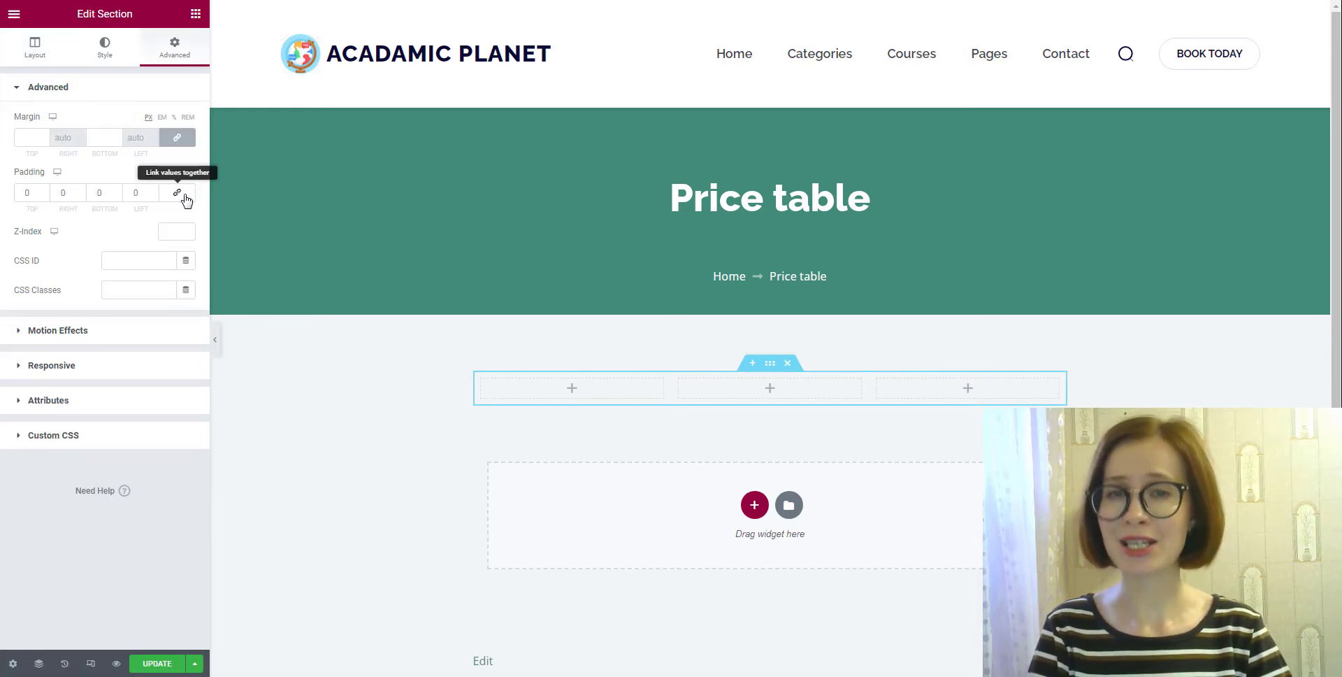
pyautogui.click(23, 194)
pyautogui.write('100')
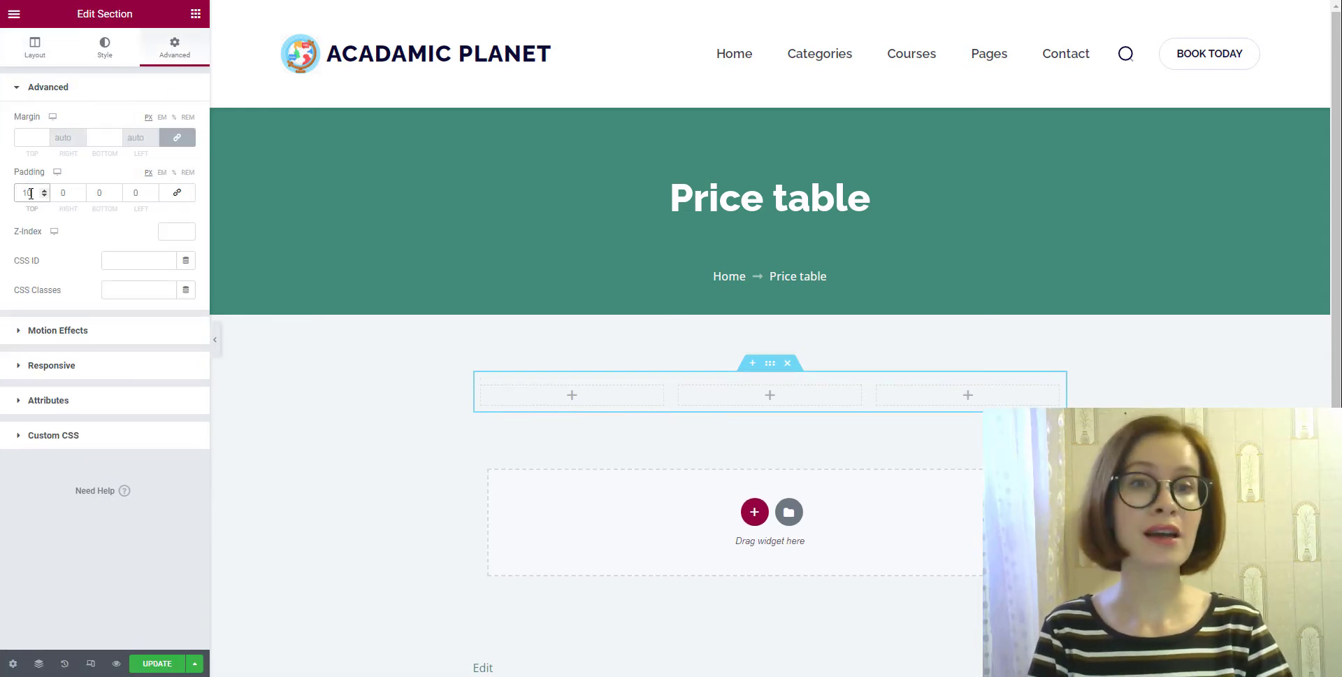
pyautogui.click(65, 192)
pyautogui.write('20')
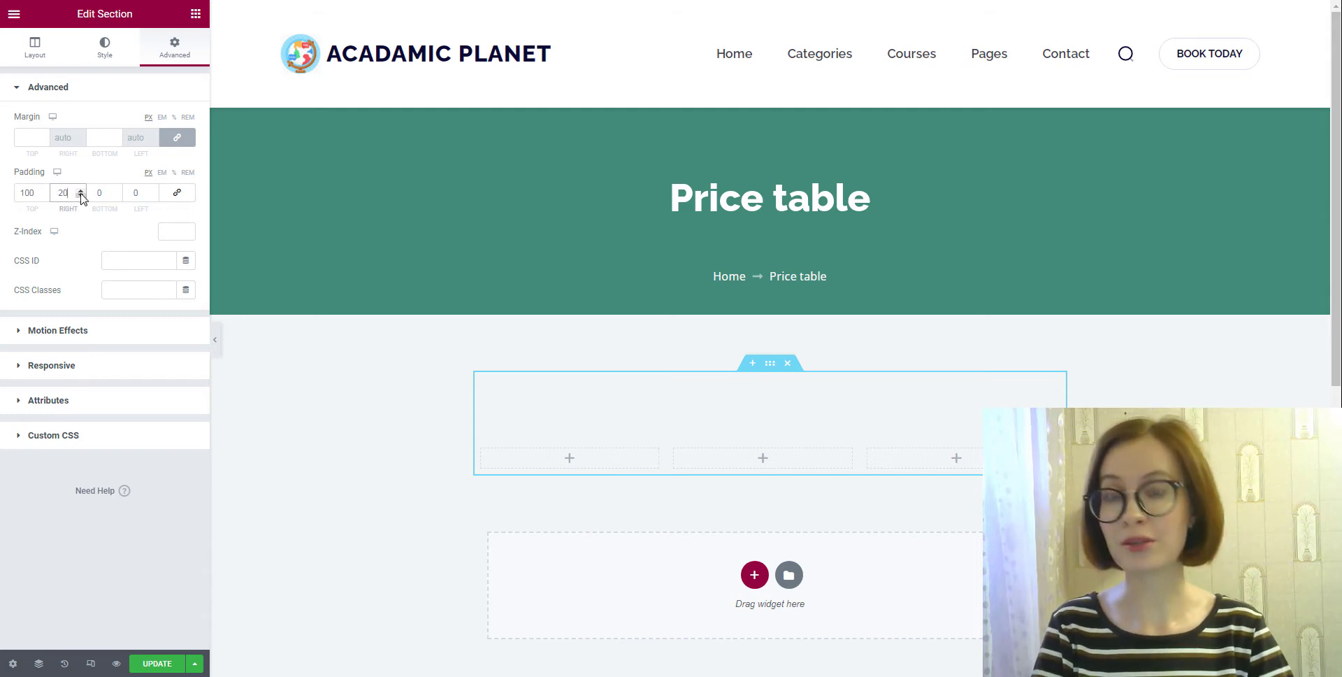
pyautogui.click(112, 193)
pyautogui.write('100')
pyautogui.click(138, 193)
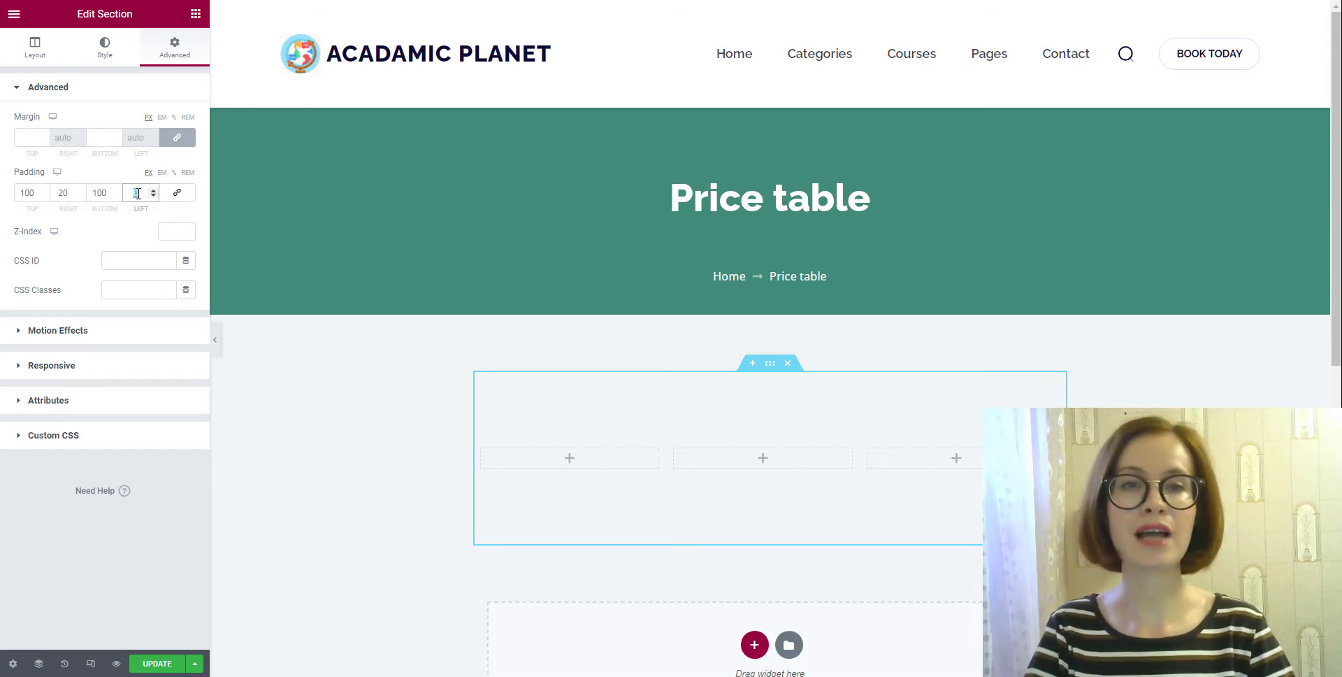
pyautogui.write('20')
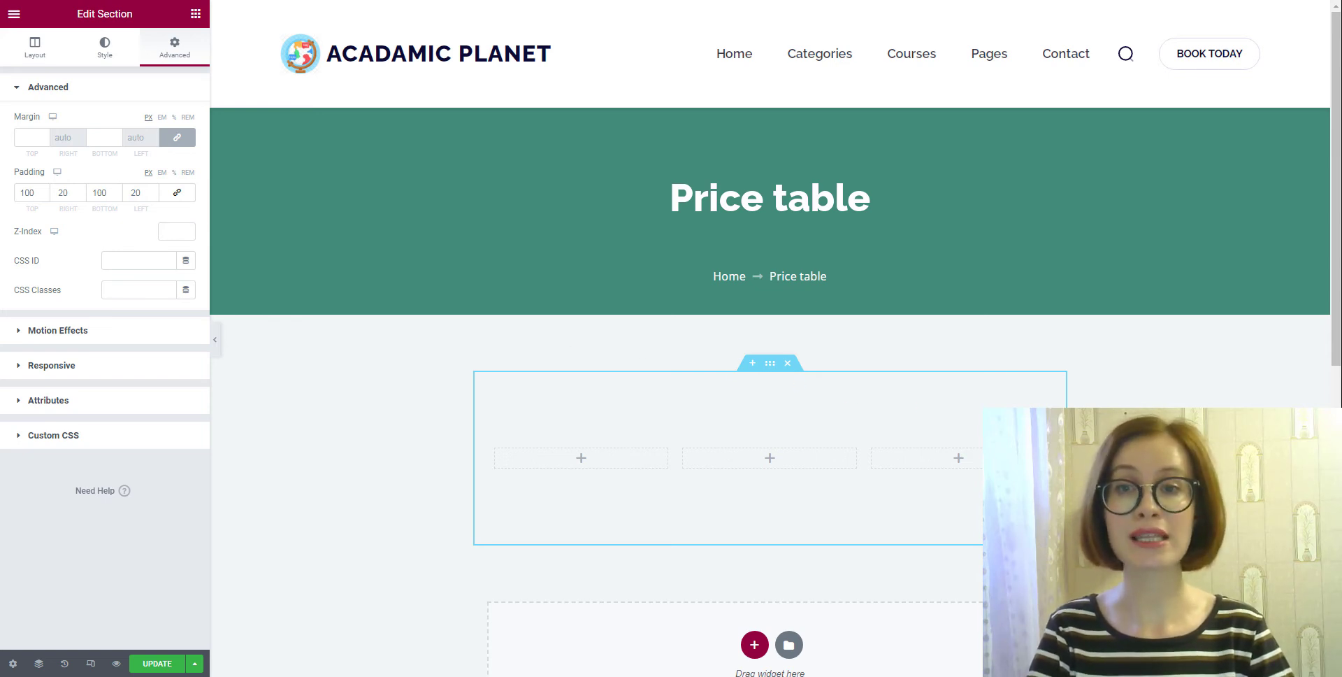
# Place the Price Table widget from the Stratum widgets into the section's first column
pyautogui.click(584, 463)
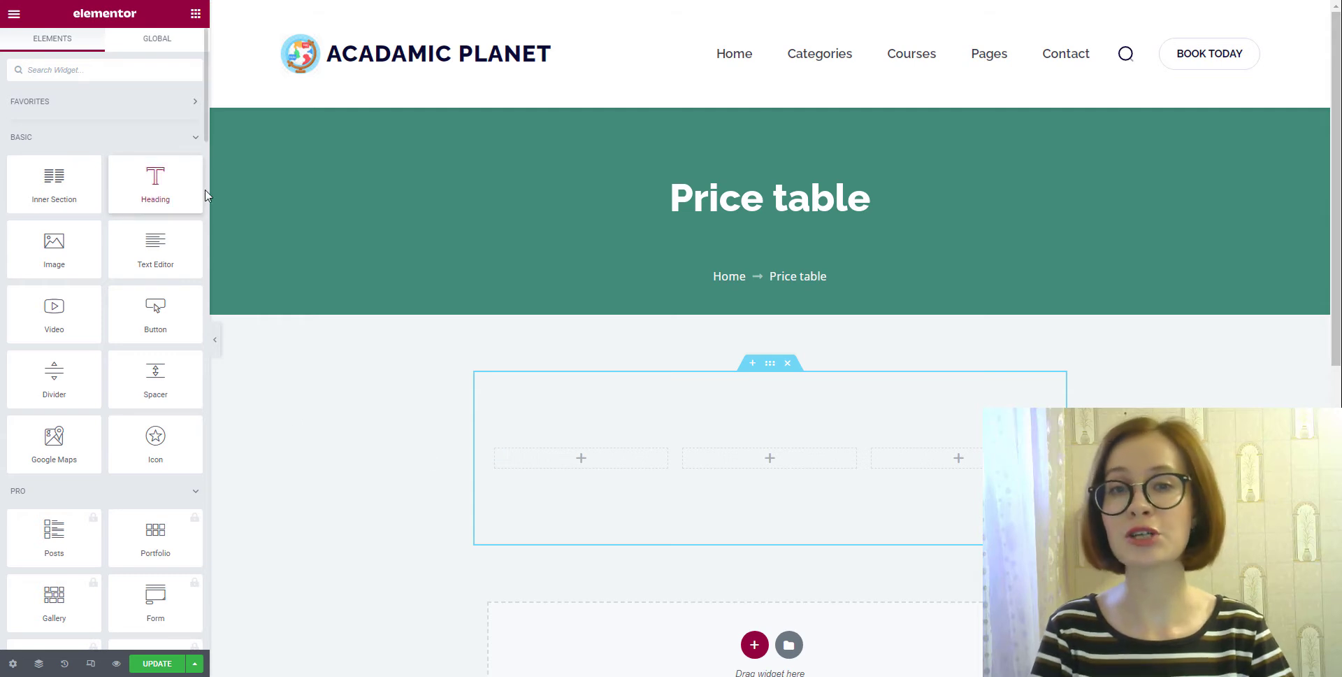
pyautogui.scroll(-9, 207, 231)
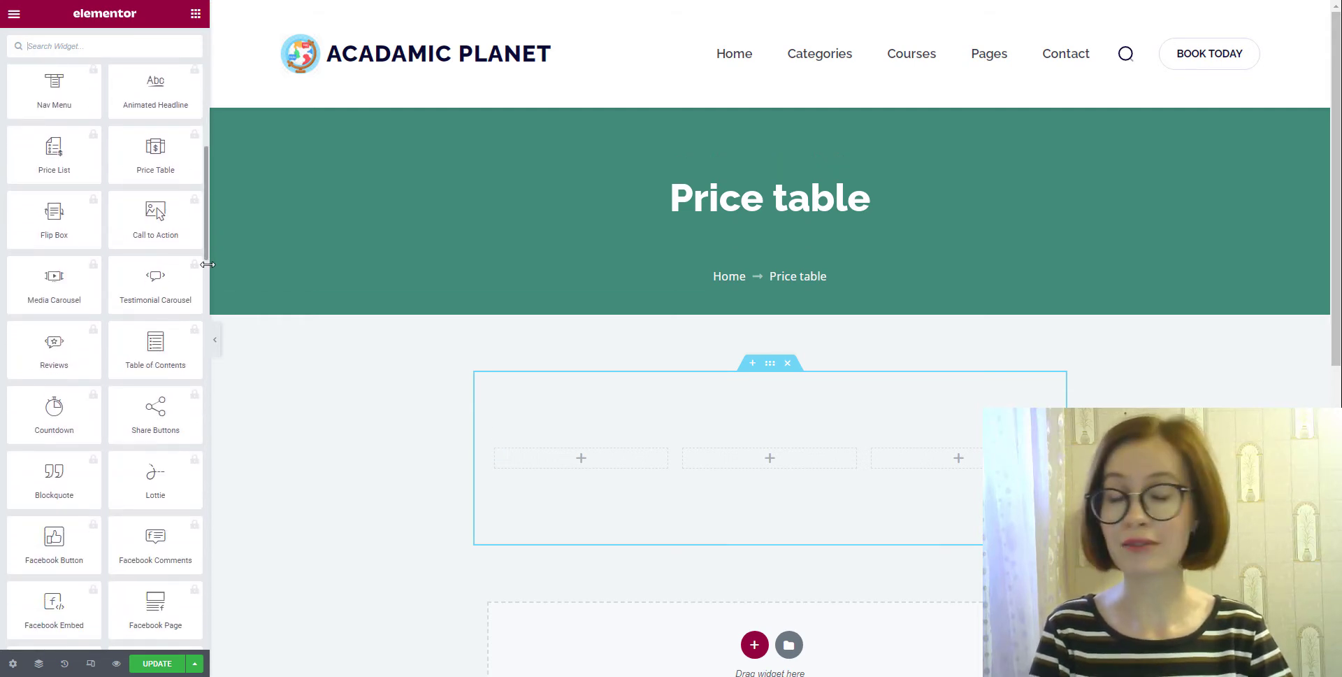
pyautogui.scroll(-10, 207, 265)
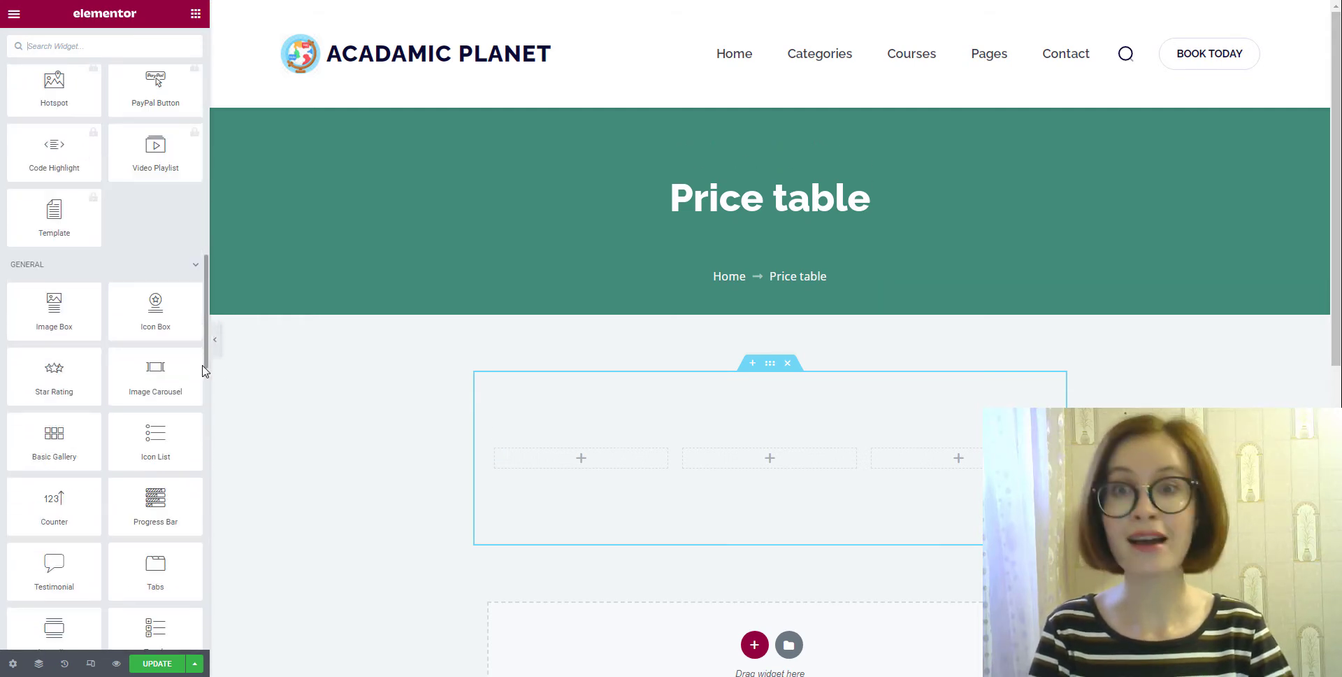
pyautogui.moveTo(204, 370); pyautogui.dragTo(206, 556)
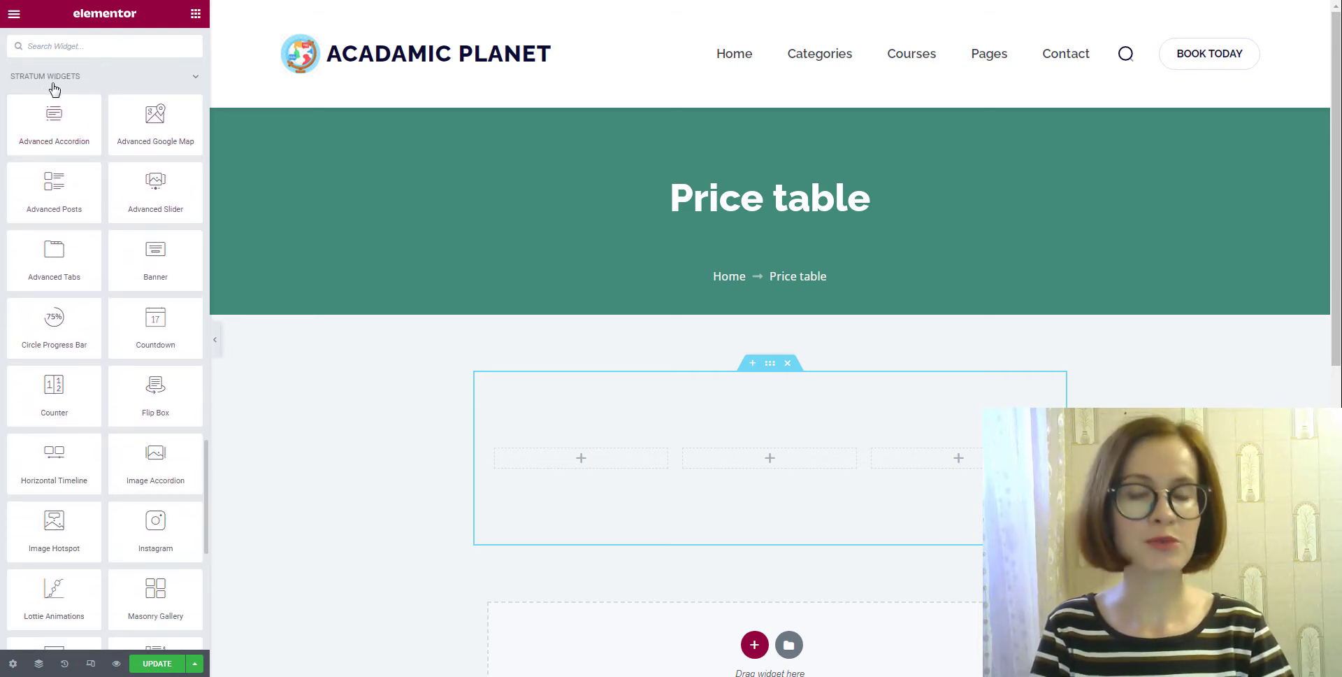
pyautogui.scroll(-2, 207, 483)
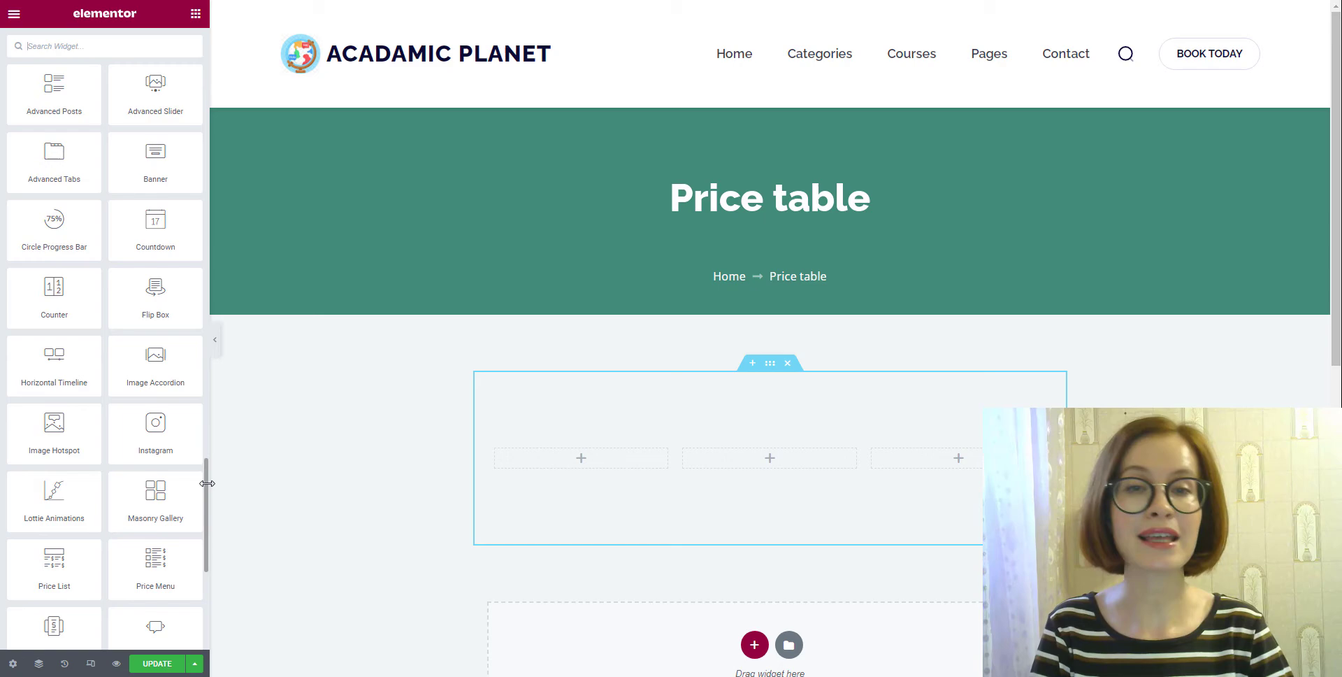
pyautogui.scroll(-2, 206, 483)
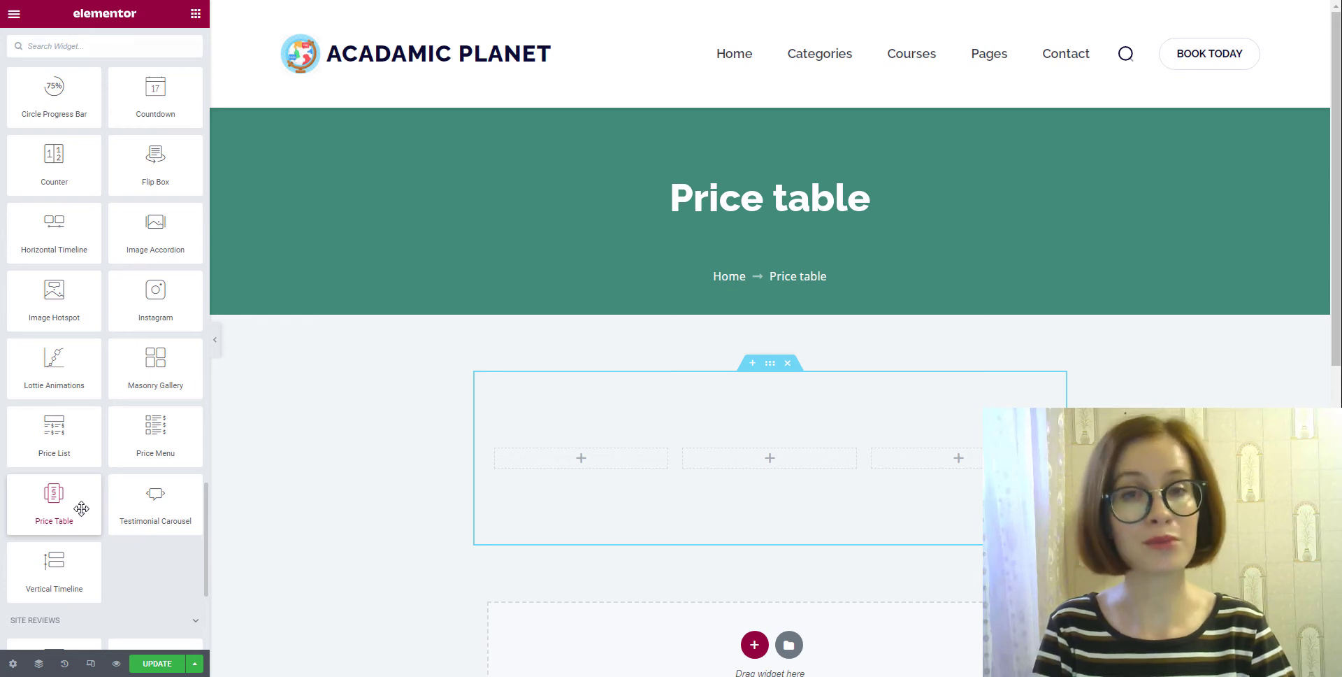
pyautogui.moveTo(80, 508); pyautogui.dragTo(641, 505)
pyautogui.scroll(-3, 769, 350)
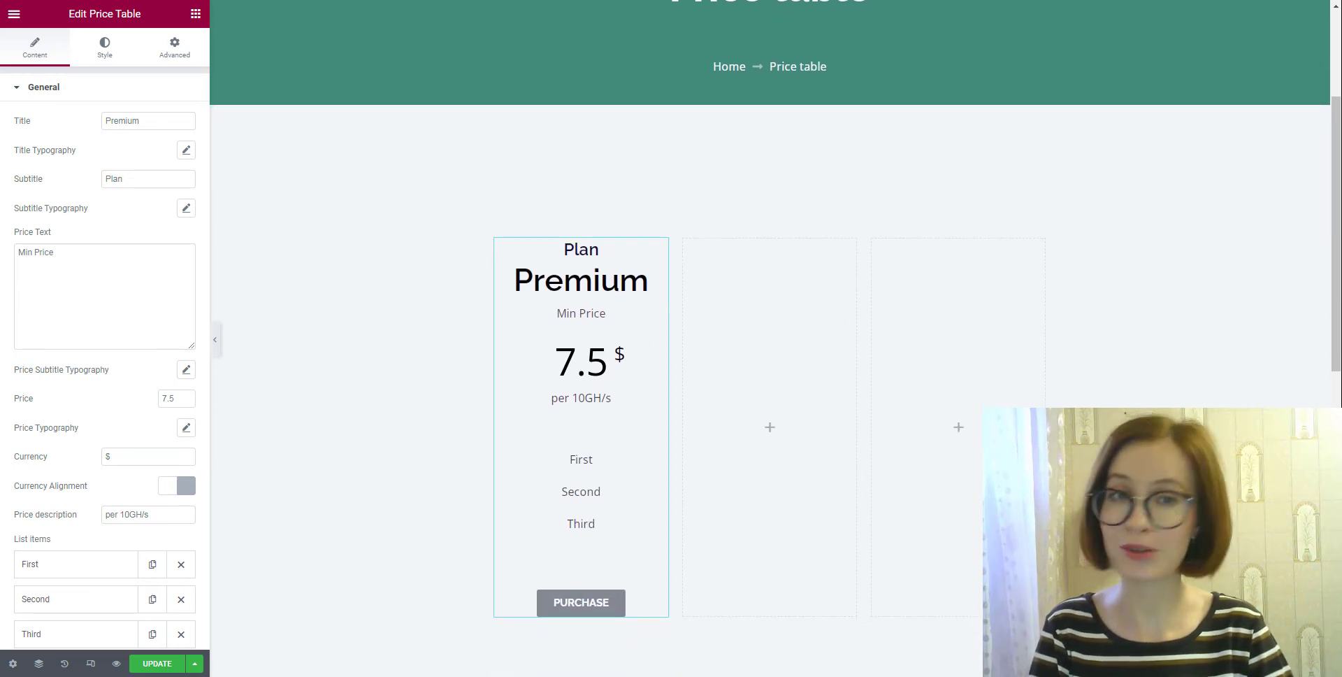
pyautogui.scroll(-1, 768, 350)
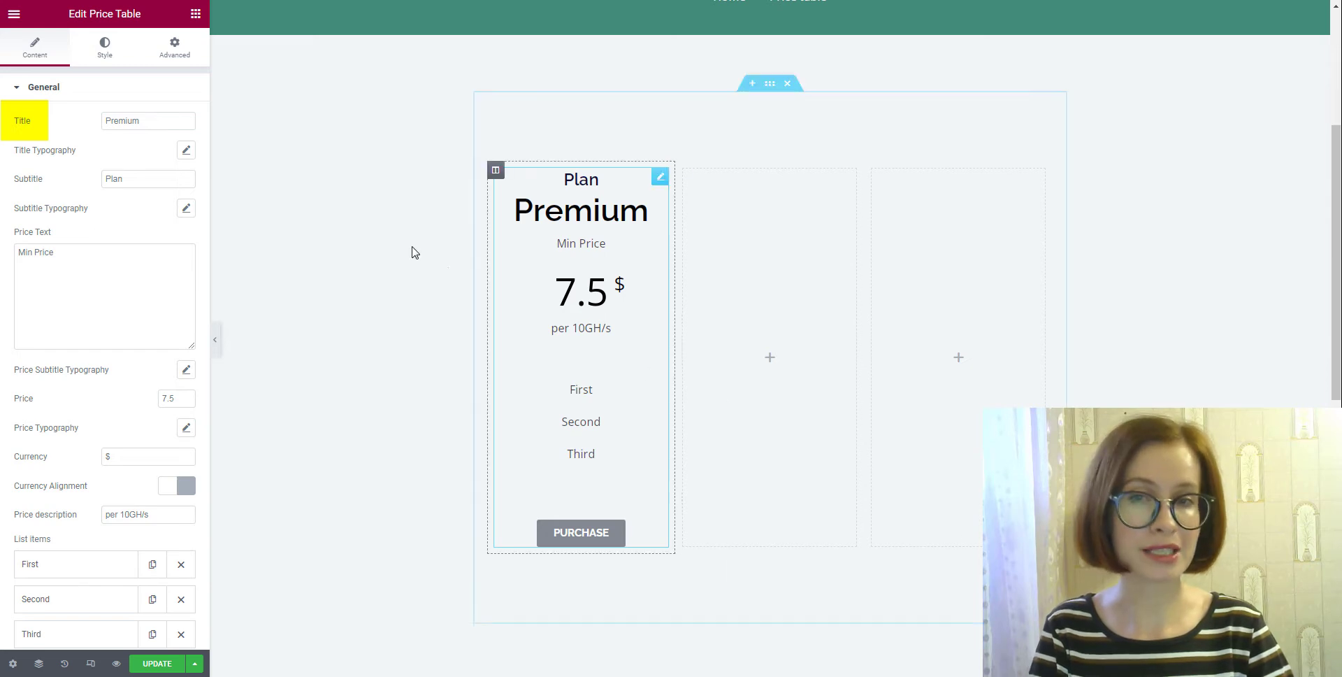
# Replace the price table's title with "Minimal"
pyautogui.click(158, 116)
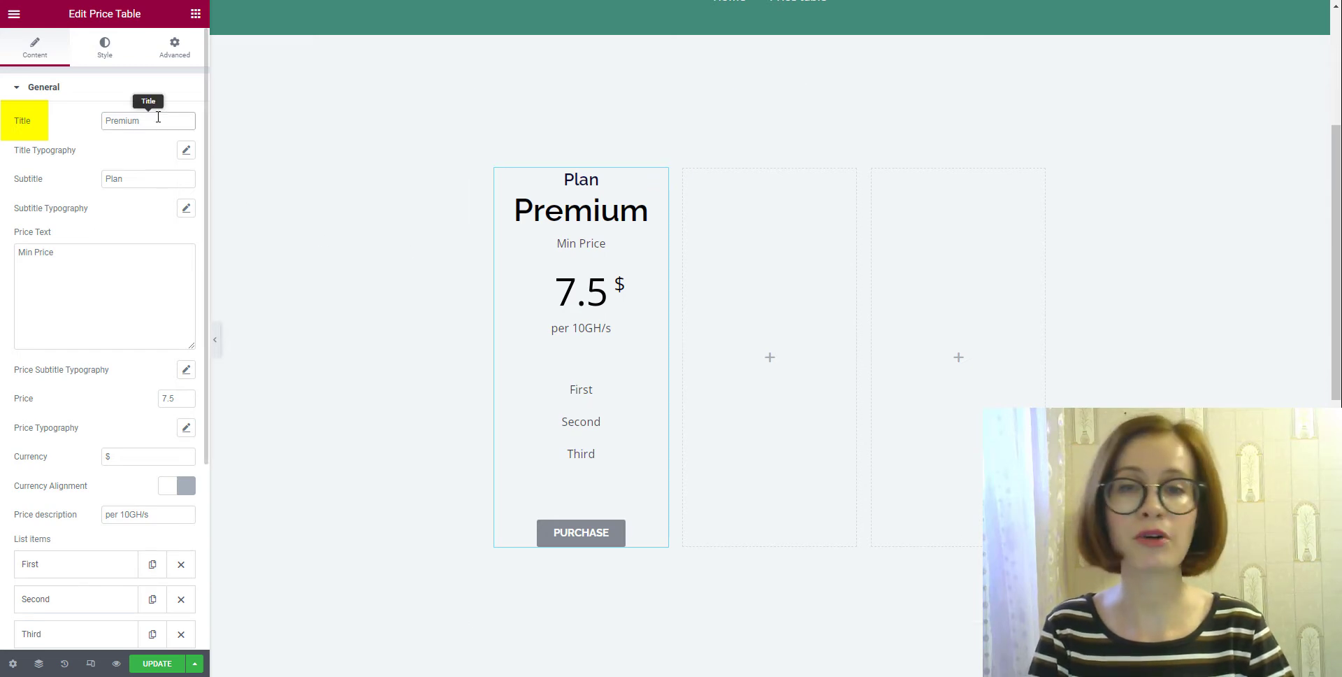
pyautogui.press('BackSpace')
pyautogui.press('BackSpace')
pyautogui.press('BackSpace')
pyautogui.press('BackSpace')
pyautogui.press('BackSpace')
pyautogui.press('BackSpace')
pyautogui.press('BackSpace')
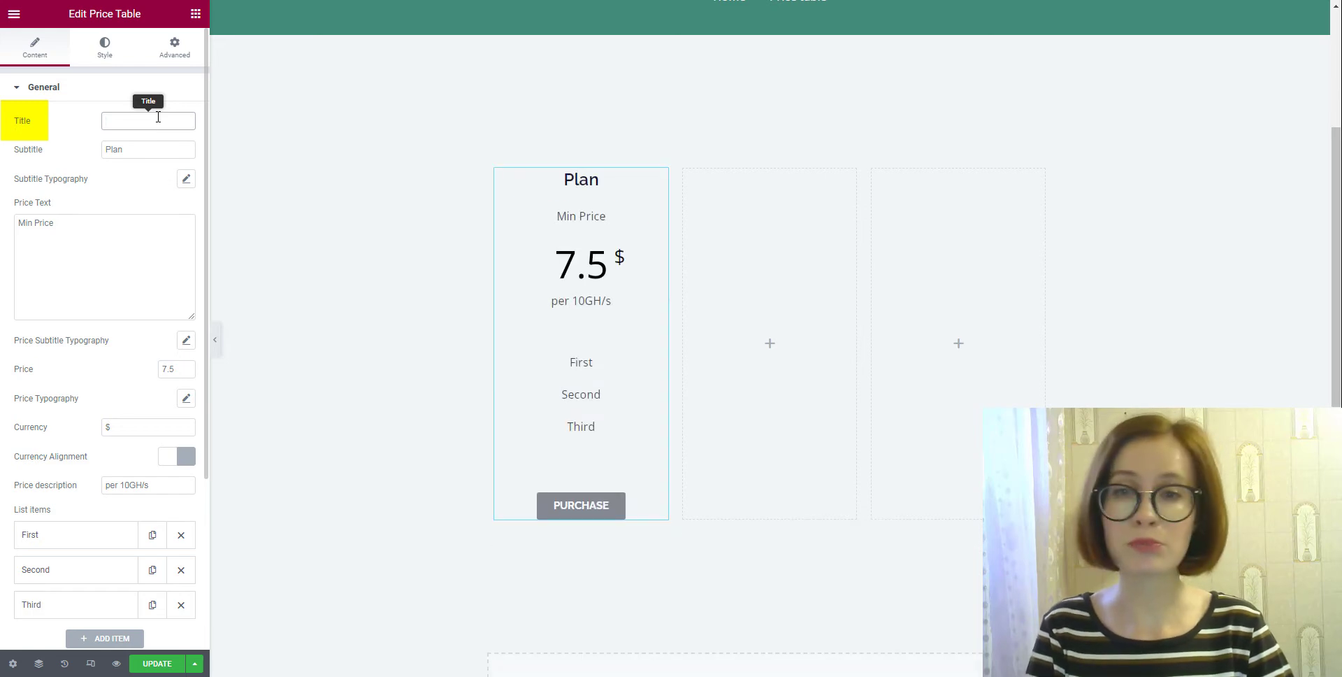
pyautogui.write('M')
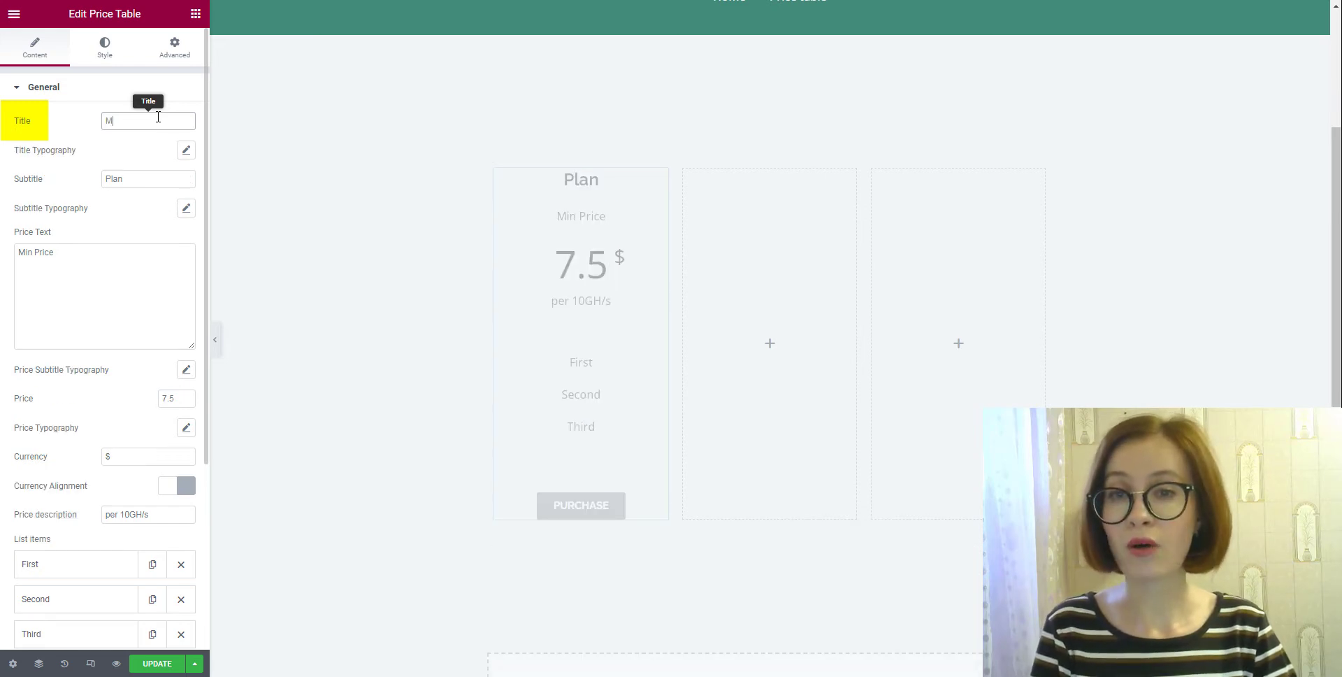
pyautogui.write('in')
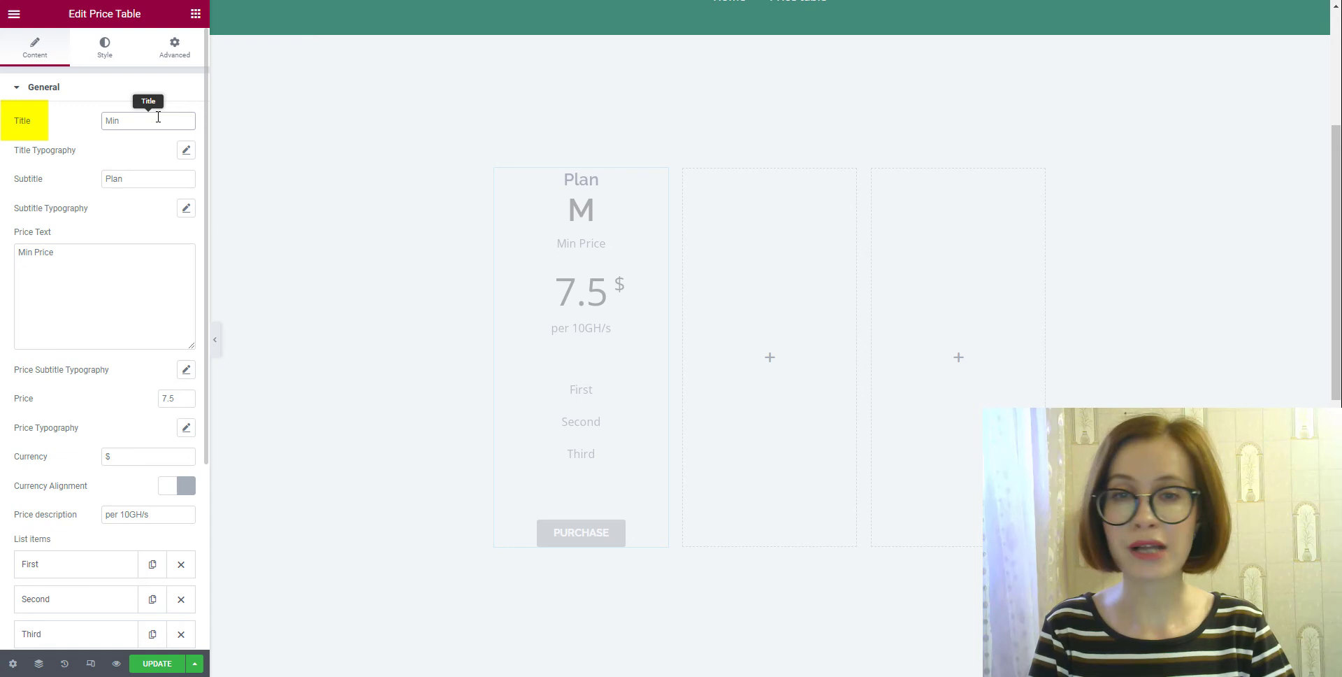
pyautogui.write('imal')
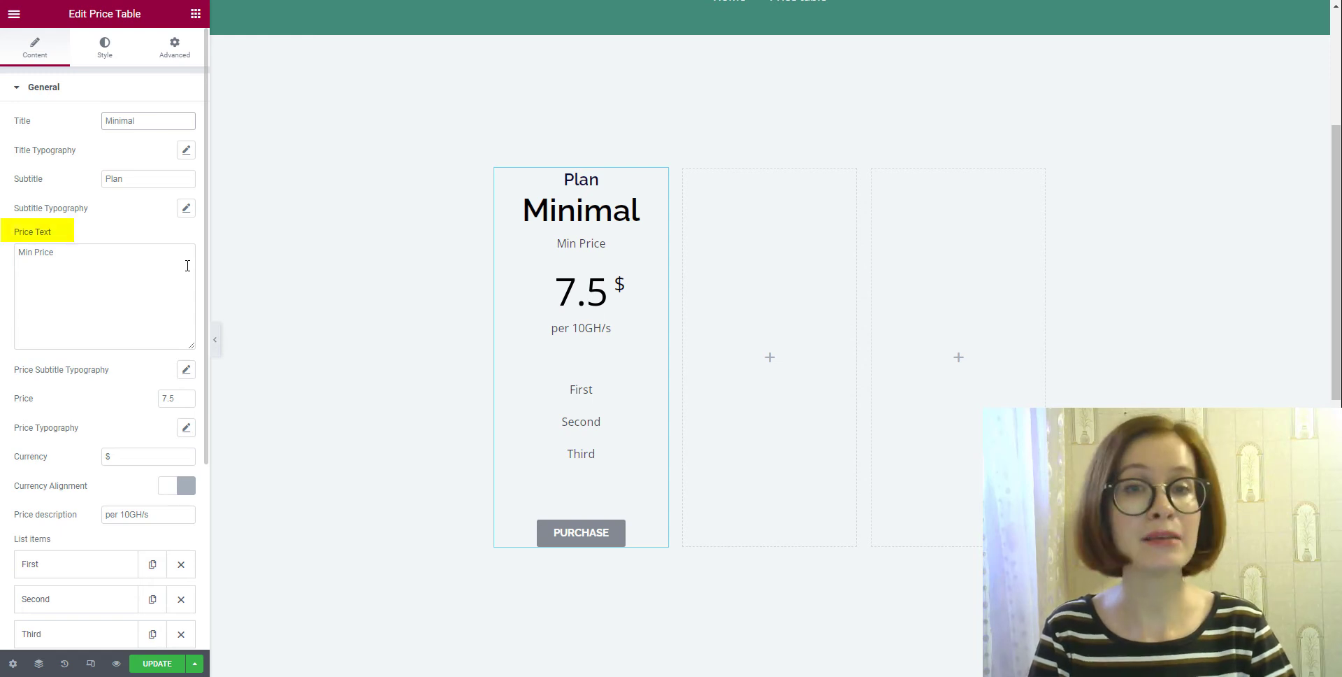
# Set the Minimal plan's price to 40.99, try left currency alignment, and return the alignment to right
pyautogui.doubleClick(167, 399)
pyautogui.write('40.99')
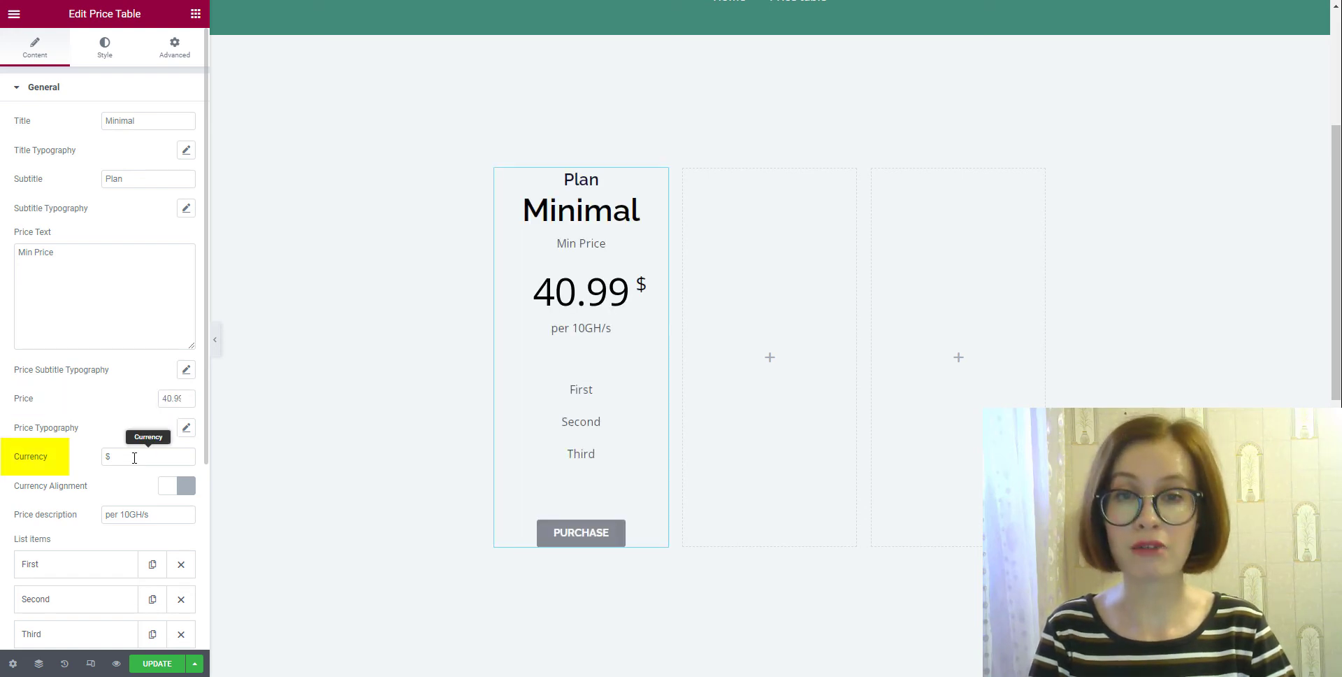
pyautogui.click(166, 488)
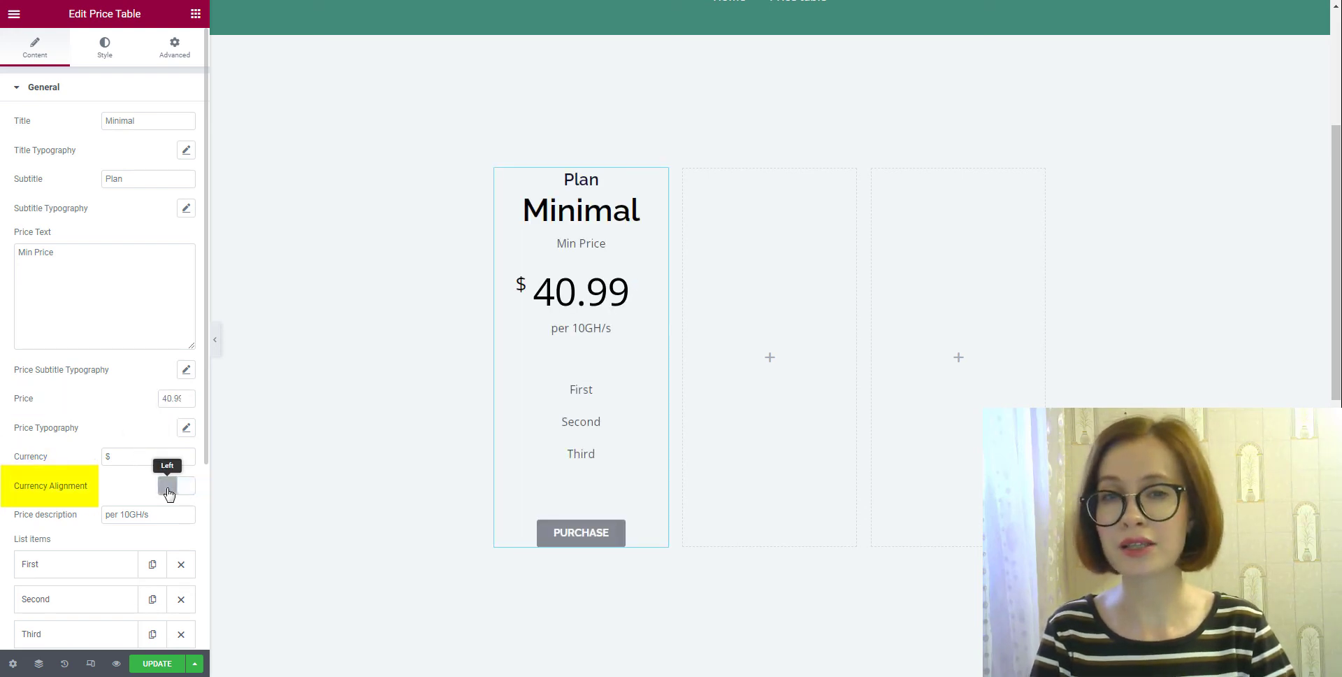
pyautogui.click(185, 485)
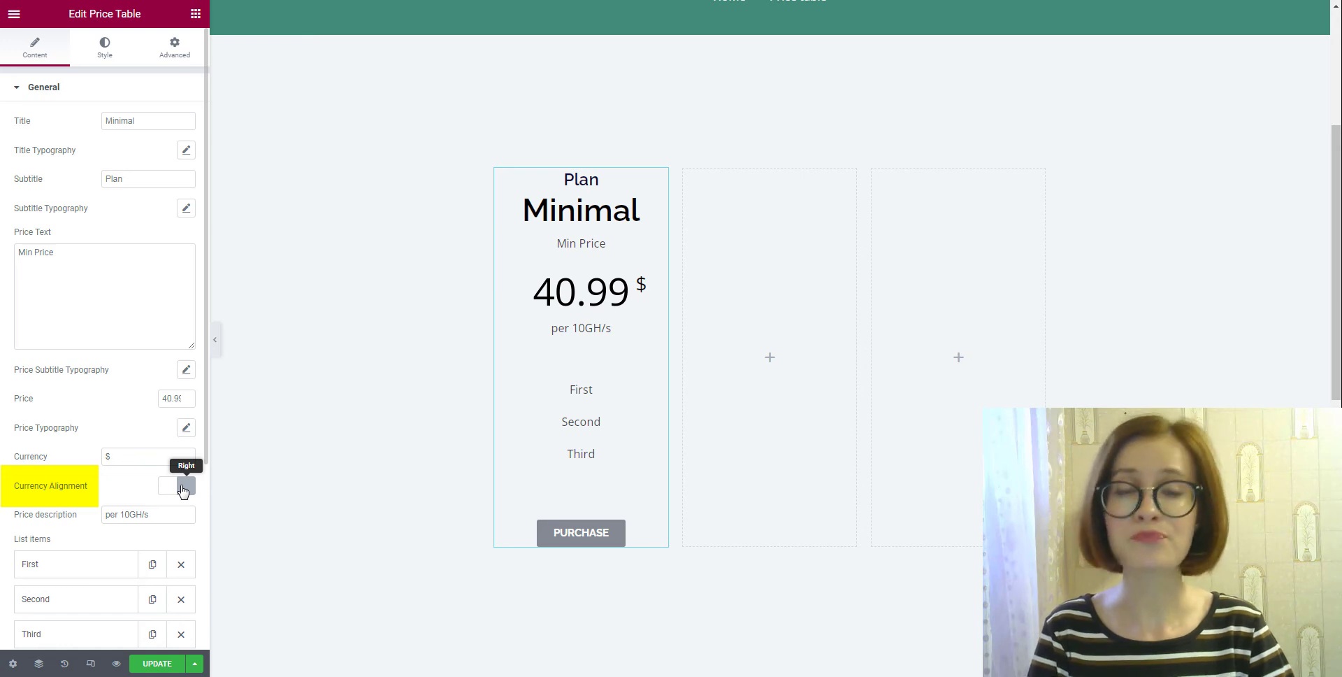
# Change the Minimal plan's price description to "per month"
pyautogui.moveTo(155, 514); pyautogui.dragTo(123, 520)
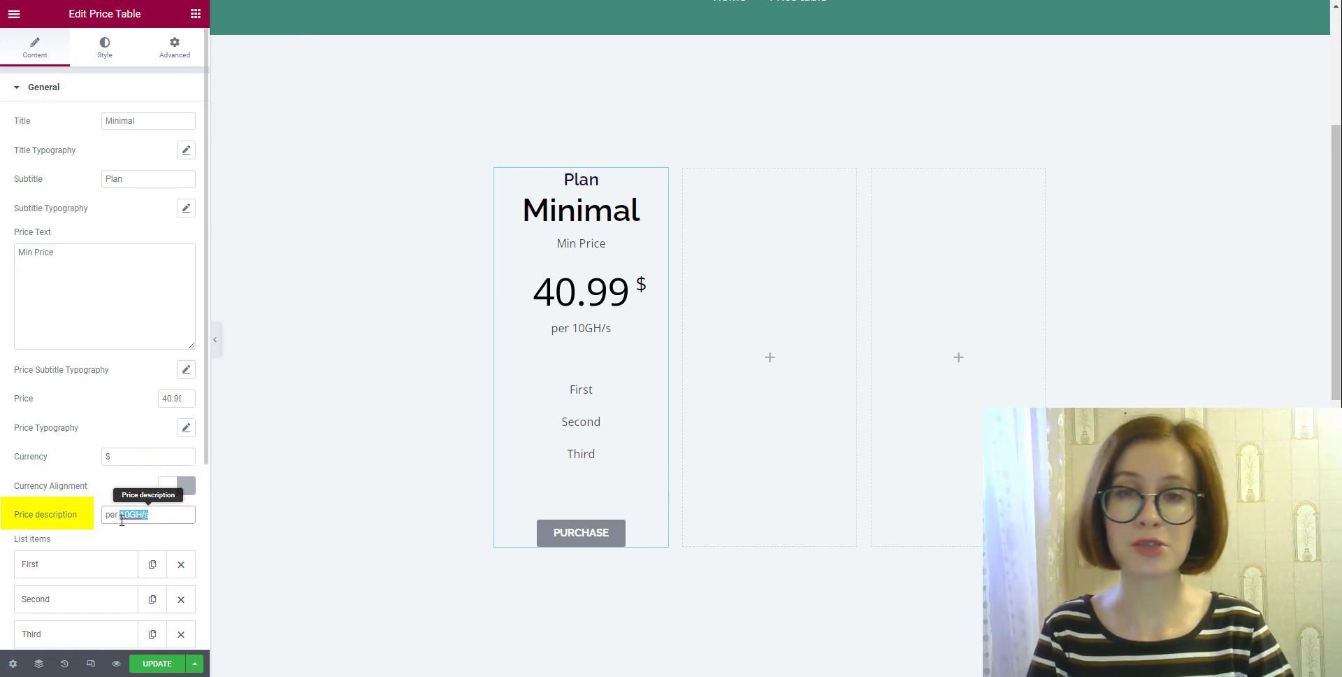
pyautogui.press('BackSpace')
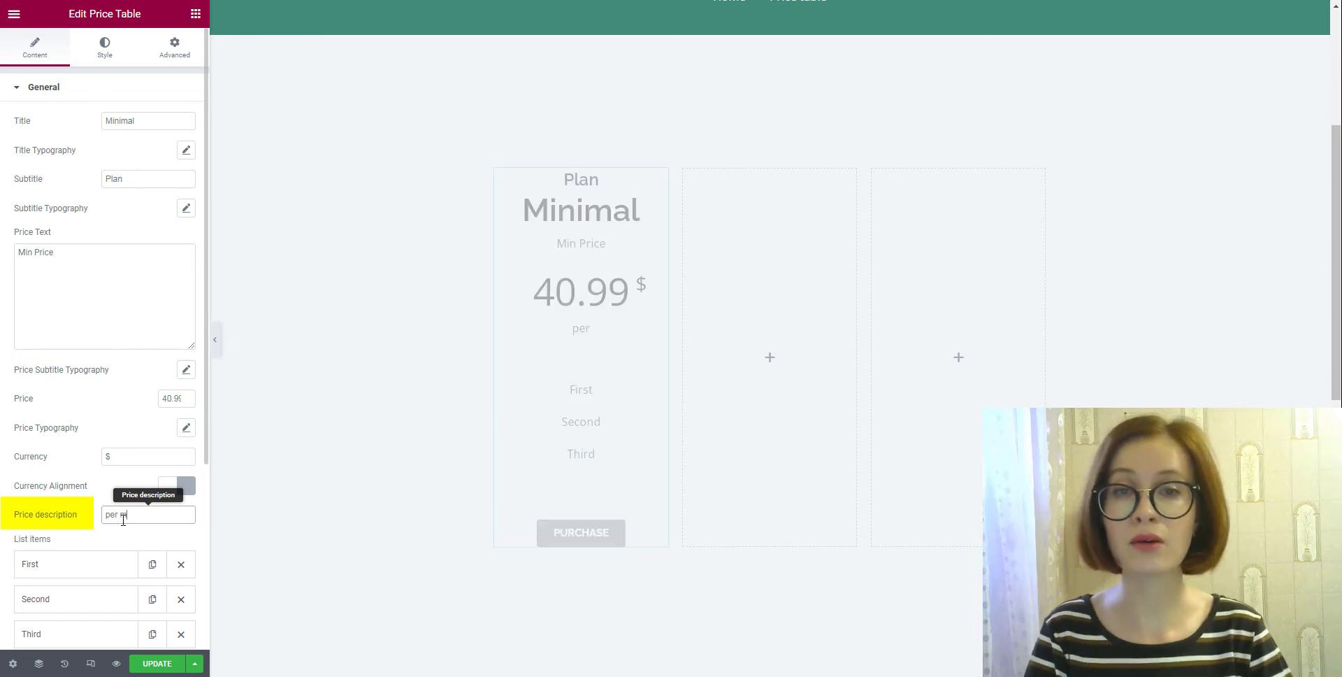
pyautogui.write('mon')
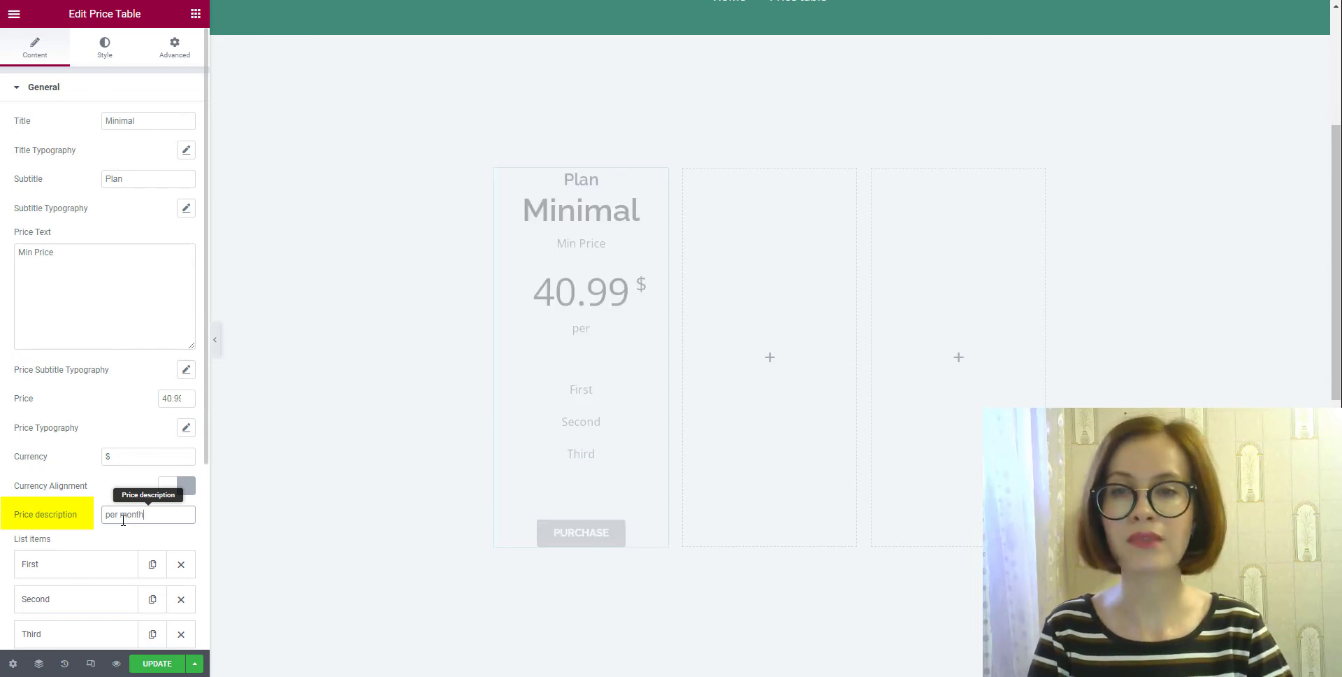
pyautogui.write('th')
# Set the price subtitle's typography to the Open Sans font family at 16 px
pyautogui.scroll(-1, 149, 410)
pyautogui.click(187, 302)
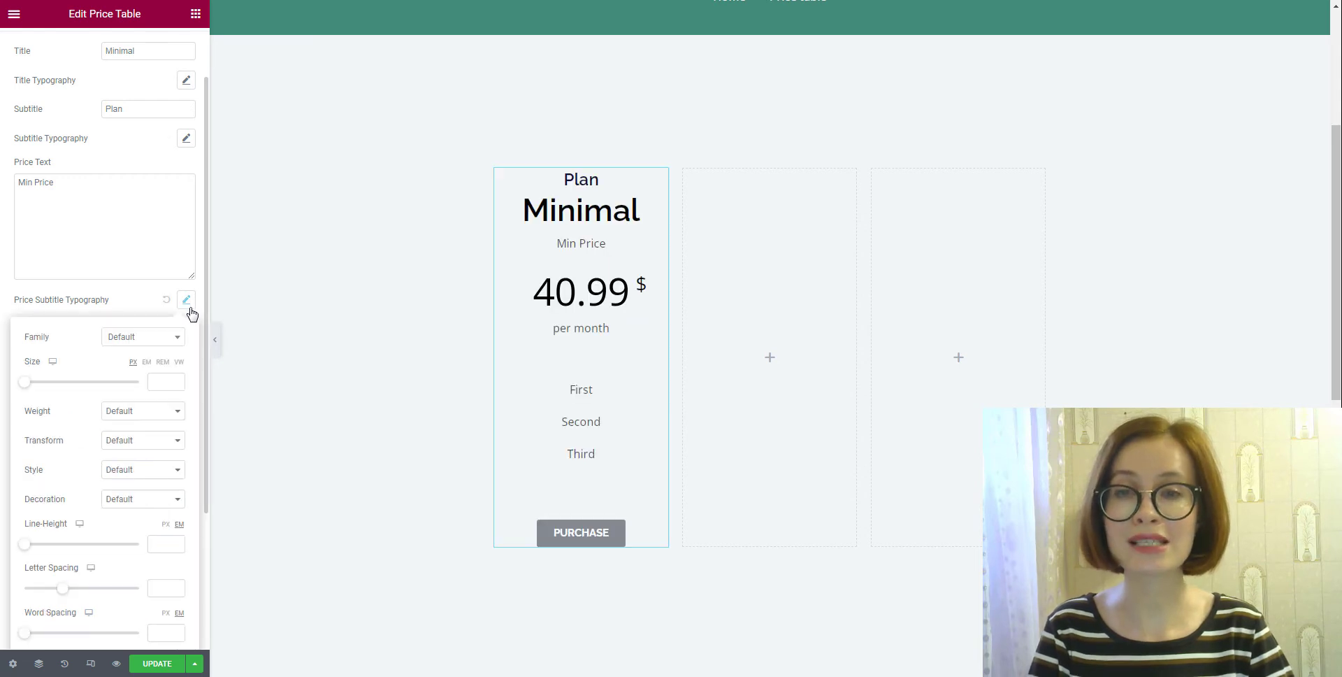
pyautogui.scroll(-2, 192, 314)
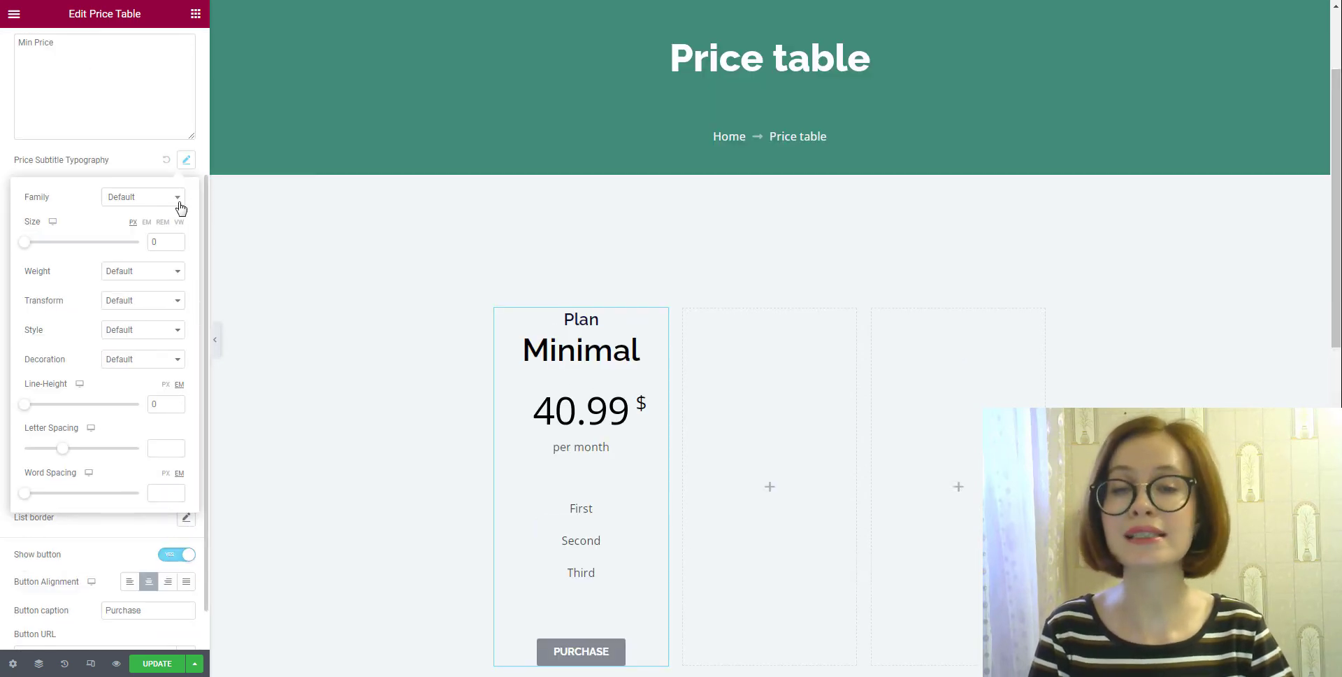
pyautogui.click(179, 207)
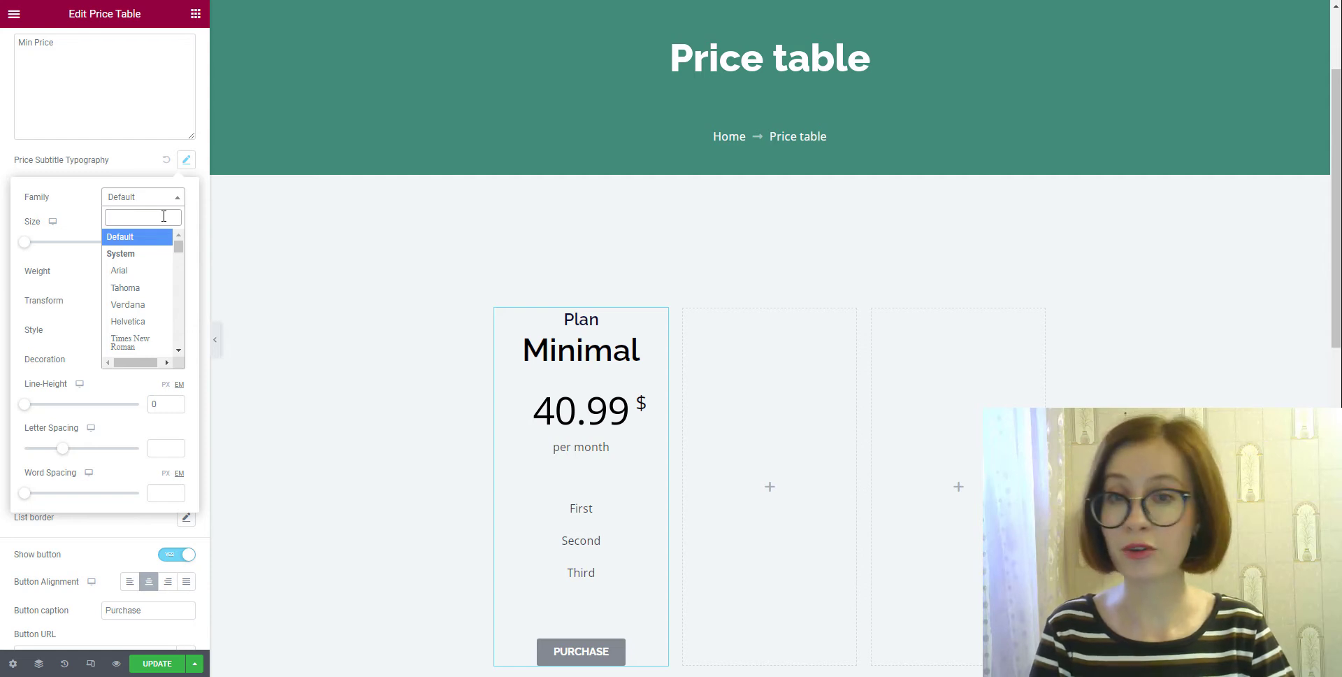
pyautogui.write('open')
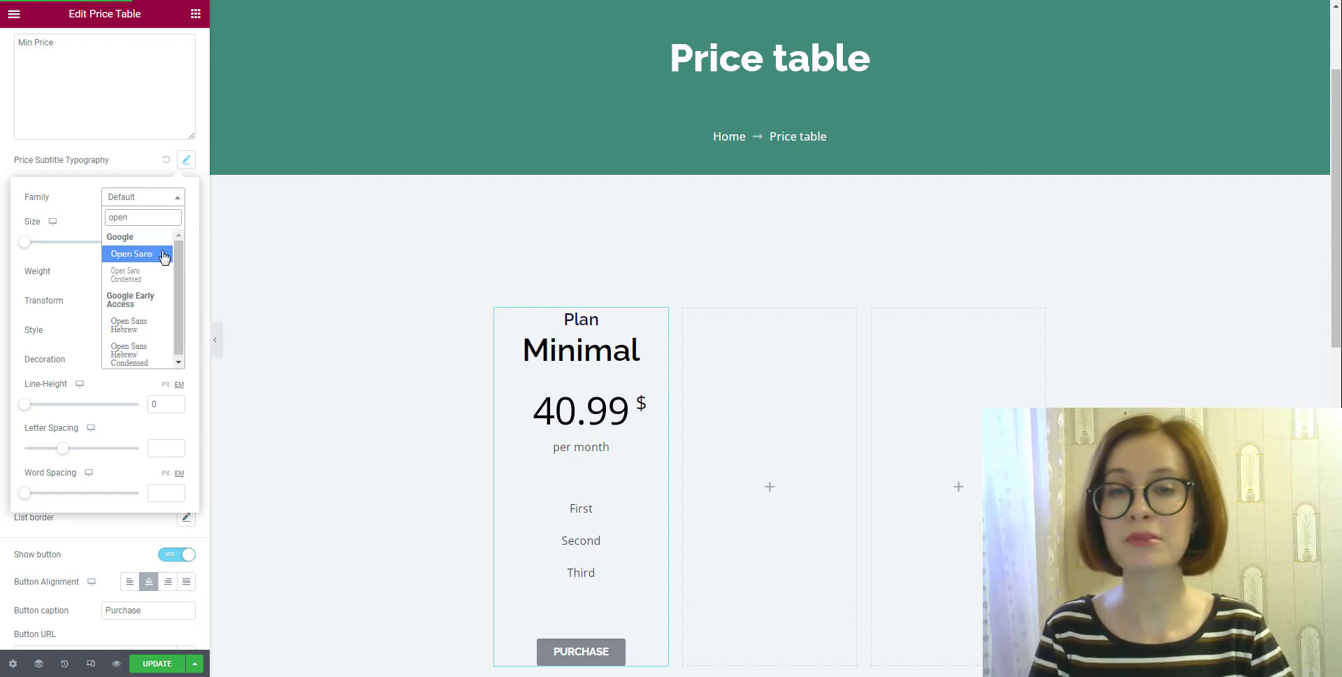
pyautogui.click(165, 255)
pyautogui.click(32, 242)
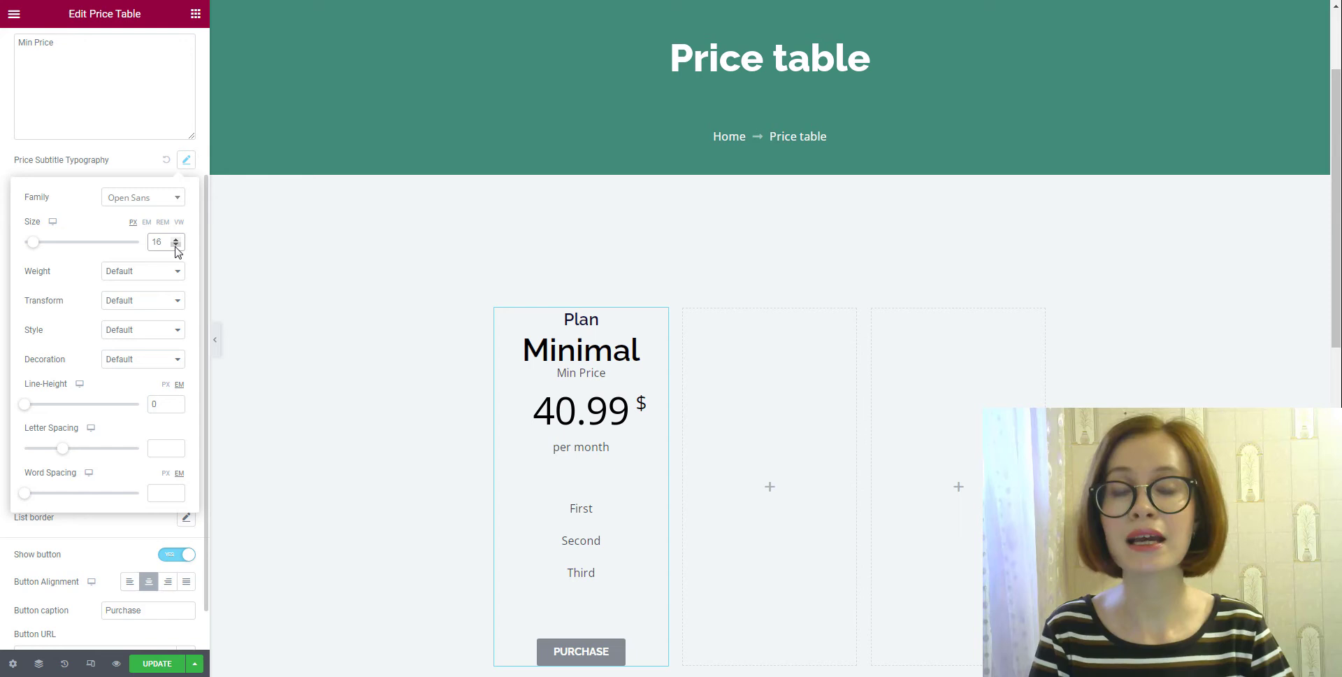
# Try a different weight and the Uppercase transform on the price subtitle, returning both to Default
pyautogui.click(179, 286)
pyautogui.click(167, 394)
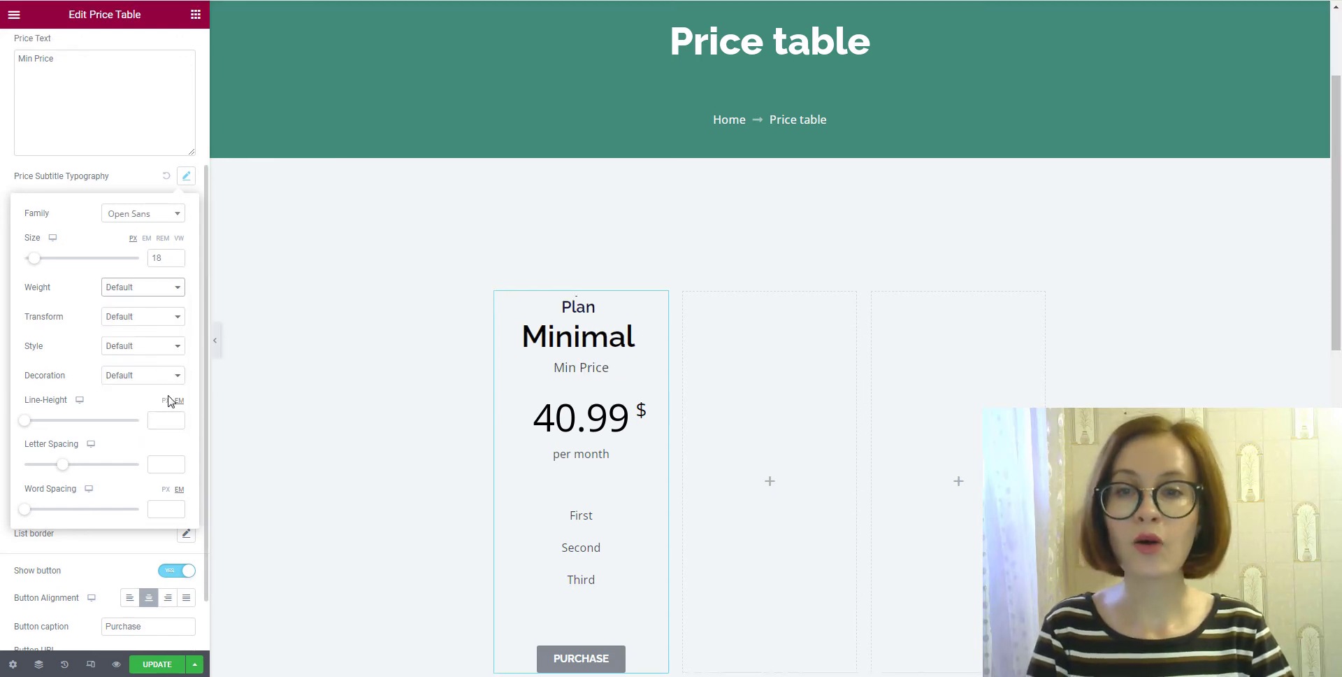
pyautogui.click(176, 319)
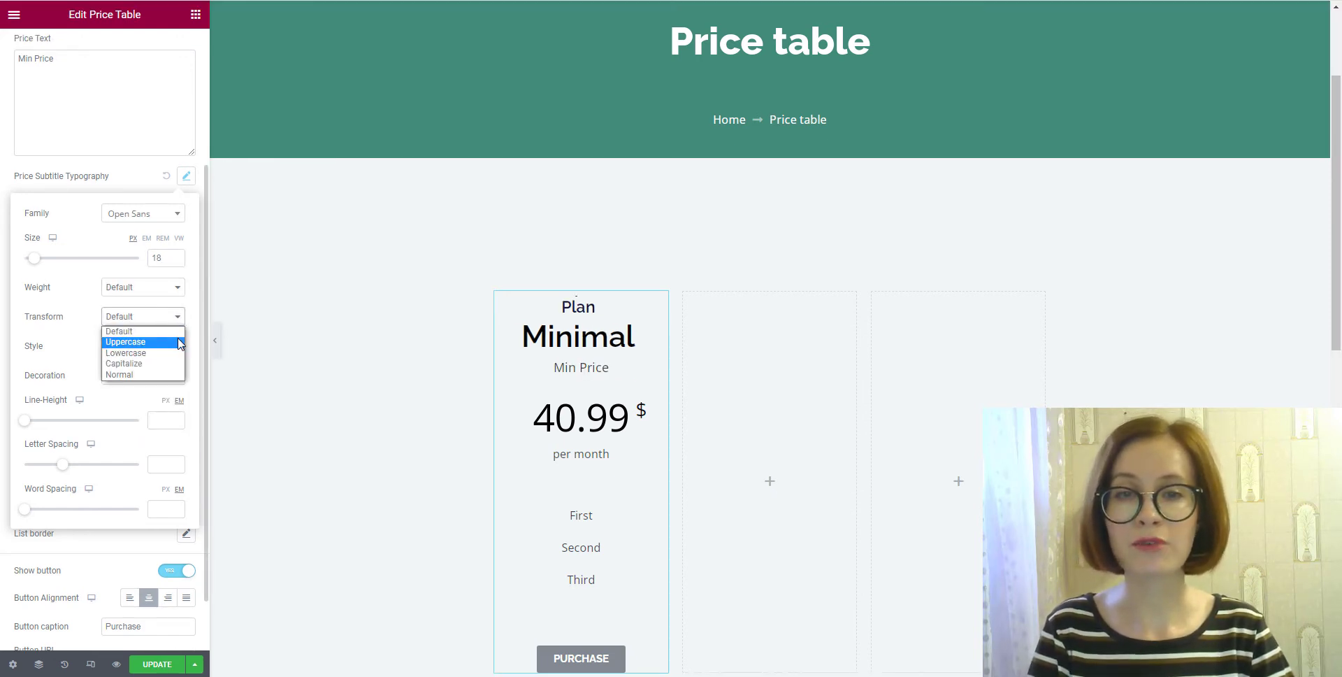
pyautogui.click(179, 342)
pyautogui.click(178, 322)
pyautogui.click(178, 330)
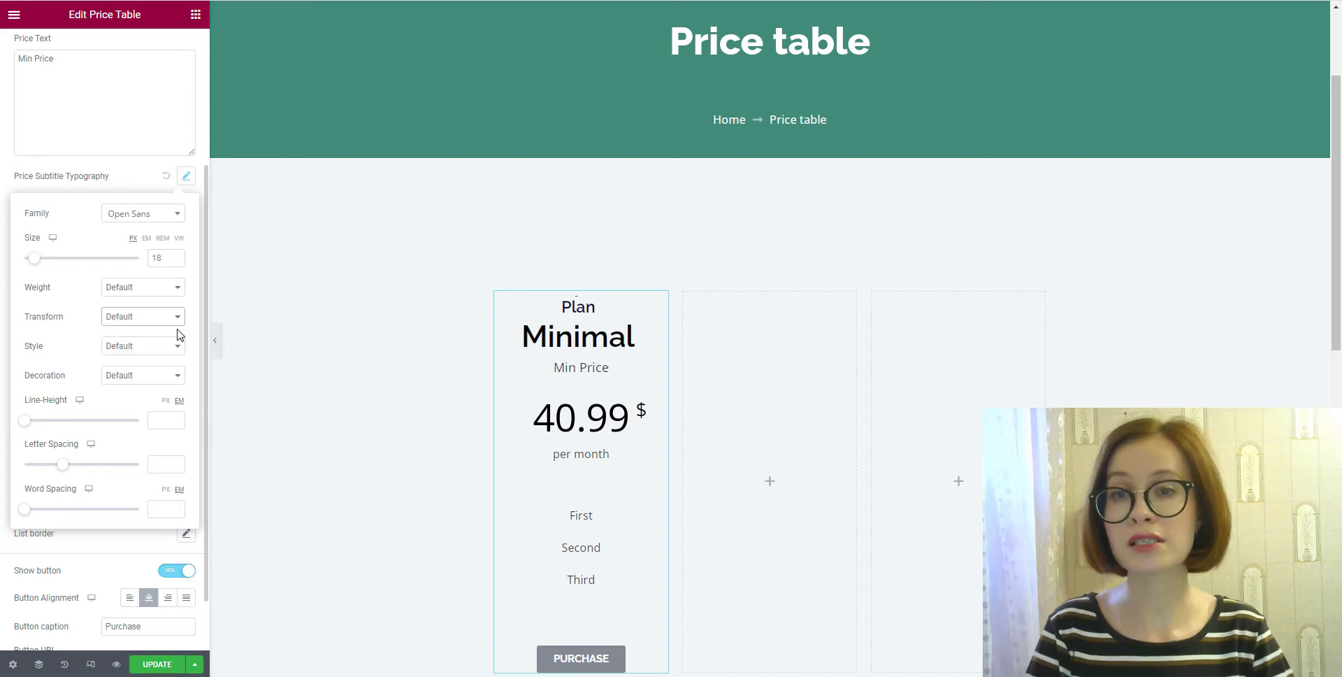
# Try the Italic style on the price subtitle and return the style to Default
pyautogui.click(179, 347)
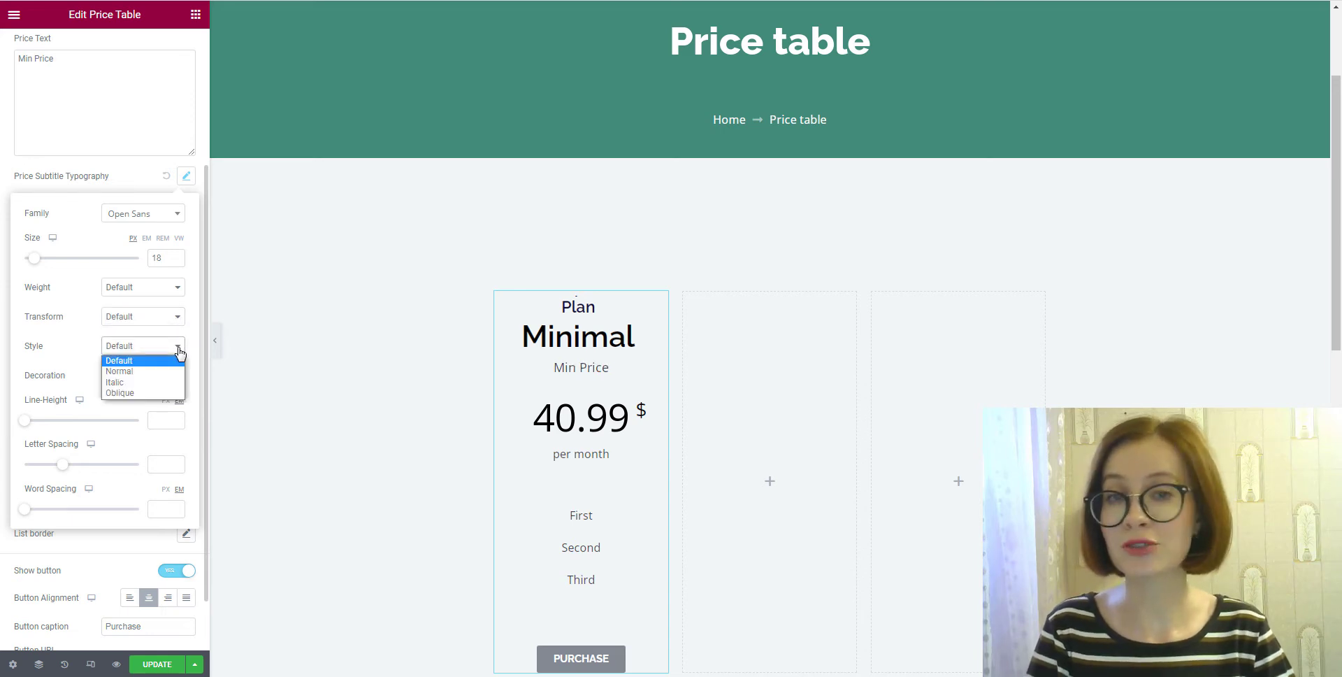
pyautogui.click(177, 382)
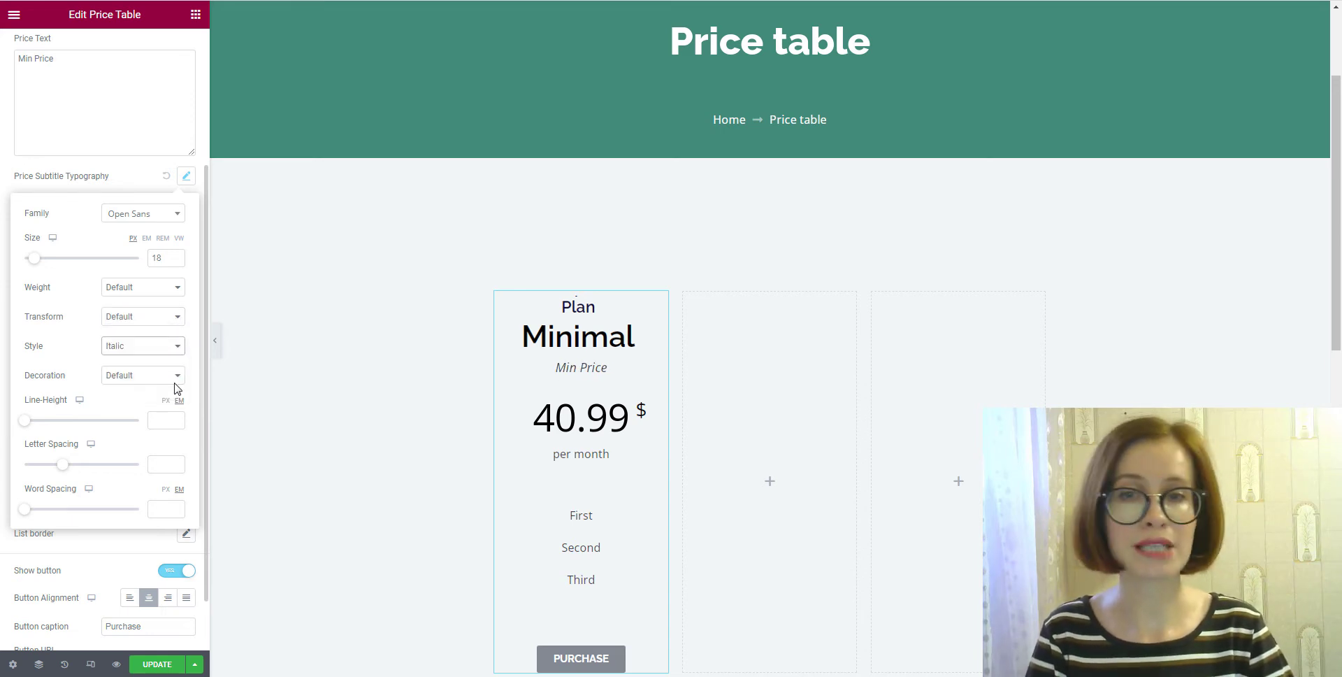
pyautogui.click(174, 347)
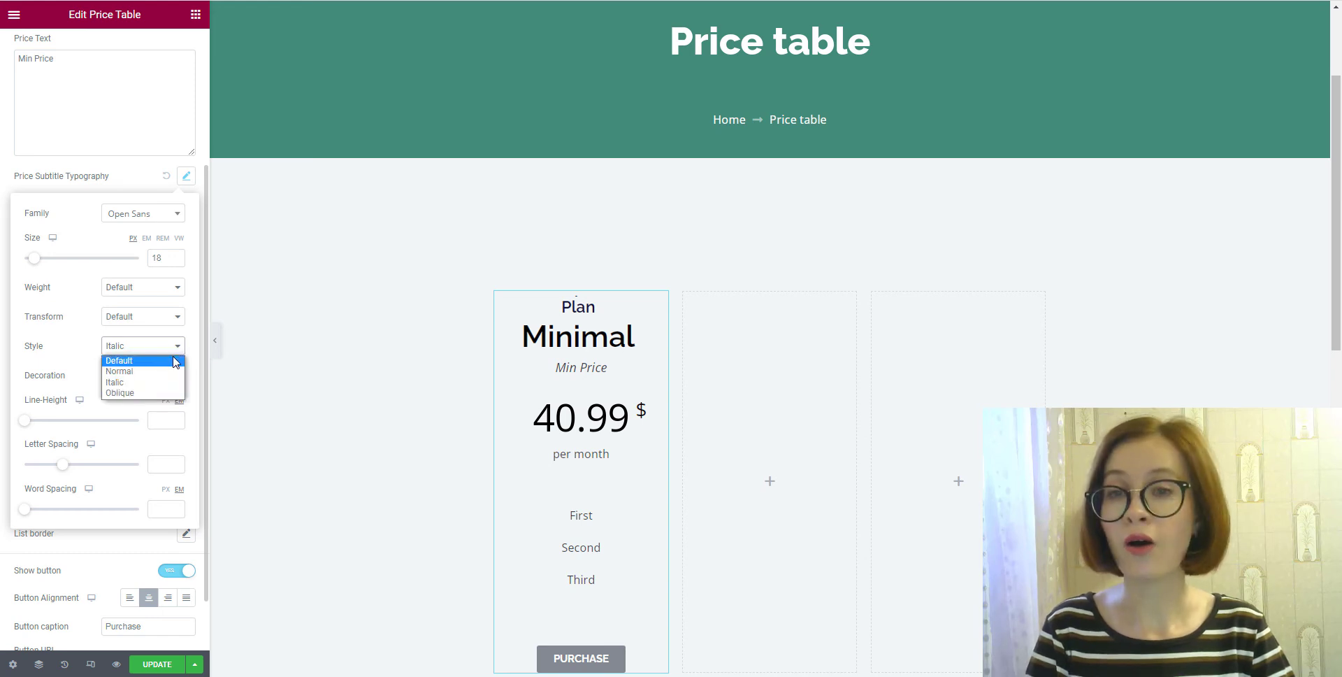
pyautogui.click(175, 360)
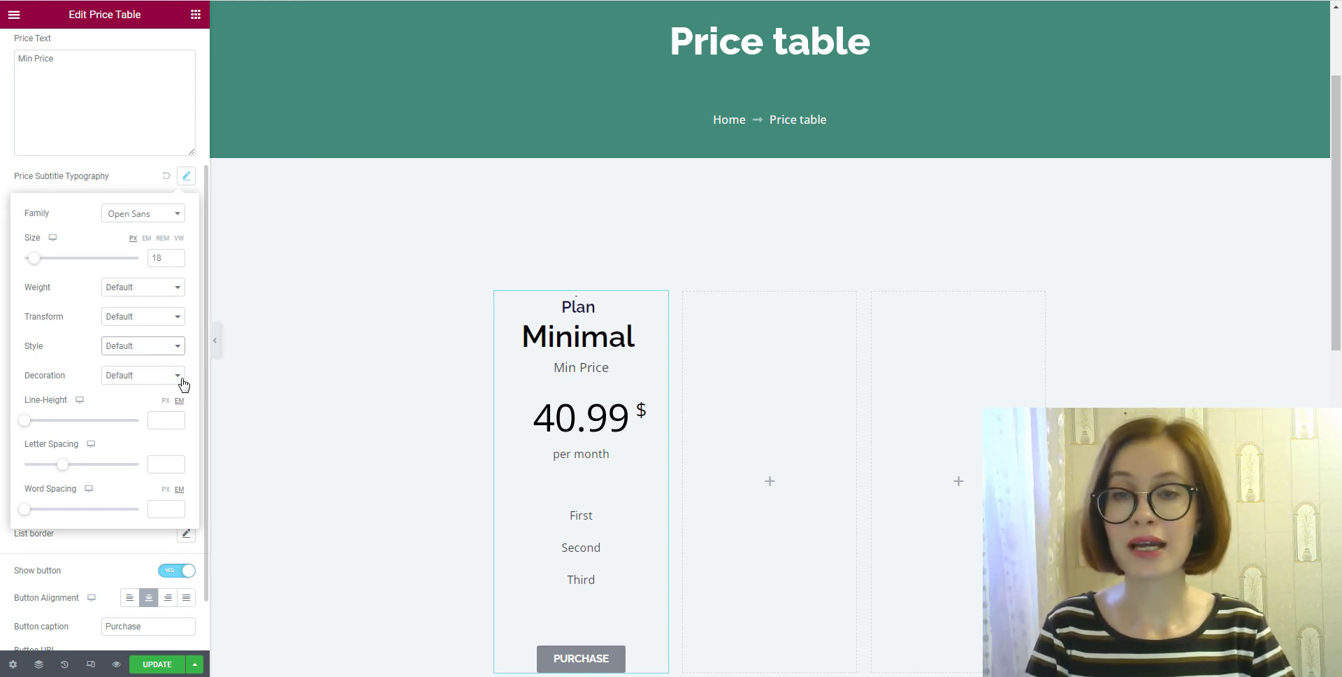
# Try the Line Through decoration on the price subtitle, return it to Default, and test the line-height and spacing sliders
pyautogui.click(177, 376)
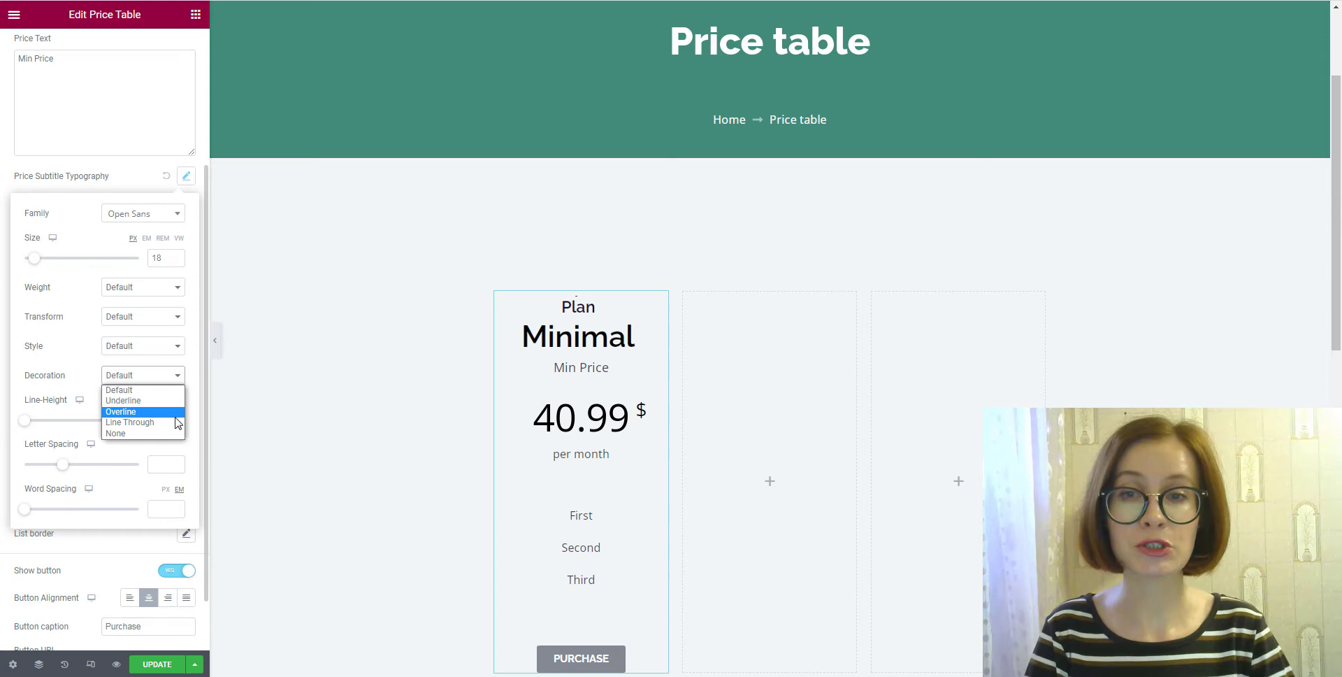
pyautogui.click(140, 422)
pyautogui.click(175, 375)
pyautogui.click(119, 389)
pyautogui.moveTo(26, 422); pyautogui.dragTo(64, 471)
pyautogui.moveTo(23, 515)
pyautogui.mouseDown()
pyautogui.moveTo(60, 515)
pyautogui.moveTo(24, 515)
pyautogui.mouseUp()
pyautogui.click(191, 176)
# Replace the first list item's text with "Evening Program" and give it the book icon
pyautogui.click(42, 301)
pyautogui.doubleClick(32, 349)
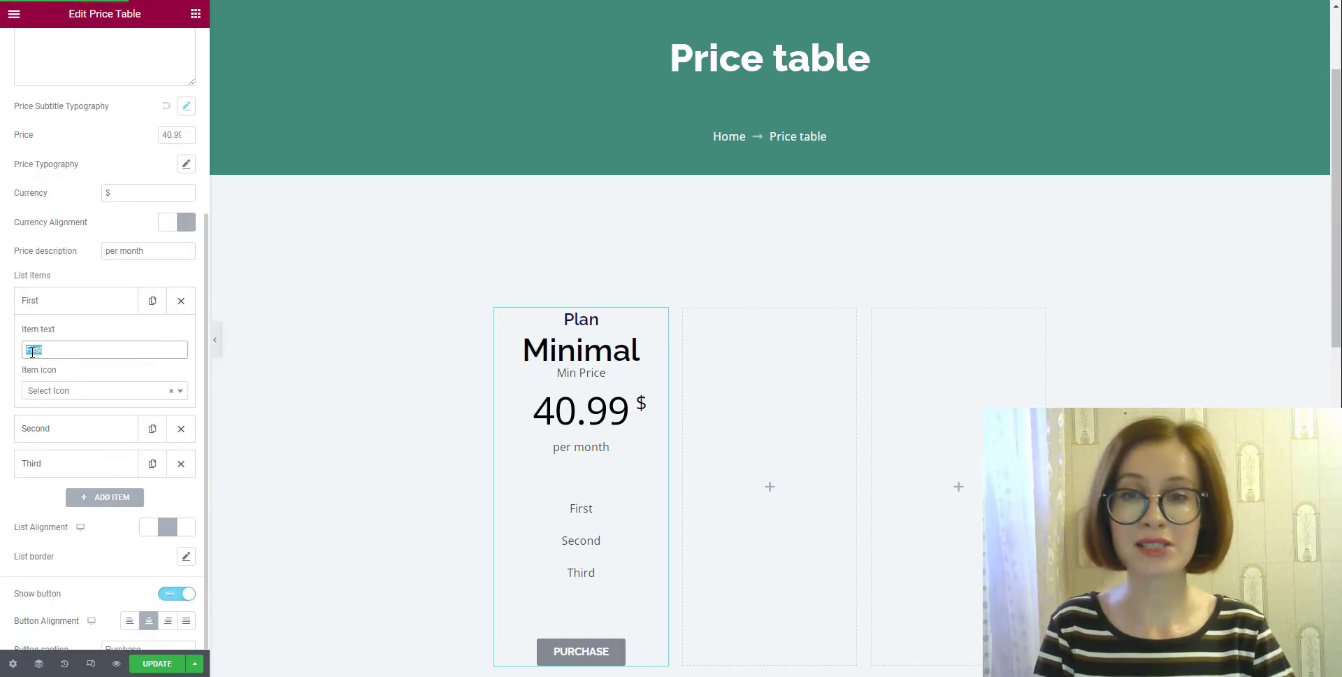
pyautogui.write('Evening Program')
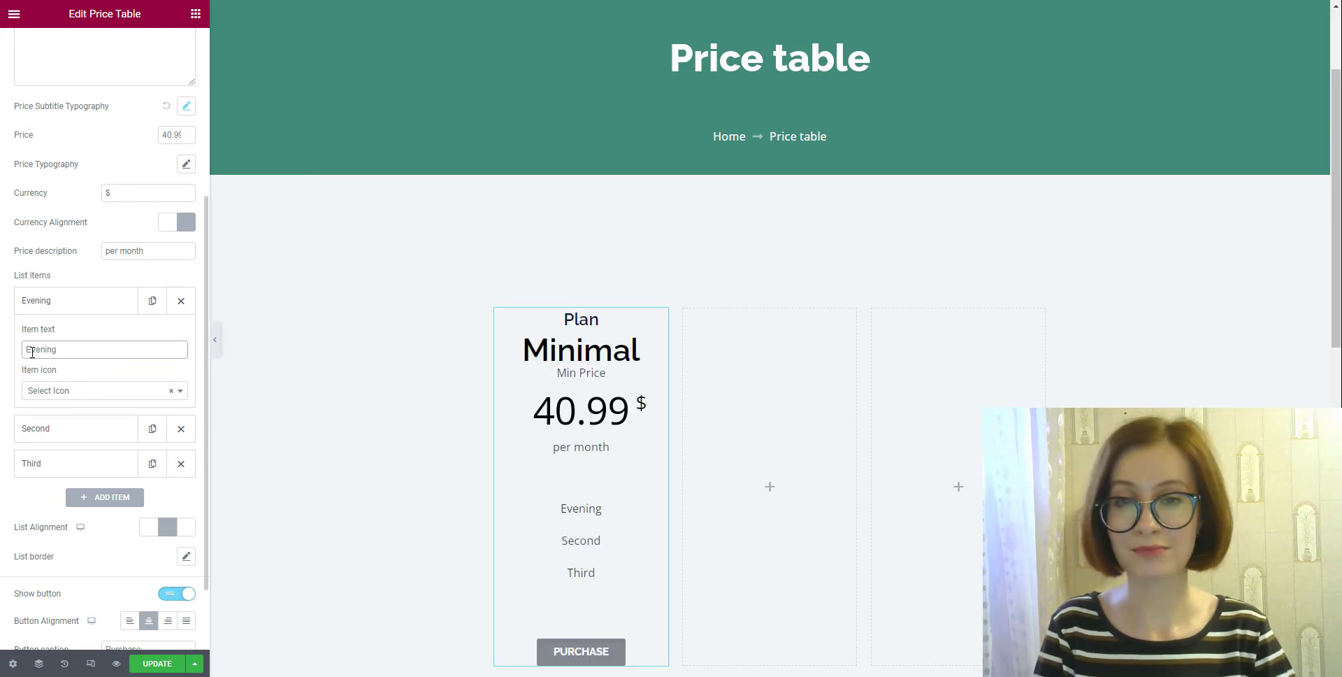
pyautogui.click(180, 390)
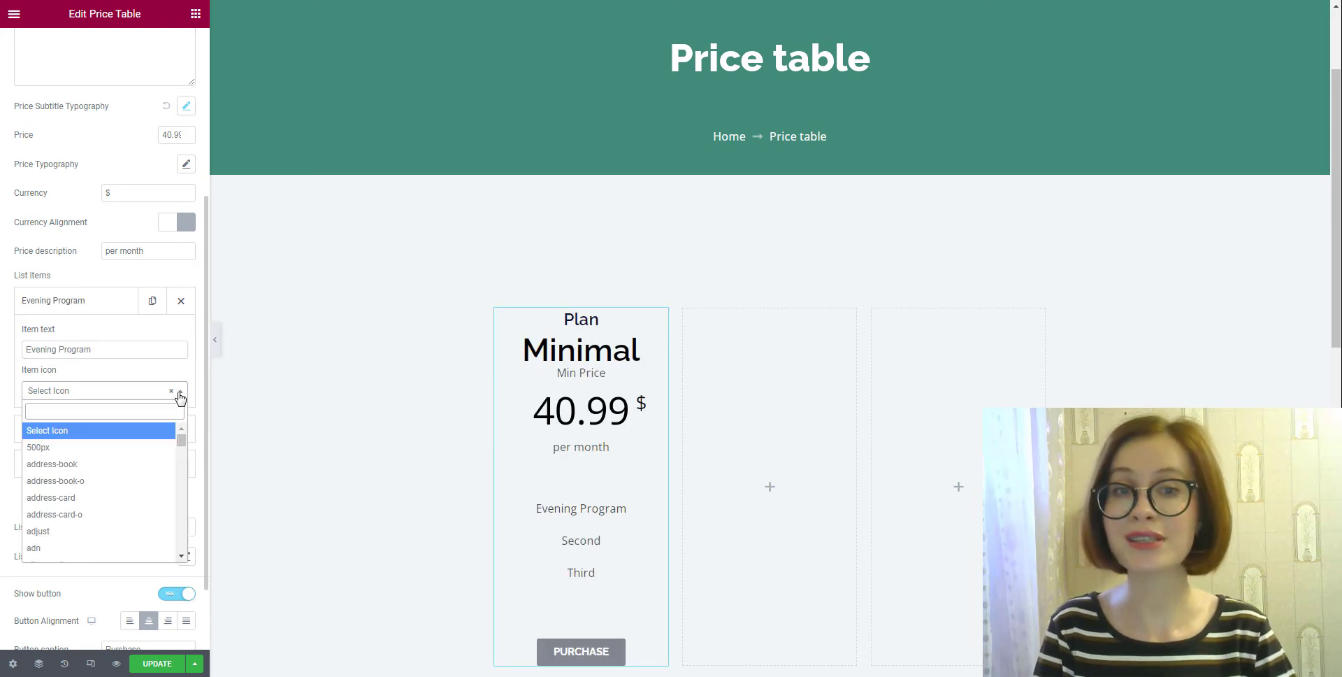
pyautogui.write('book')
pyautogui.click(135, 466)
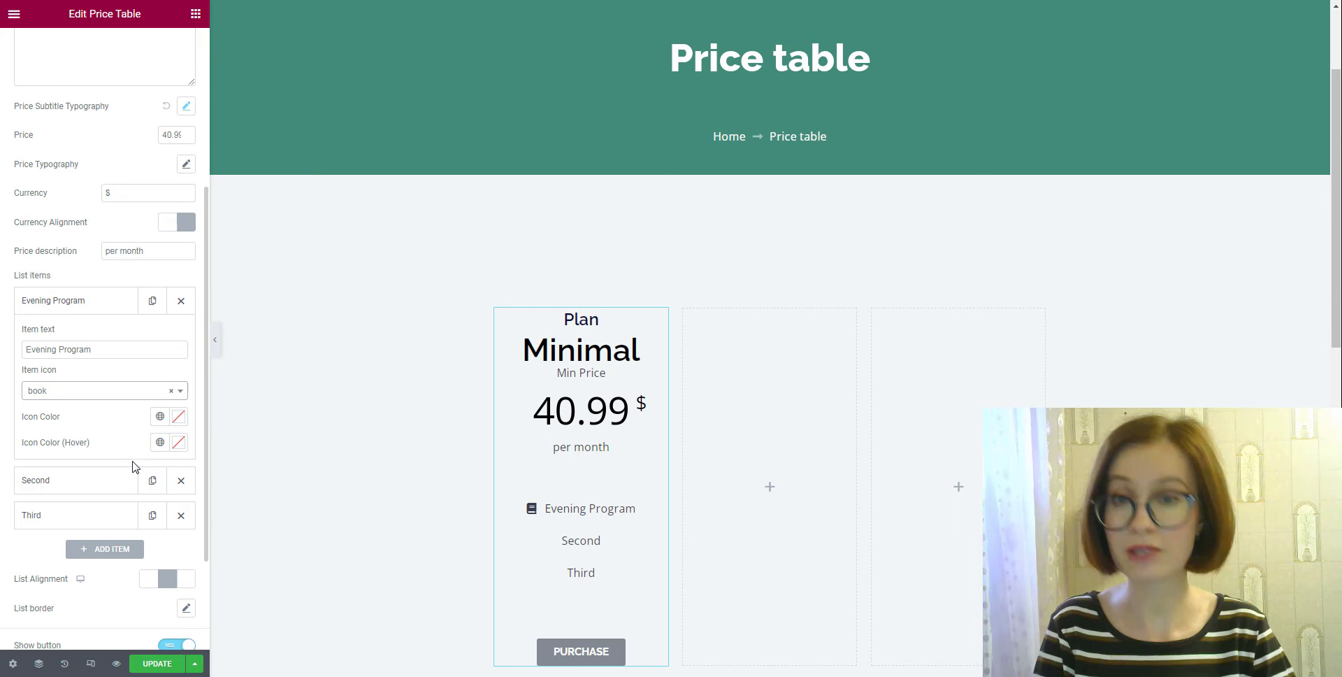
# Replace the second list item's text with "Daytime Program" and give it the book icon
pyautogui.click(82, 481)
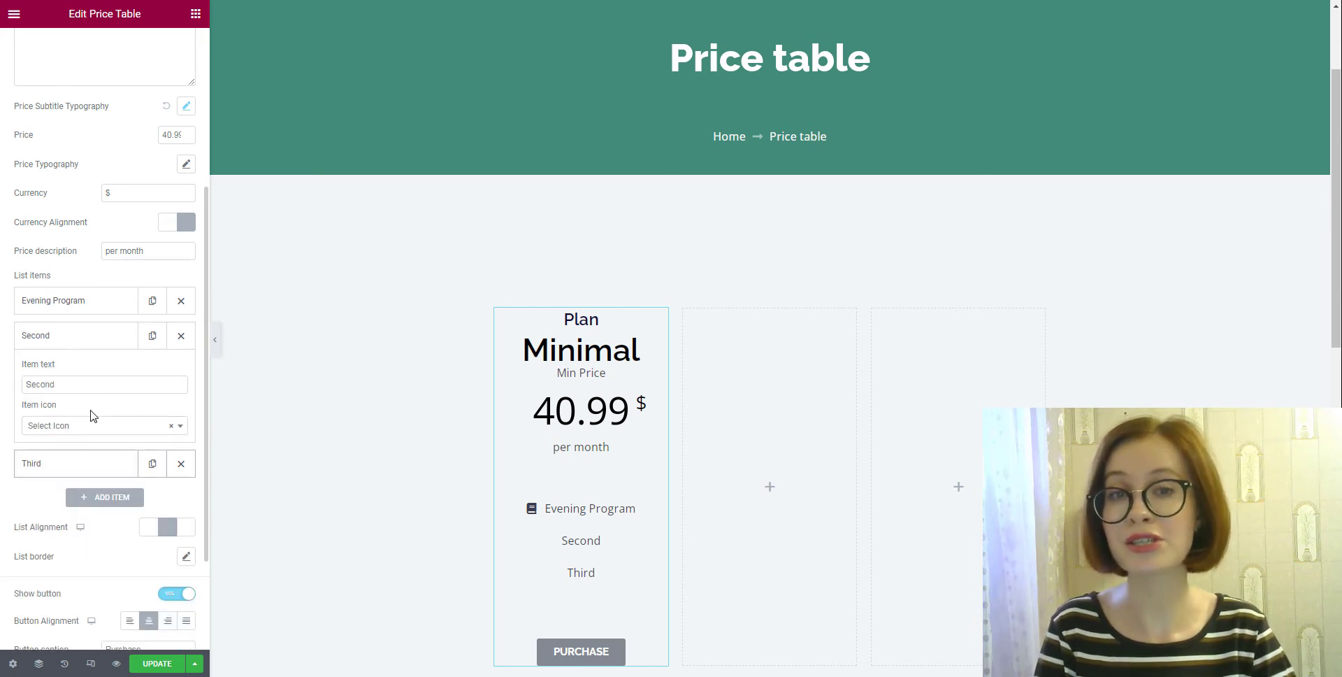
pyautogui.moveTo(89, 383); pyautogui.dragTo(24, 384)
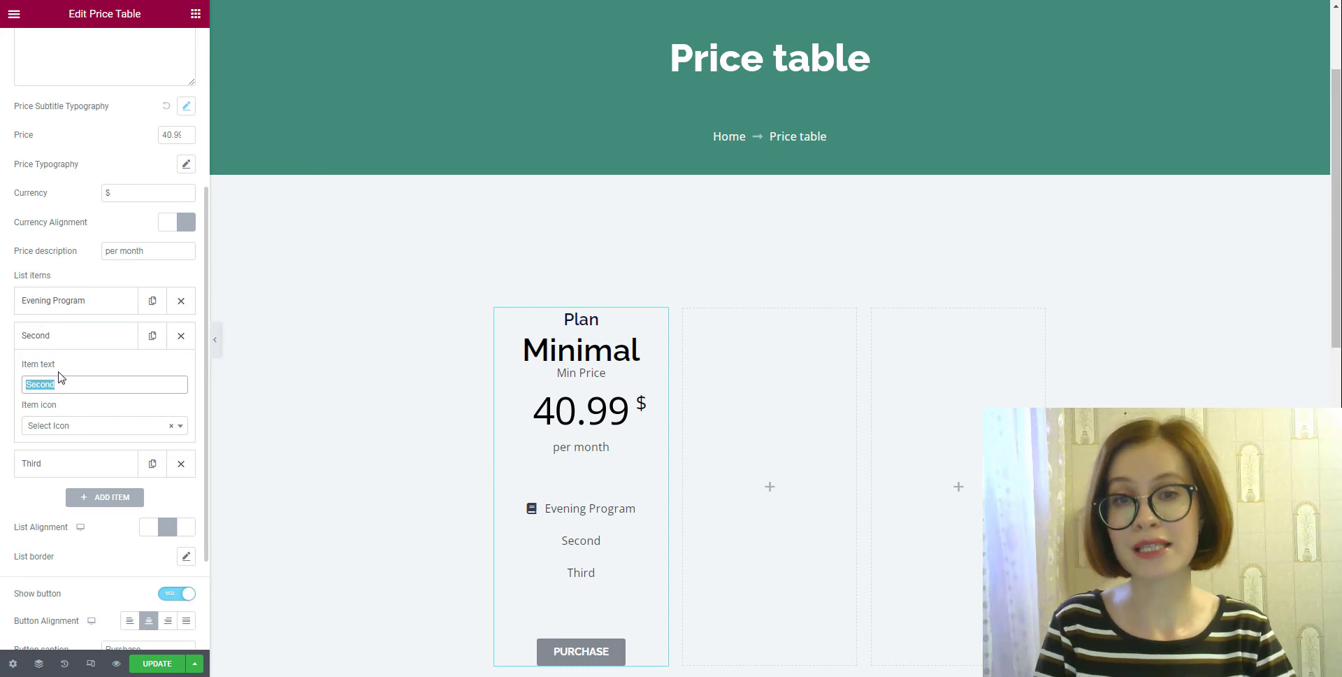
pyautogui.write('Dayt')
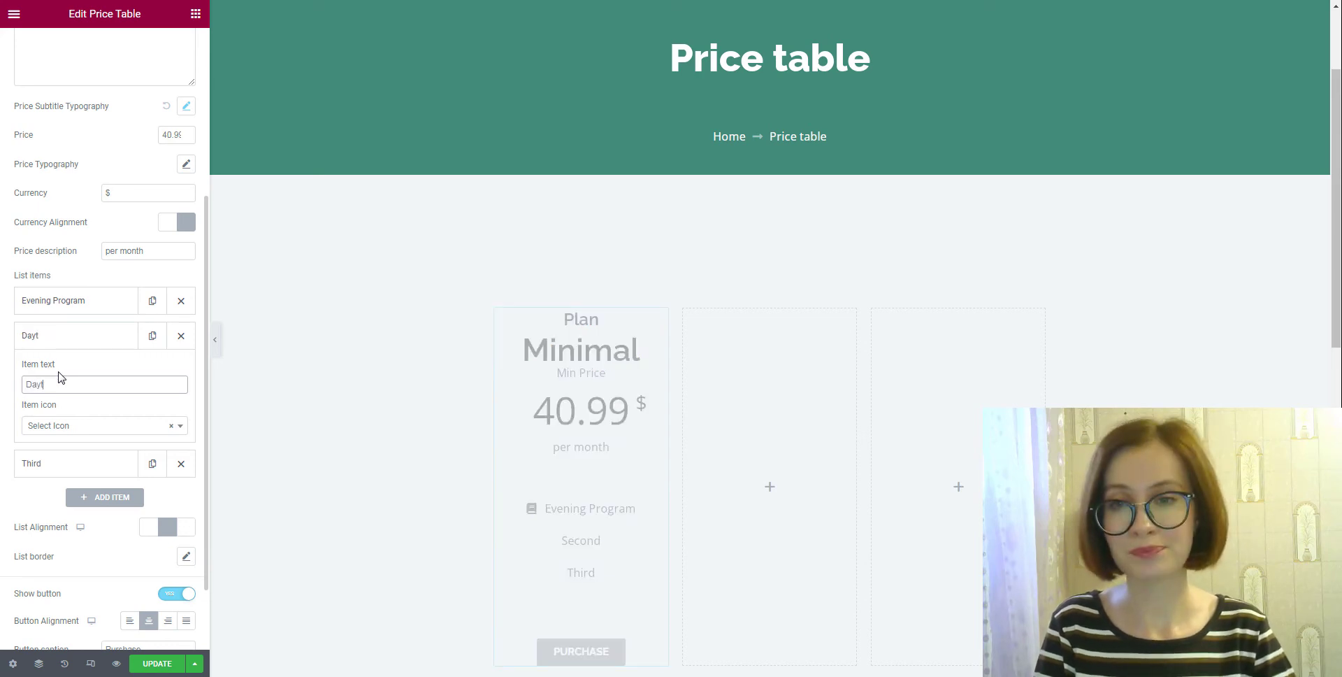
pyautogui.write('ime P')
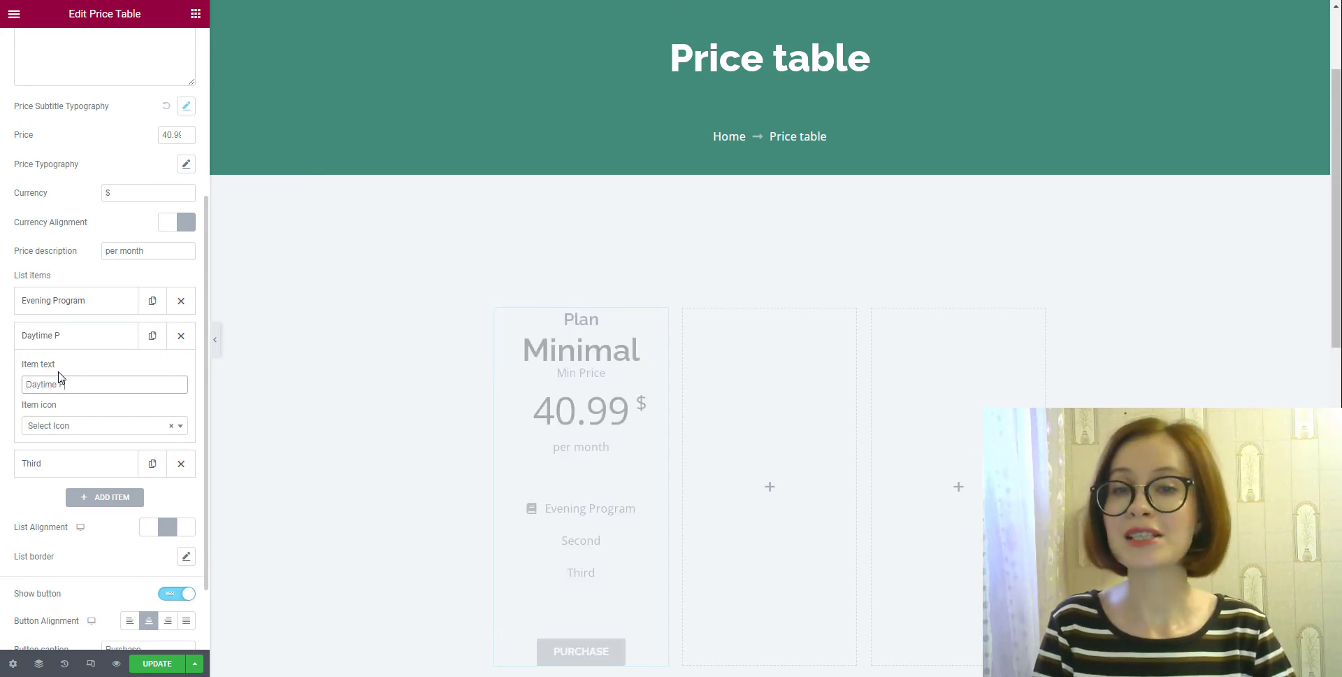
pyautogui.write('rogram')
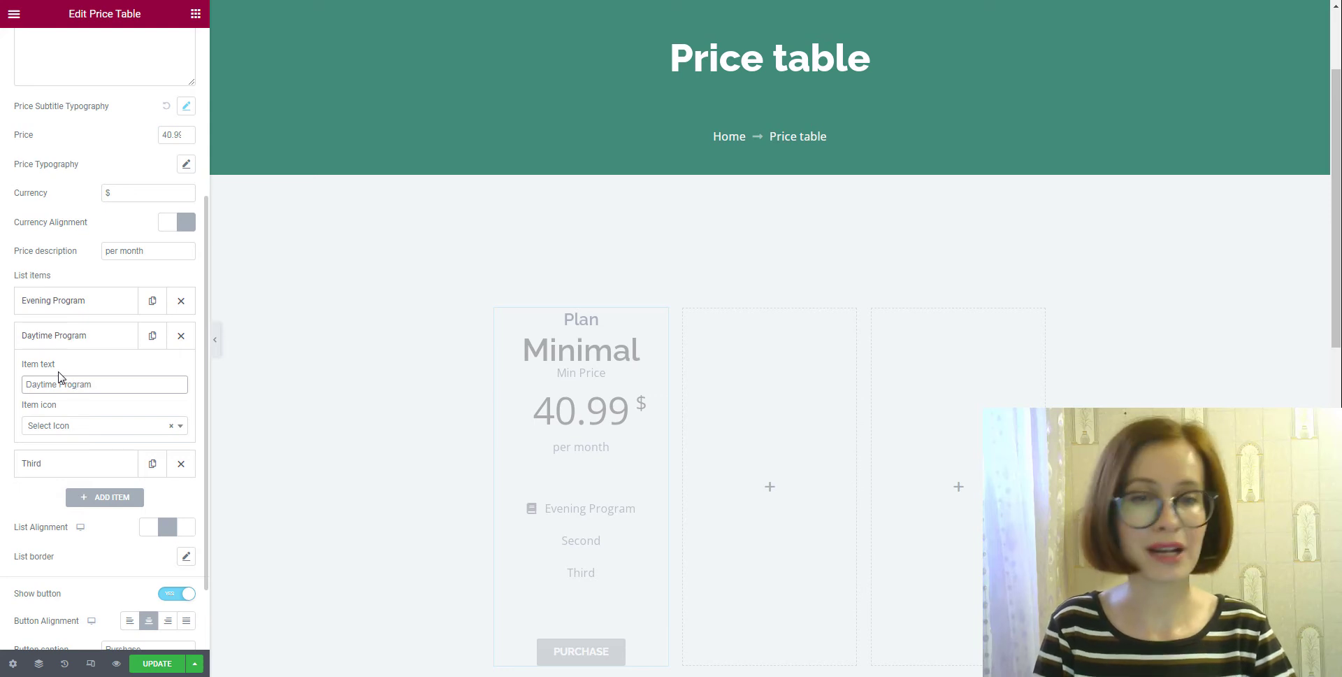
pyautogui.click(183, 429)
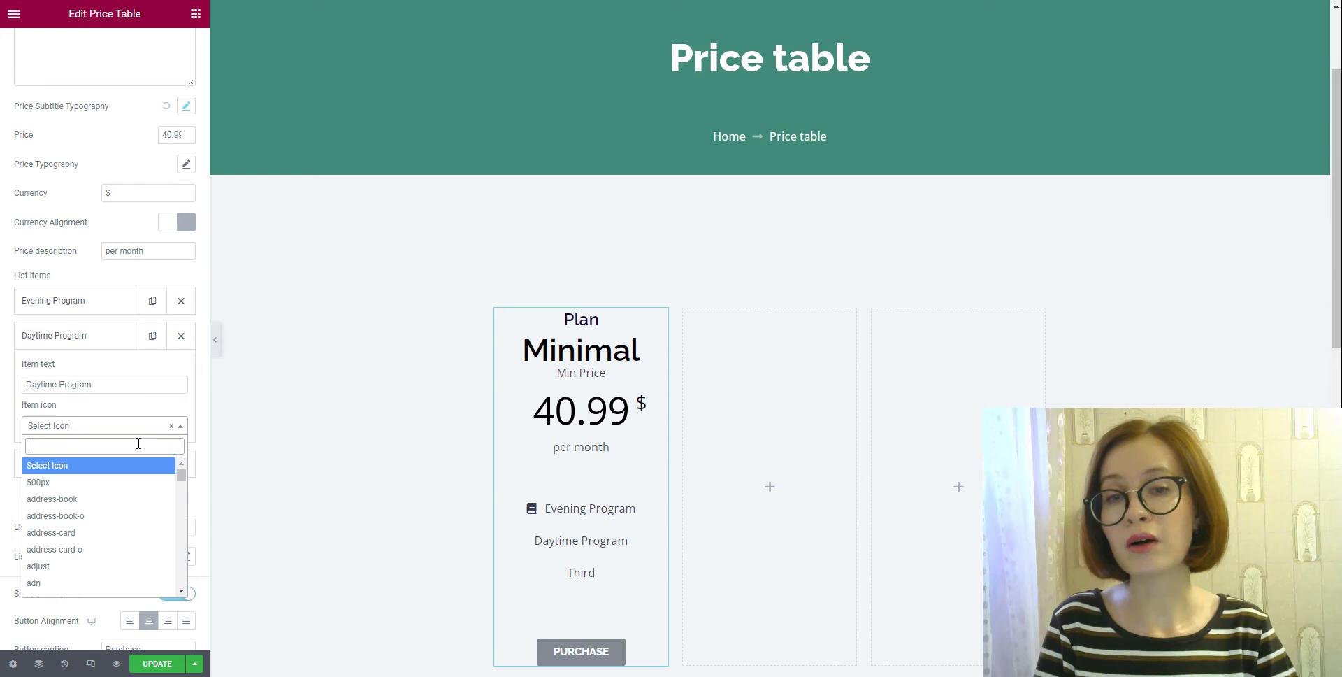
pyautogui.write('boo')
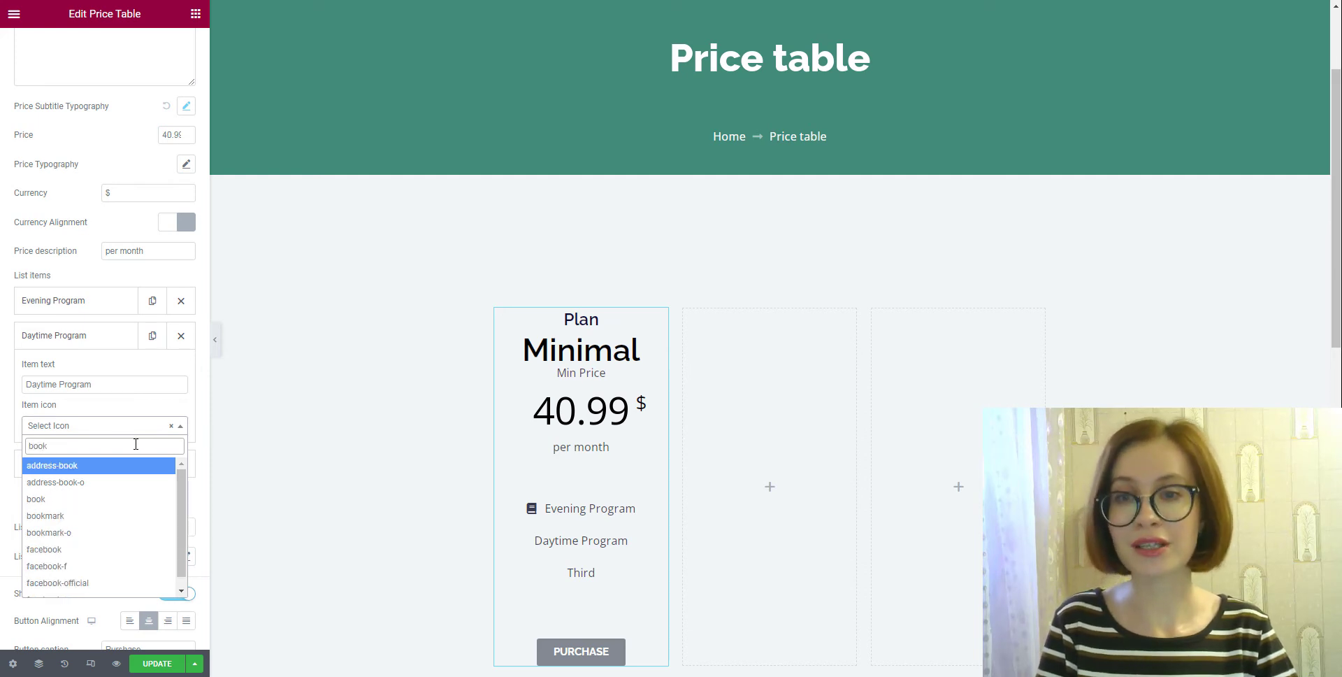
pyautogui.write('k')
pyautogui.click(130, 499)
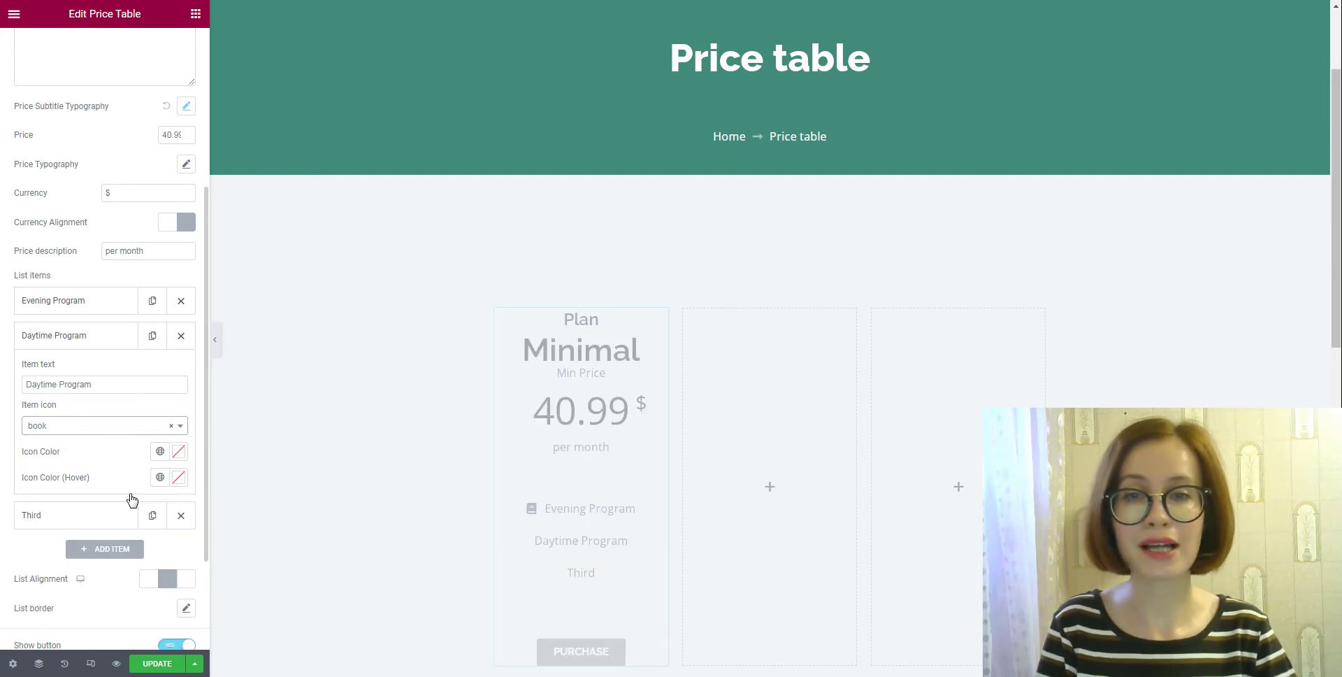
# Delete the Third list item, then try left list alignment and return the list to center alignment
pyautogui.click(181, 517)
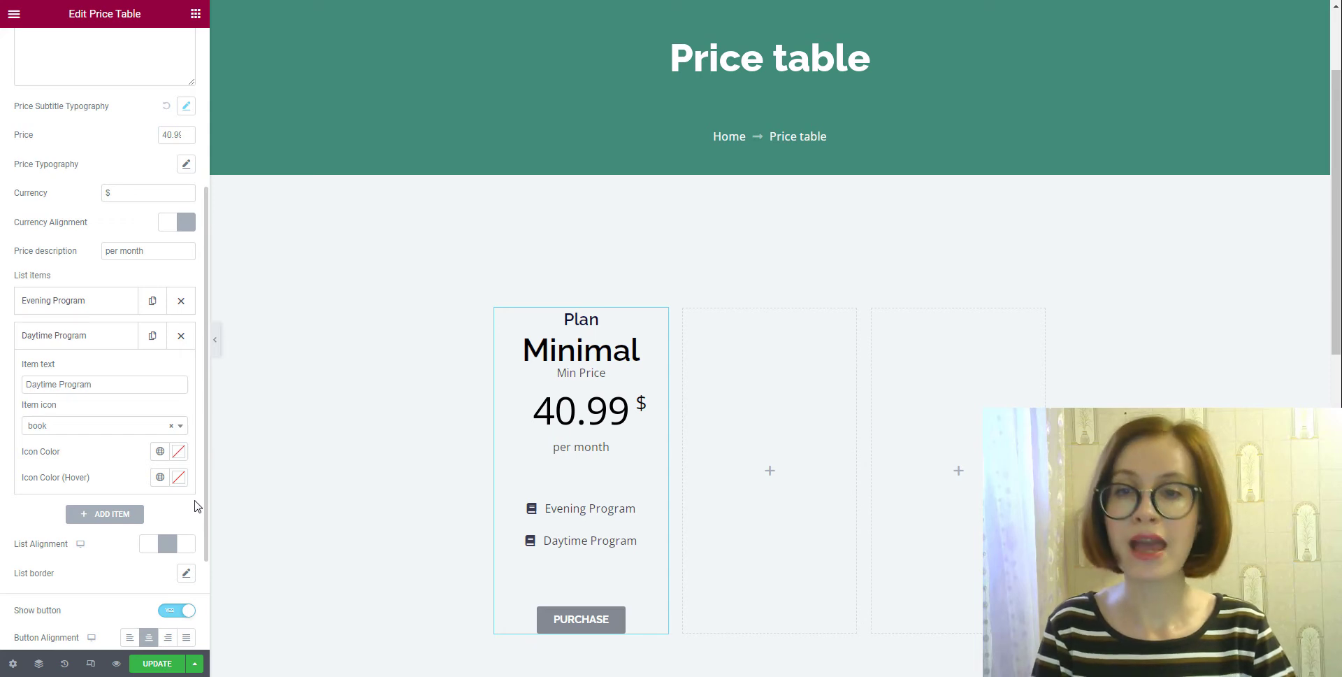
pyautogui.click(148, 543)
pyautogui.click(167, 543)
# Give the list a Solid border with a bottom width of 1 in the global color Color 2
pyautogui.scroll(-1, 165, 542)
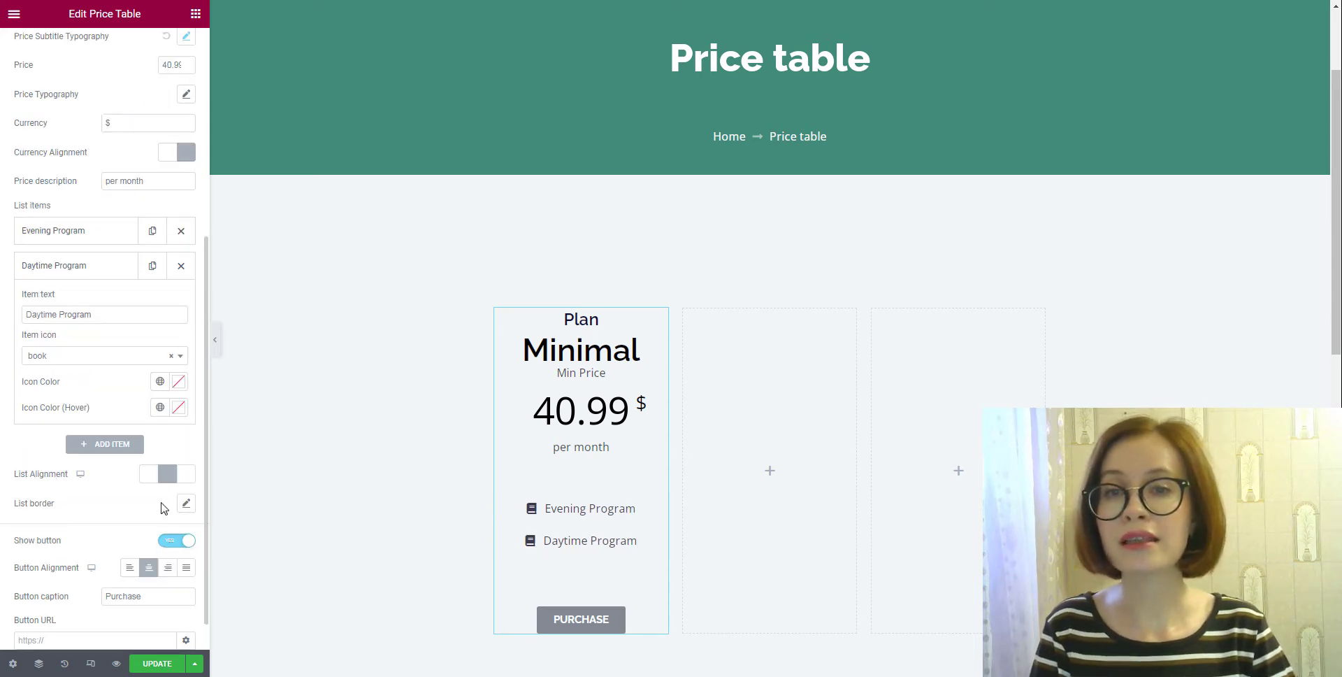
pyautogui.click(186, 502)
pyautogui.click(180, 541)
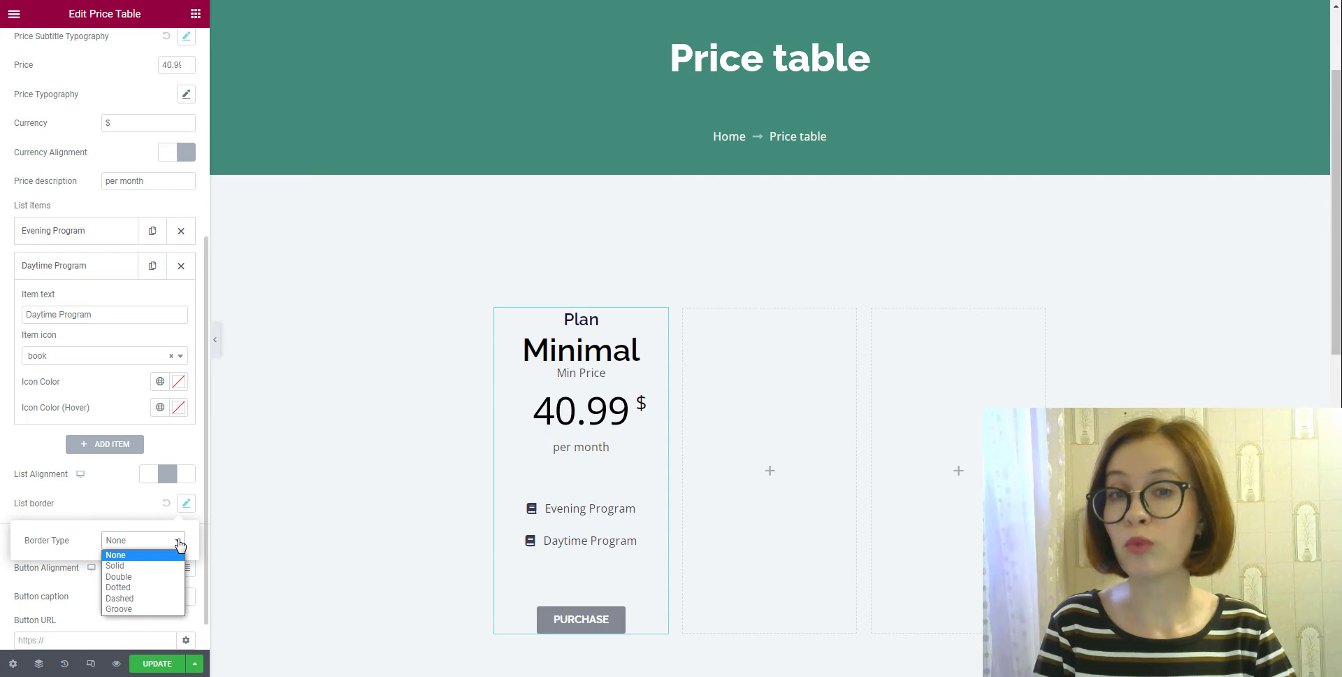
pyautogui.click(115, 565)
pyautogui.doubleClick(101, 586)
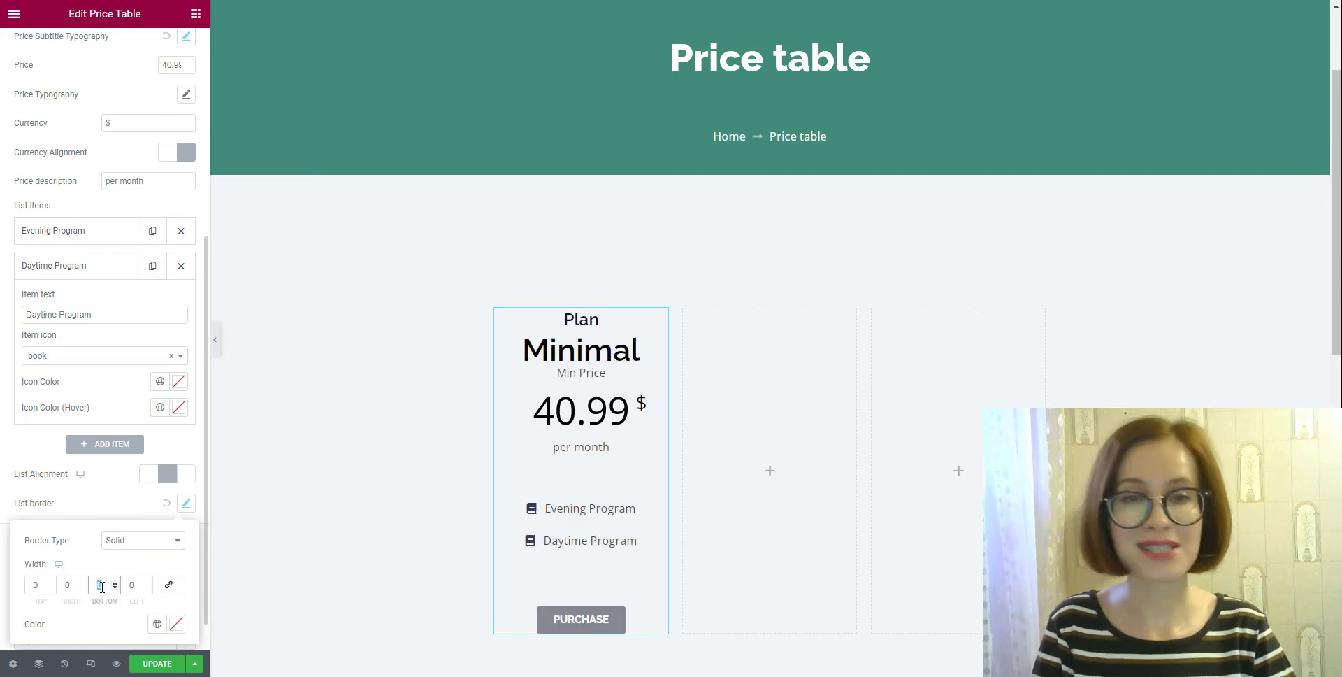
pyautogui.write('1')
pyautogui.click(157, 624)
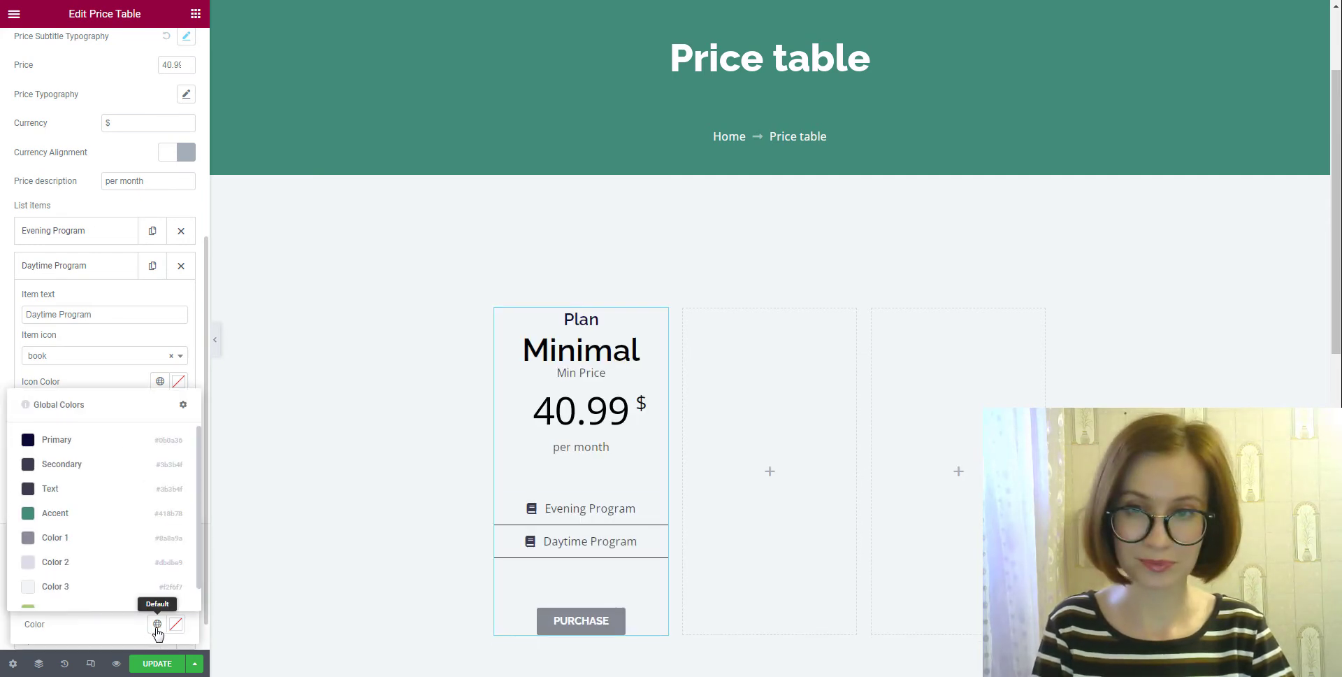
pyautogui.click(177, 568)
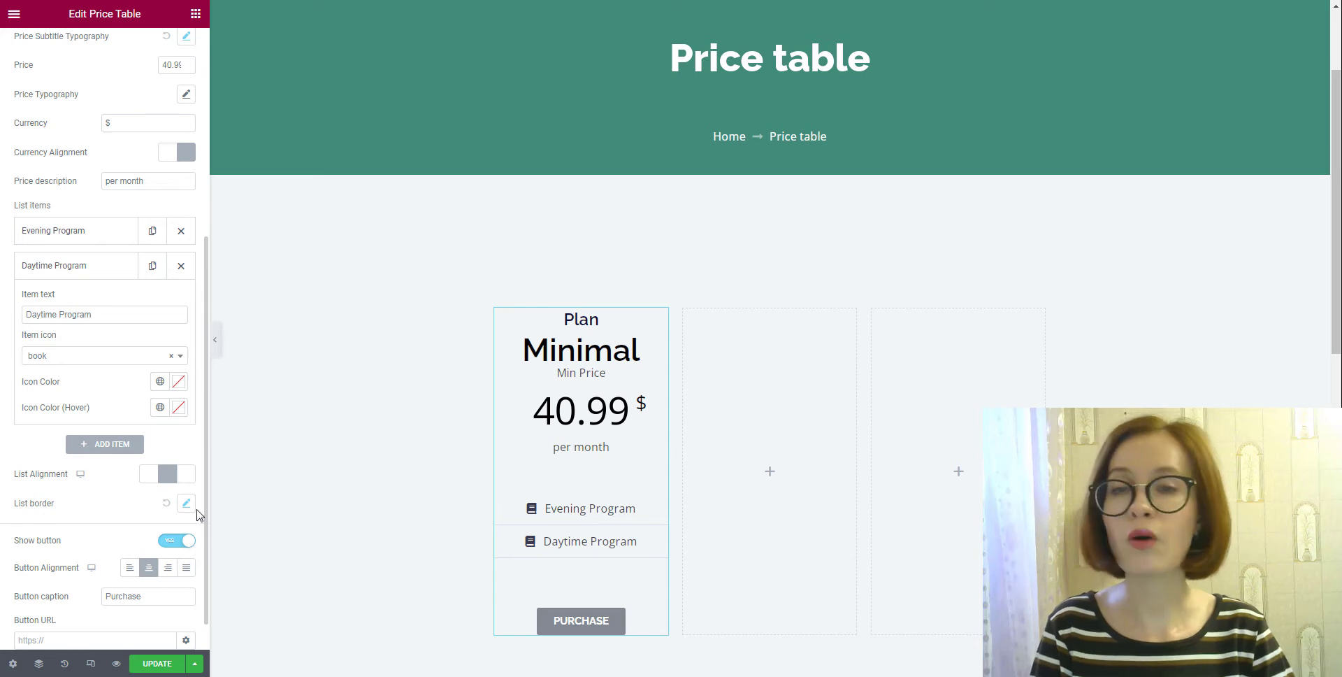
pyautogui.scroll(-1, 200, 517)
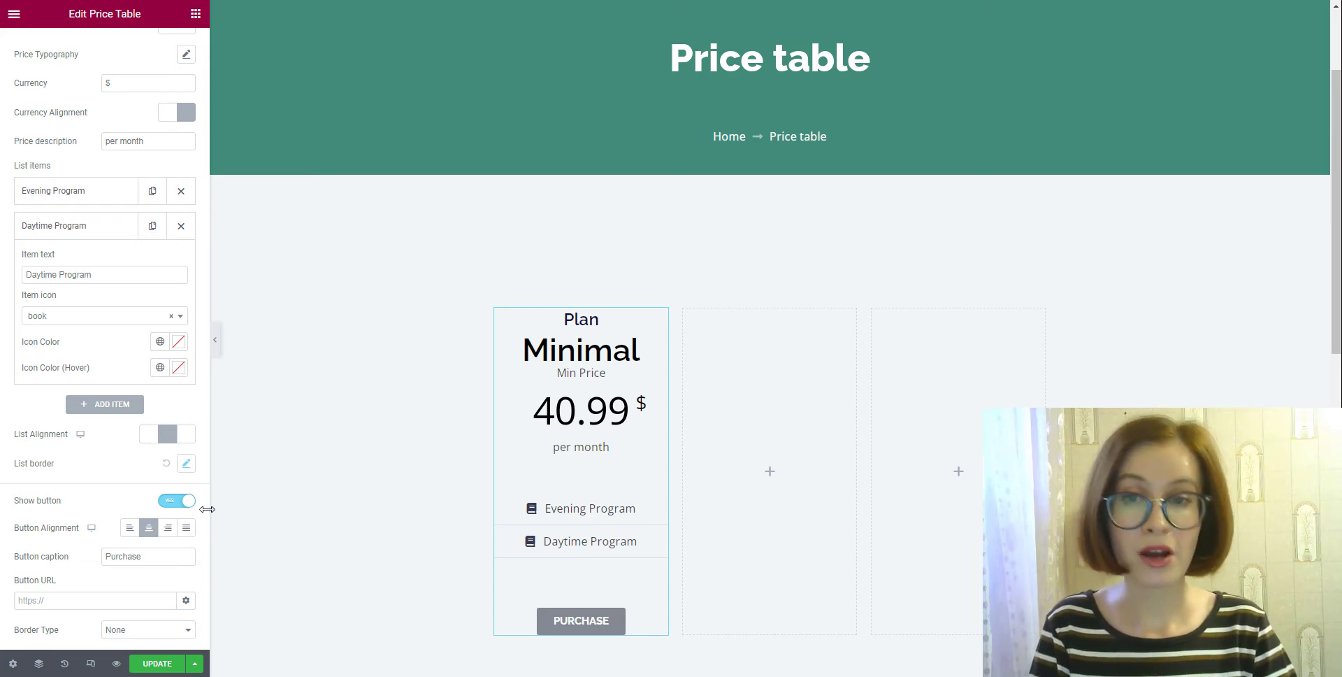
# Try the left, right and justified button alignments and return the button to center alignment
pyautogui.click(129, 528)
pyautogui.click(168, 528)
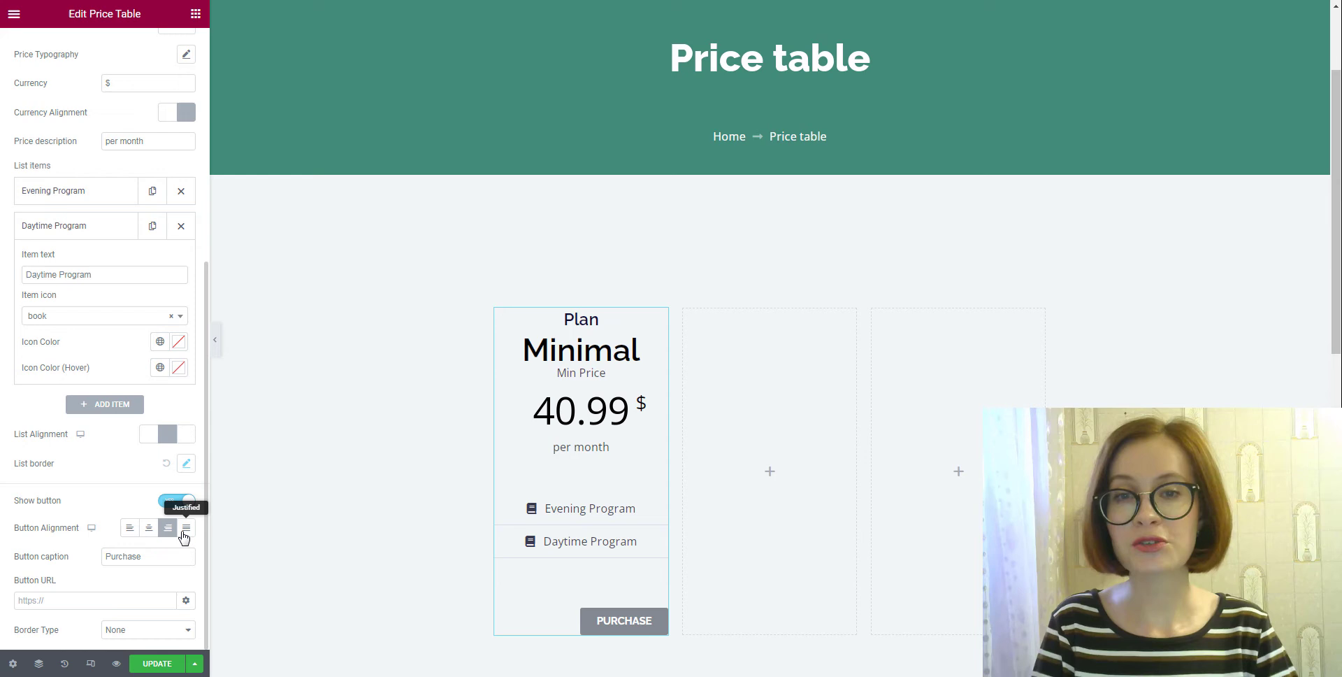
pyautogui.click(185, 532)
pyautogui.click(148, 533)
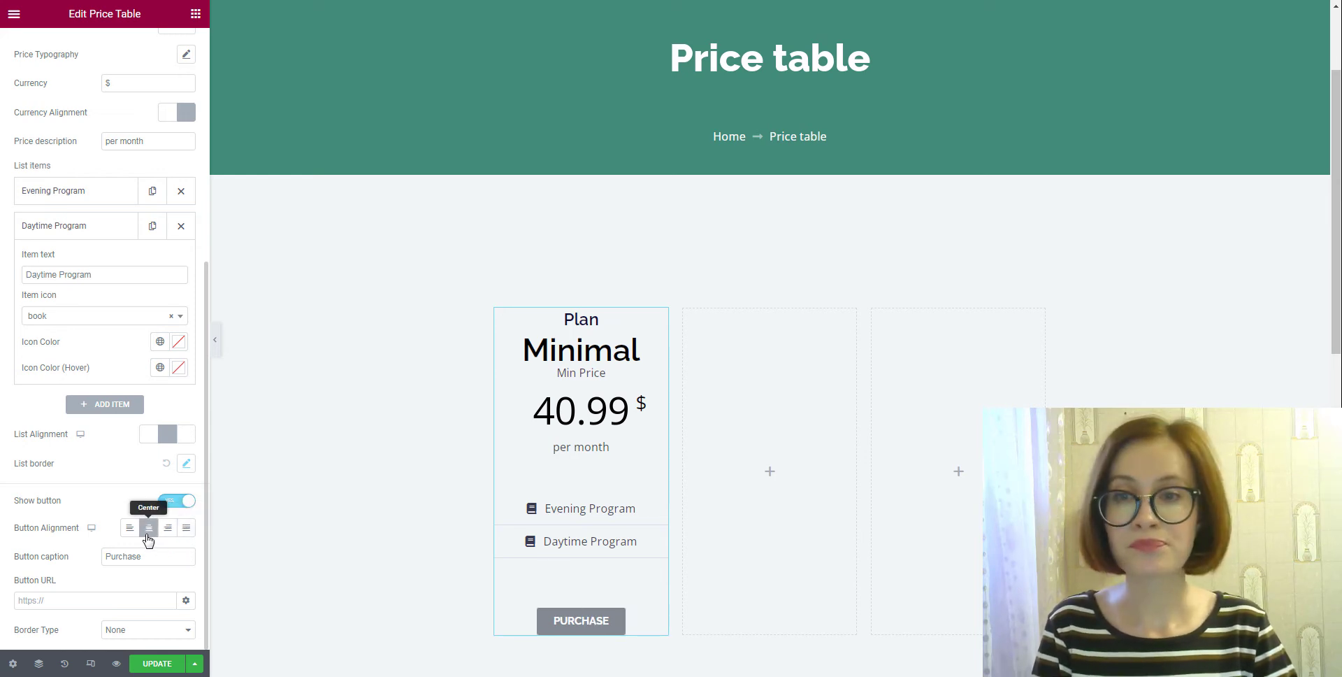
# Set the button caption to "Select" and the button URL to "#"
pyautogui.doubleClick(103, 558)
pyautogui.write('Selec')
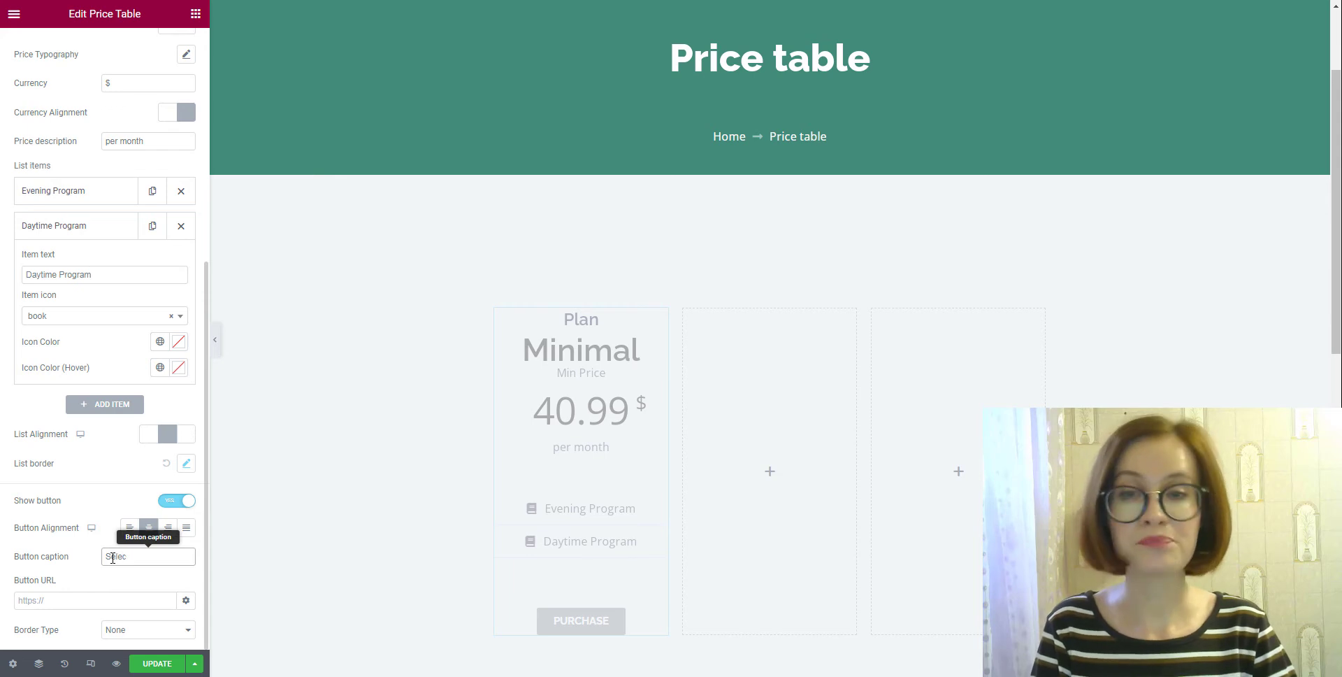
pyautogui.write('t')
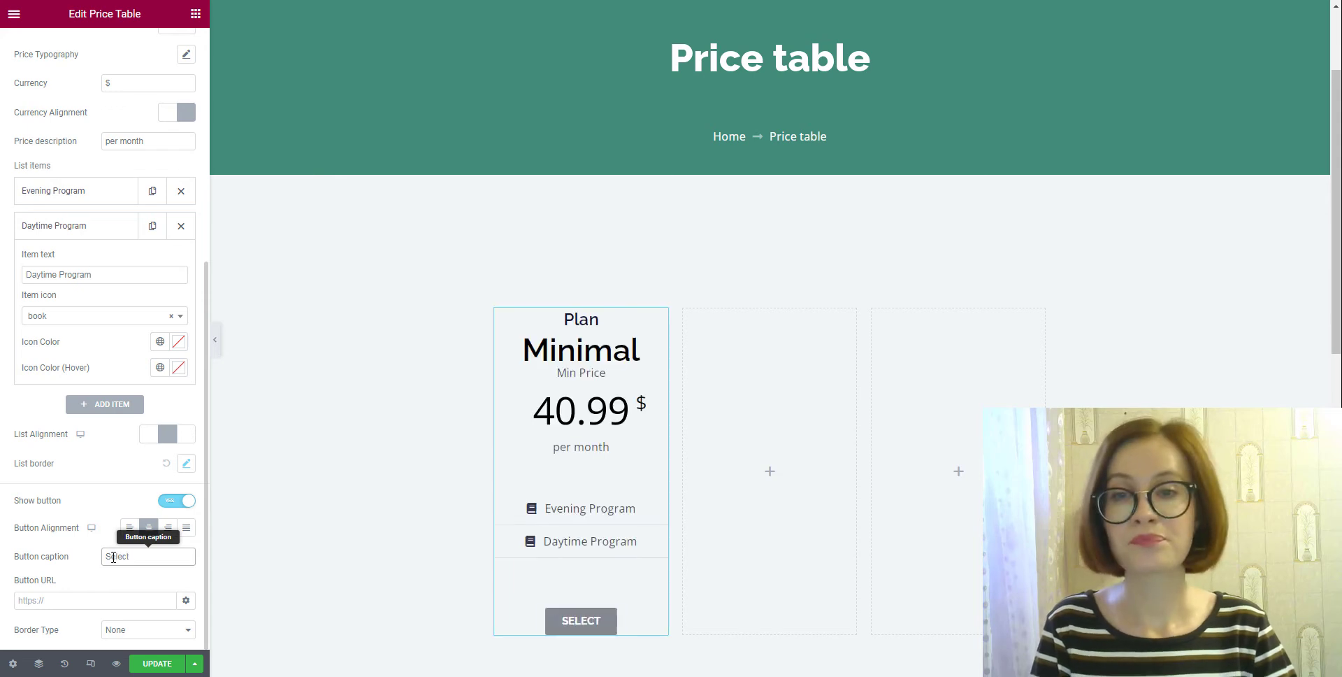
pyautogui.click(98, 598)
pyautogui.write('#')
pyautogui.click(186, 600)
# Give the button a Solid border type and a button border radius of 100
pyautogui.click(190, 631)
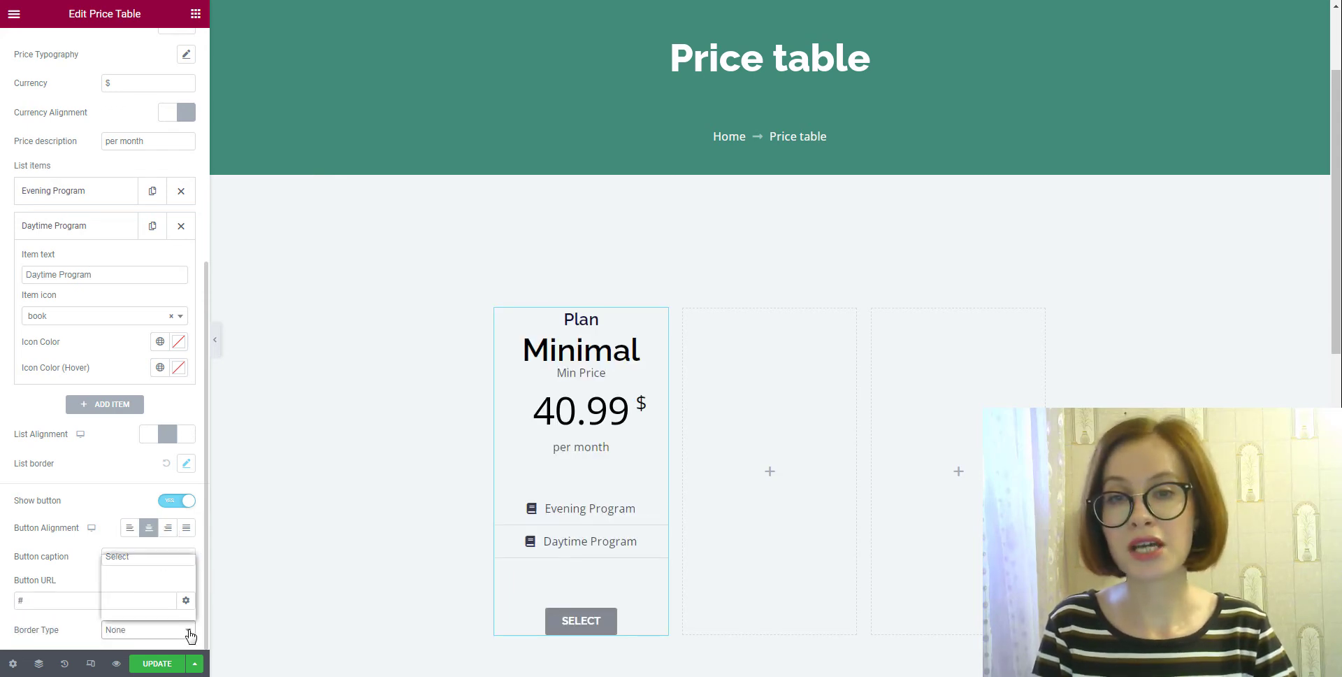
pyautogui.click(172, 575)
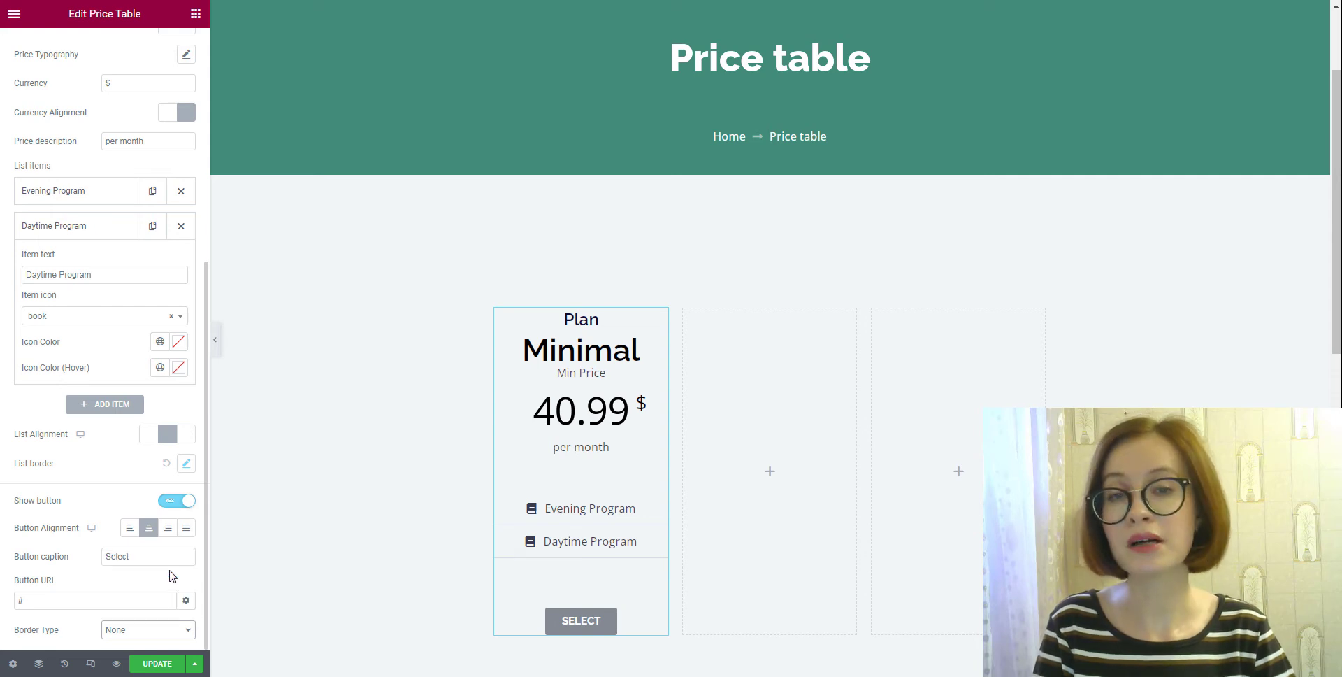
pyautogui.scroll(-2, 170, 609)
pyautogui.moveTo(14, 632); pyautogui.dragTo(148, 631)
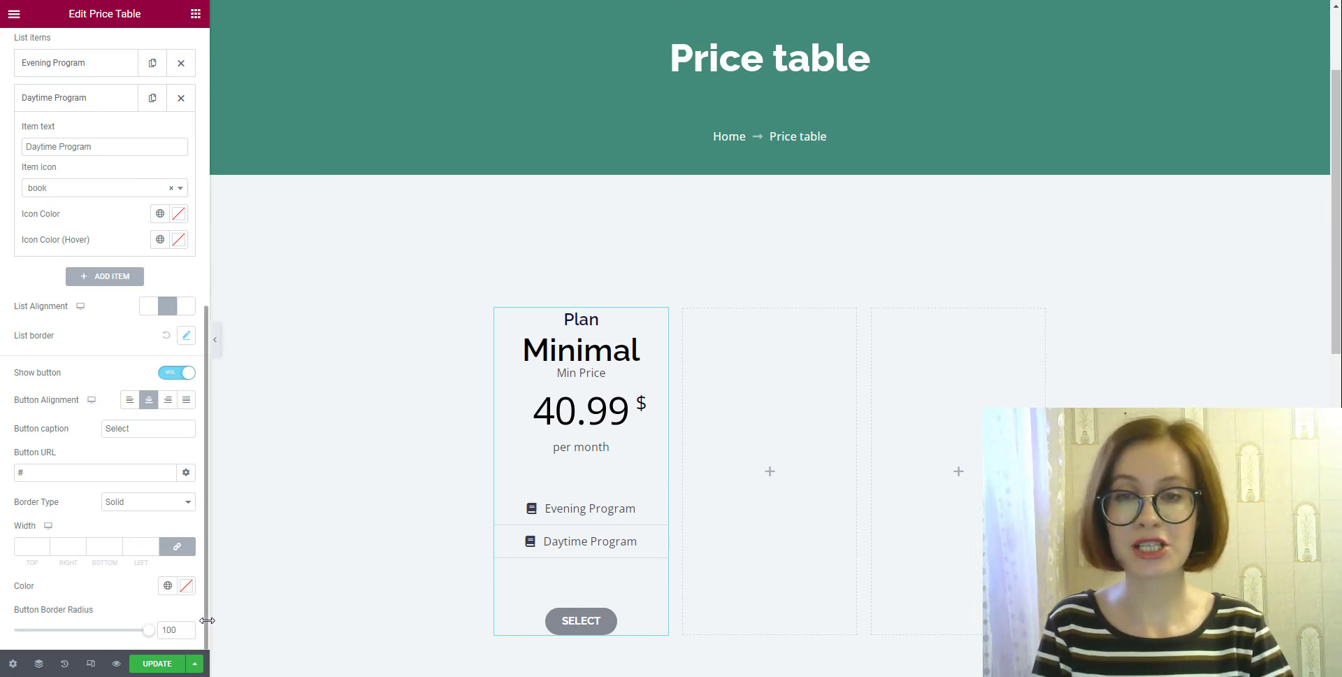
# Set the normal-state price color to red (#F00505) and save that color as a new global color
pyautogui.scroll(2, 207, 615)
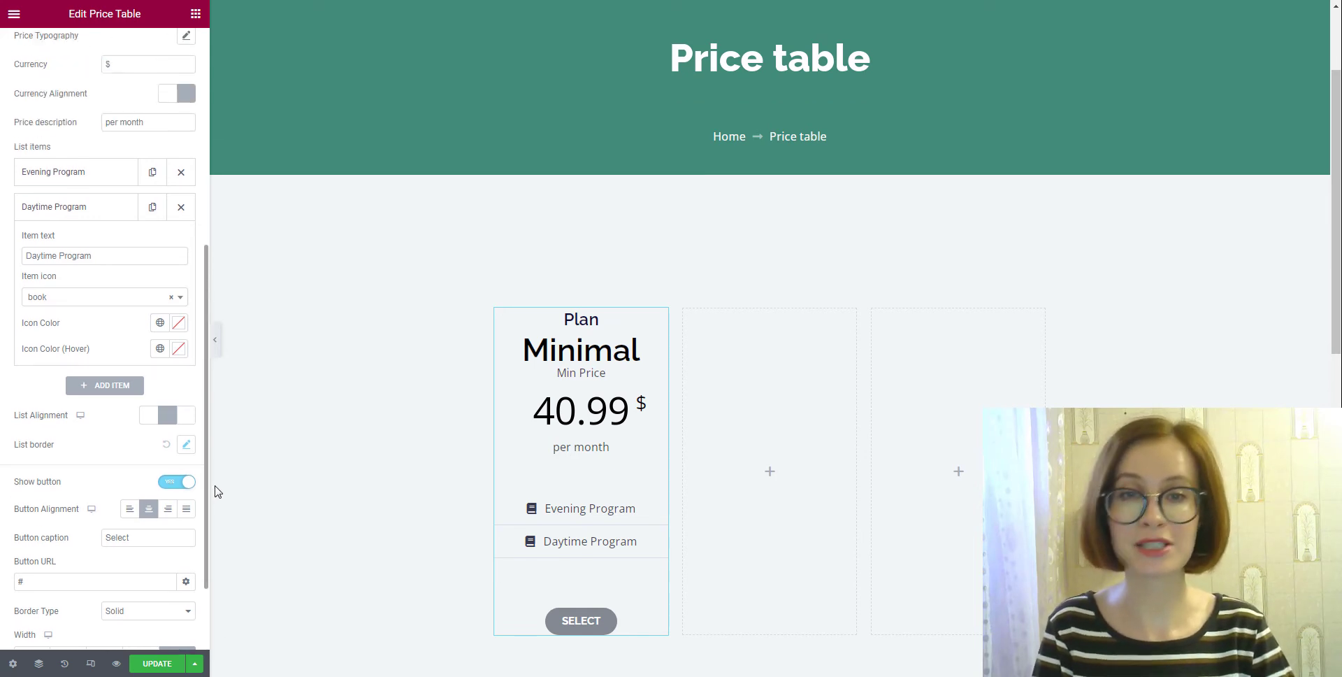
pyautogui.scroll(7, 127, 232)
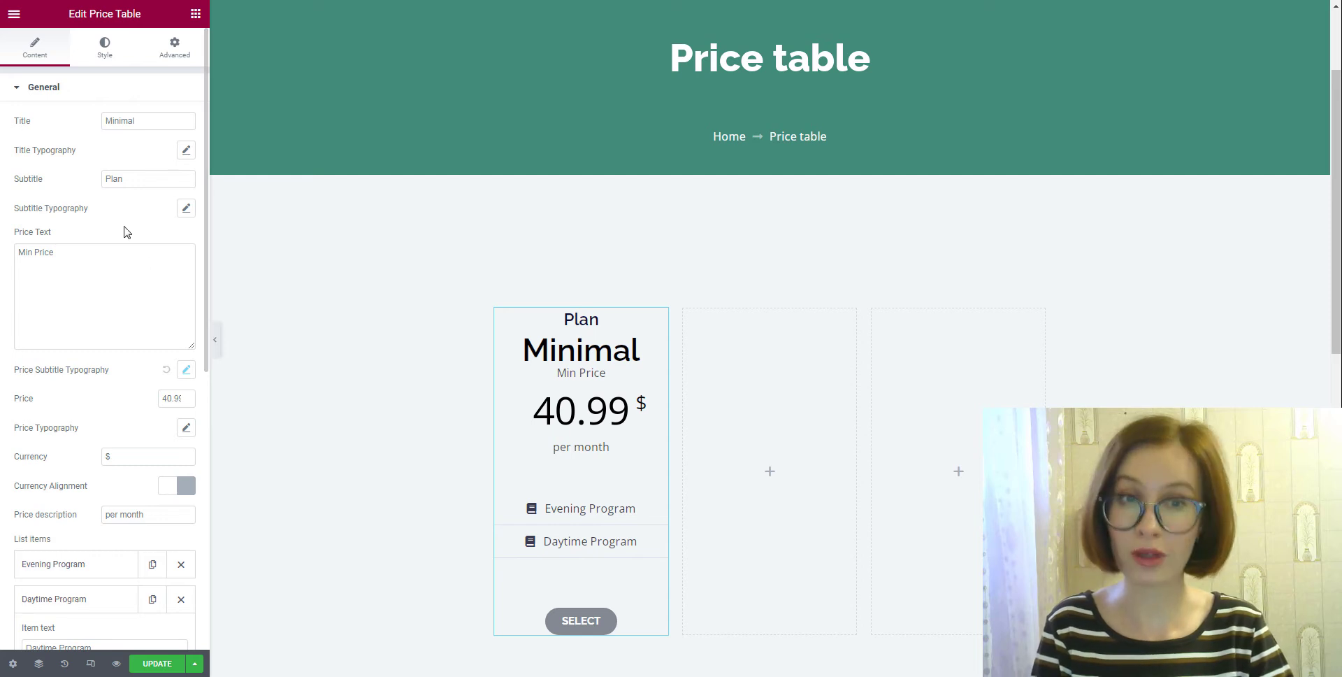
pyautogui.click(110, 67)
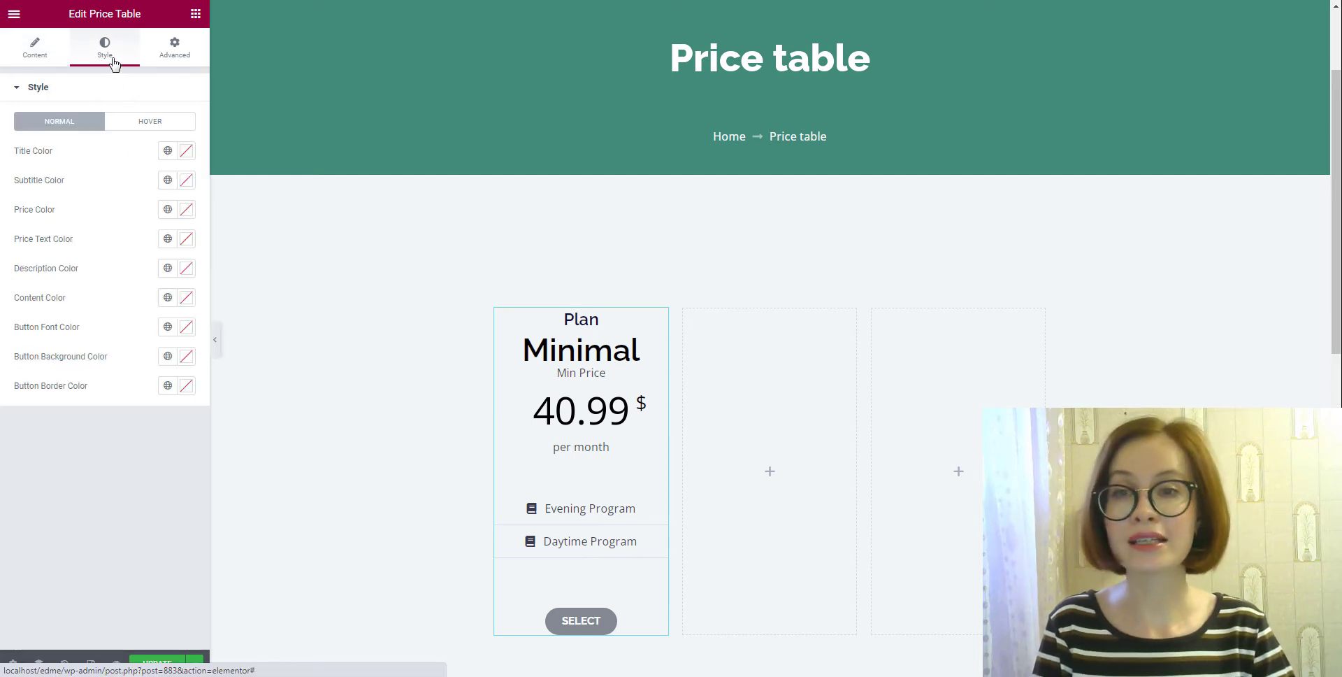
pyautogui.click(168, 217)
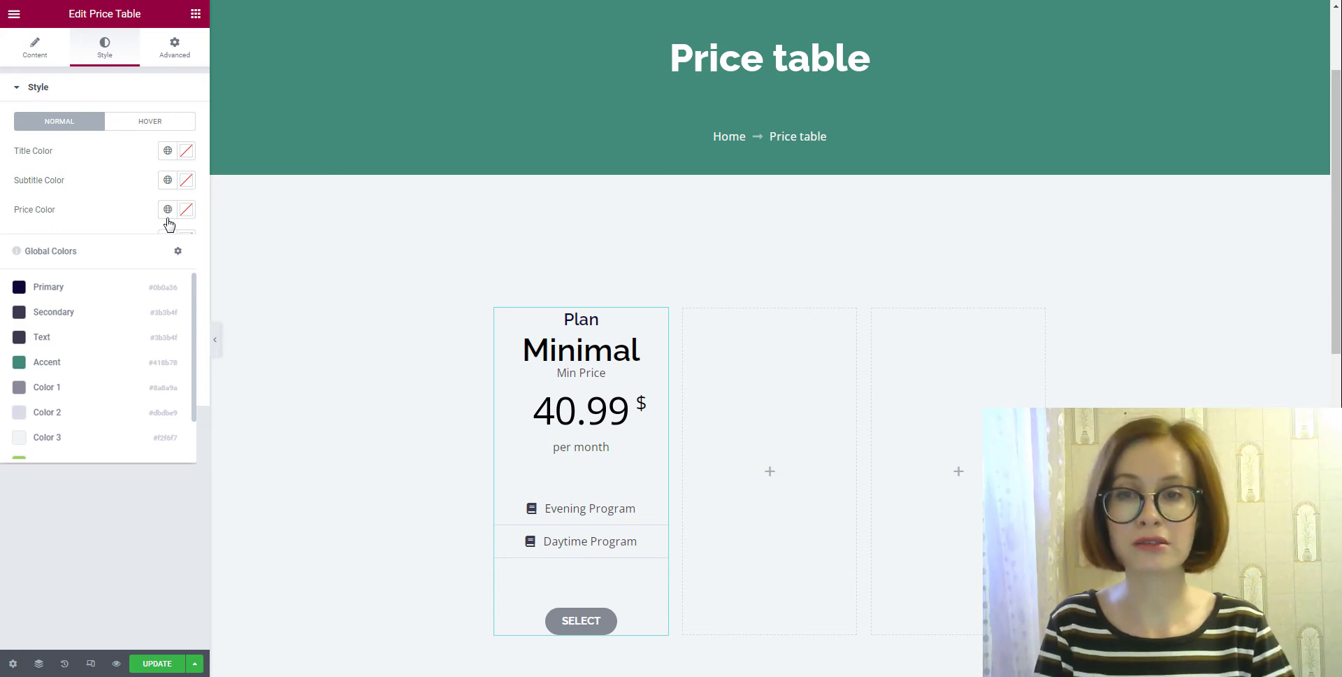
pyautogui.click(168, 218)
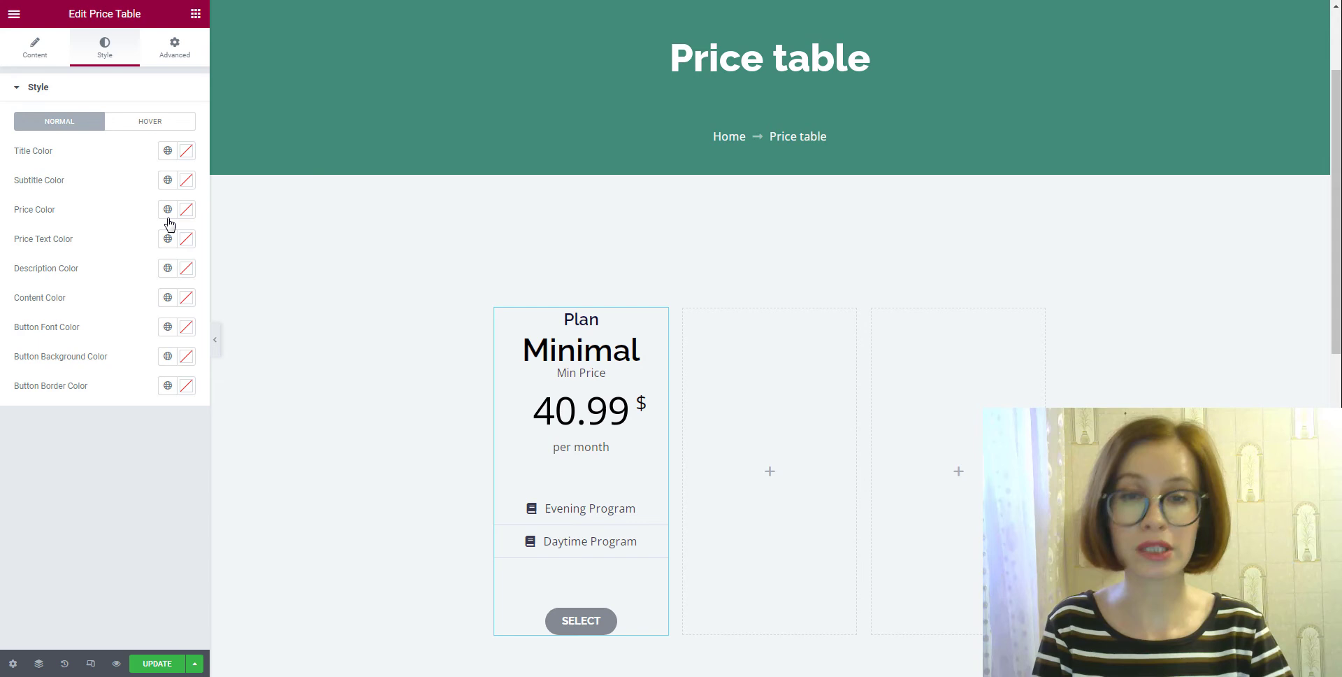
pyautogui.click(186, 212)
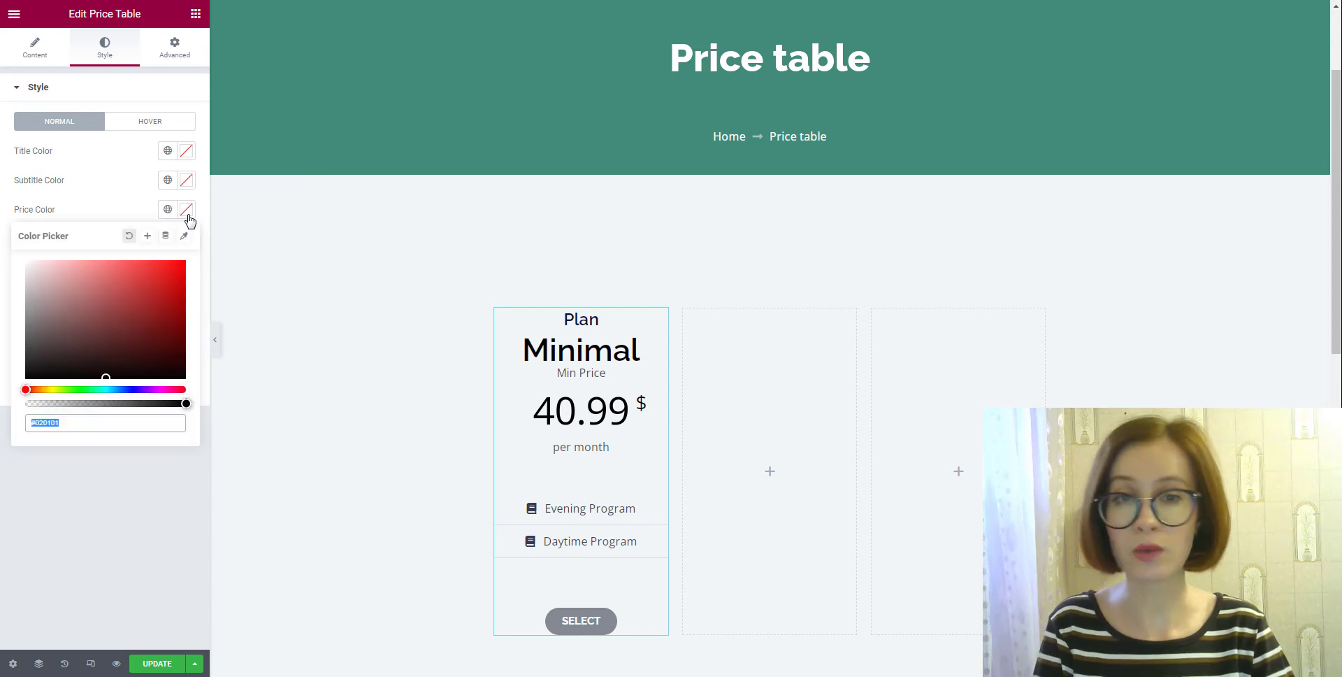
pyautogui.click(182, 267)
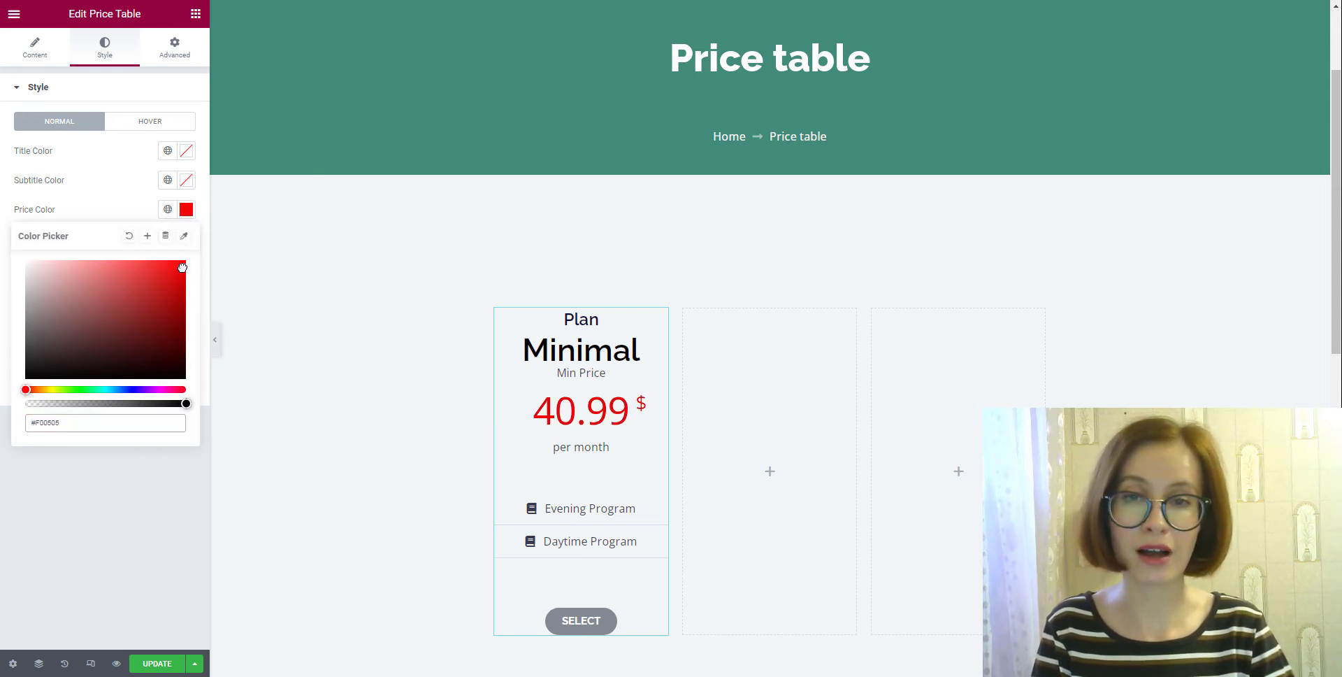
pyautogui.click(148, 235)
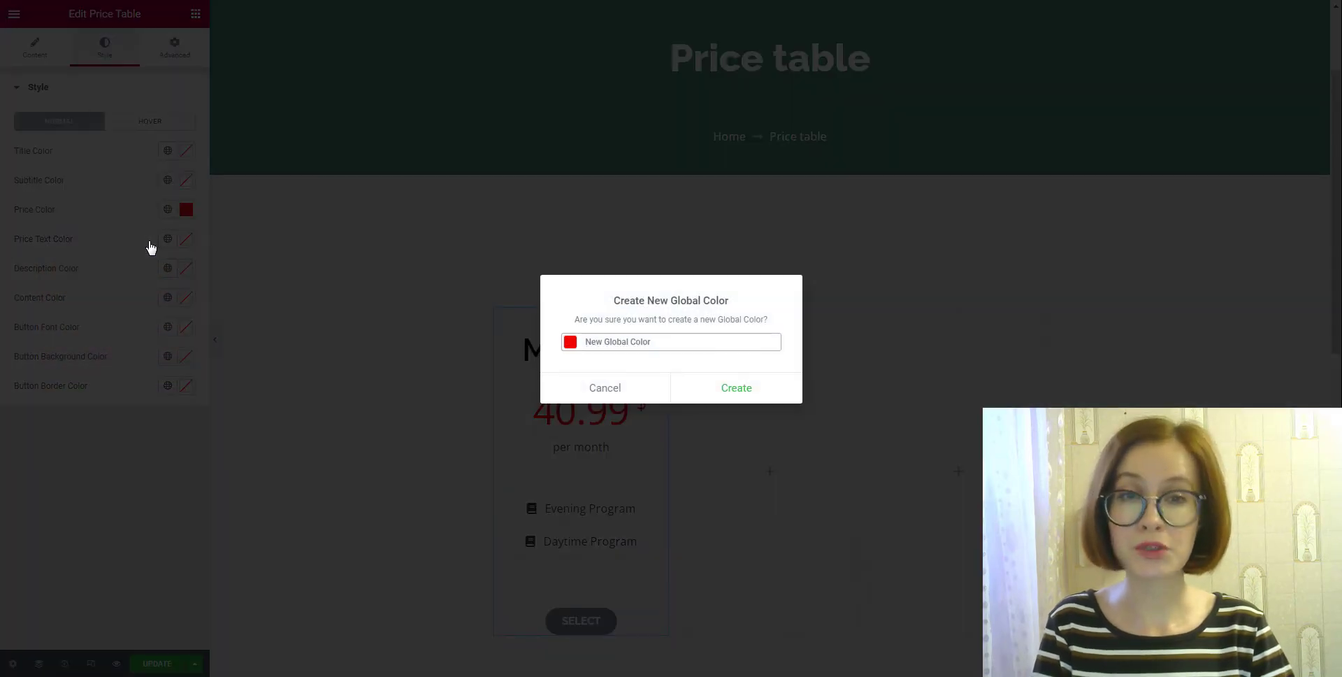
pyautogui.click(746, 393)
# Apply the global Accent color to the button background and the button border in the normal state
pyautogui.click(169, 356)
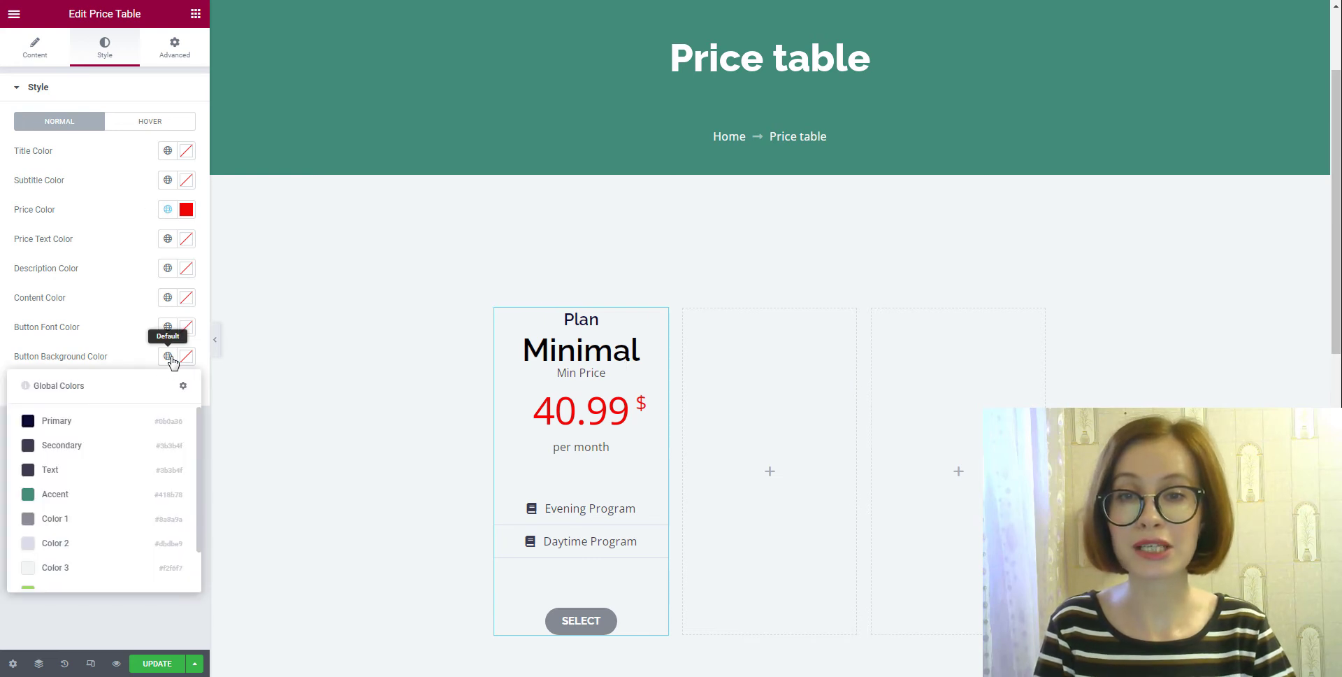
pyautogui.click(137, 494)
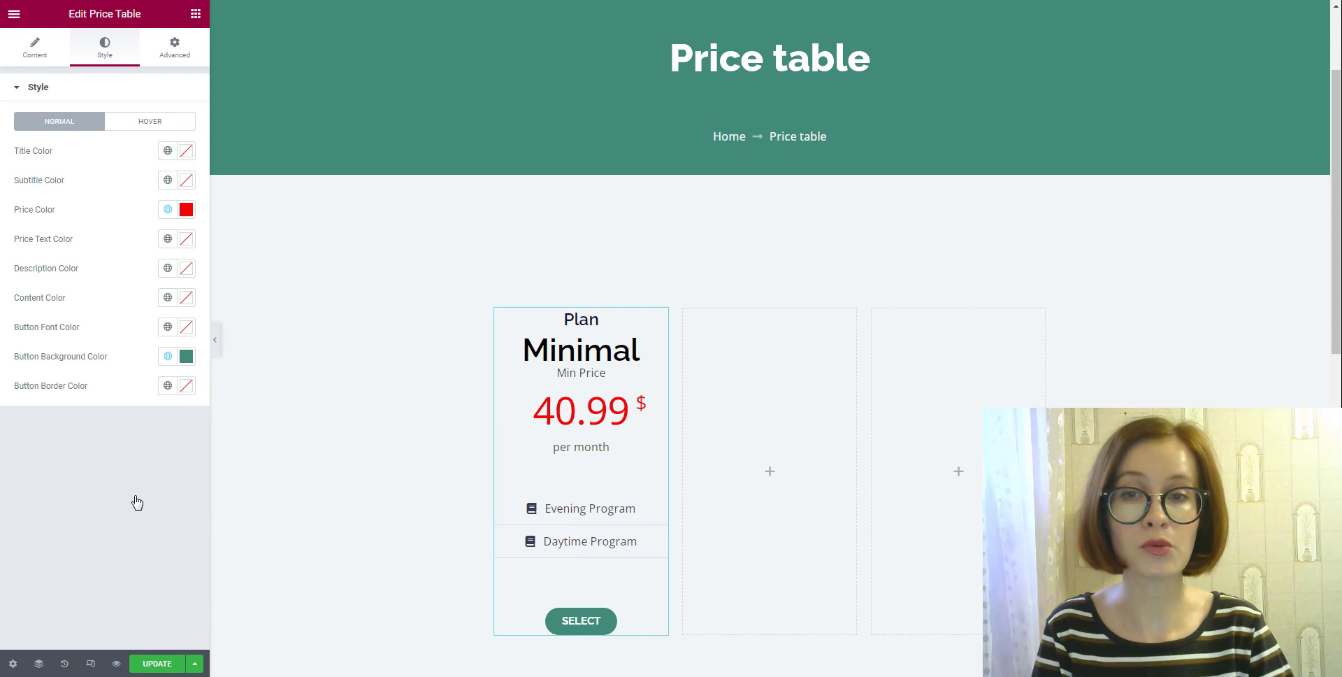
pyautogui.click(189, 388)
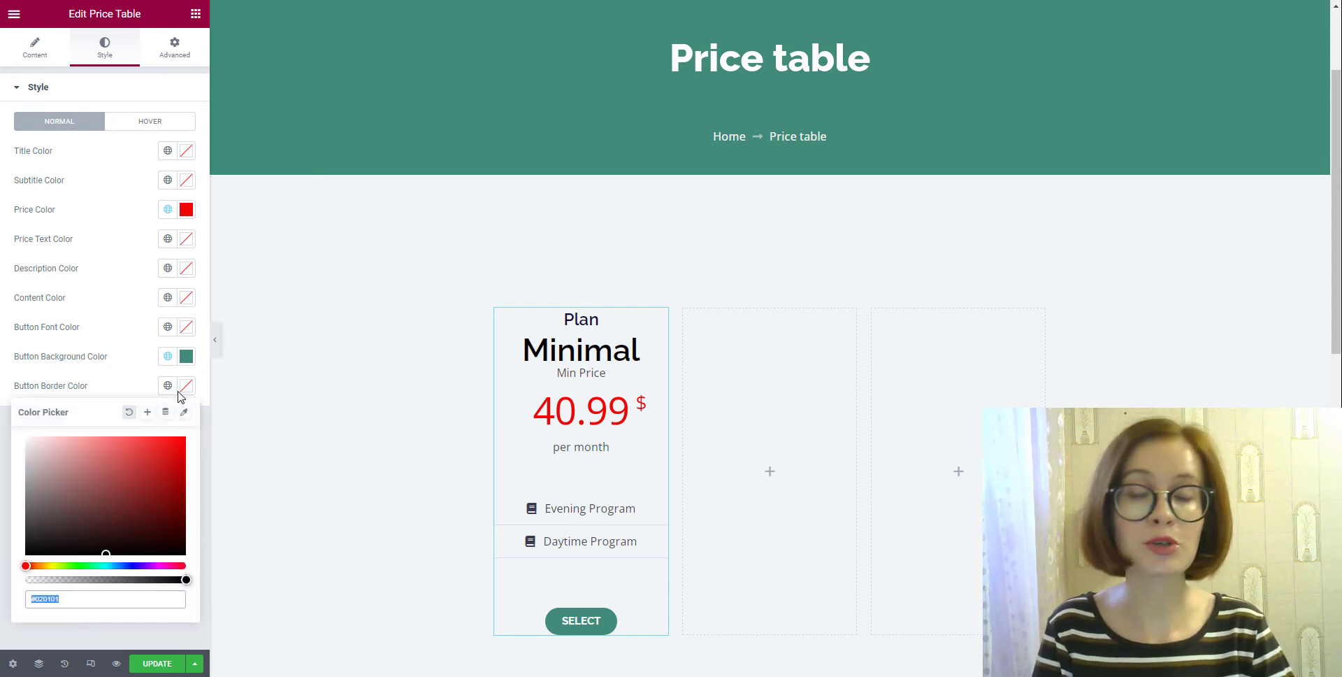
pyautogui.click(168, 386)
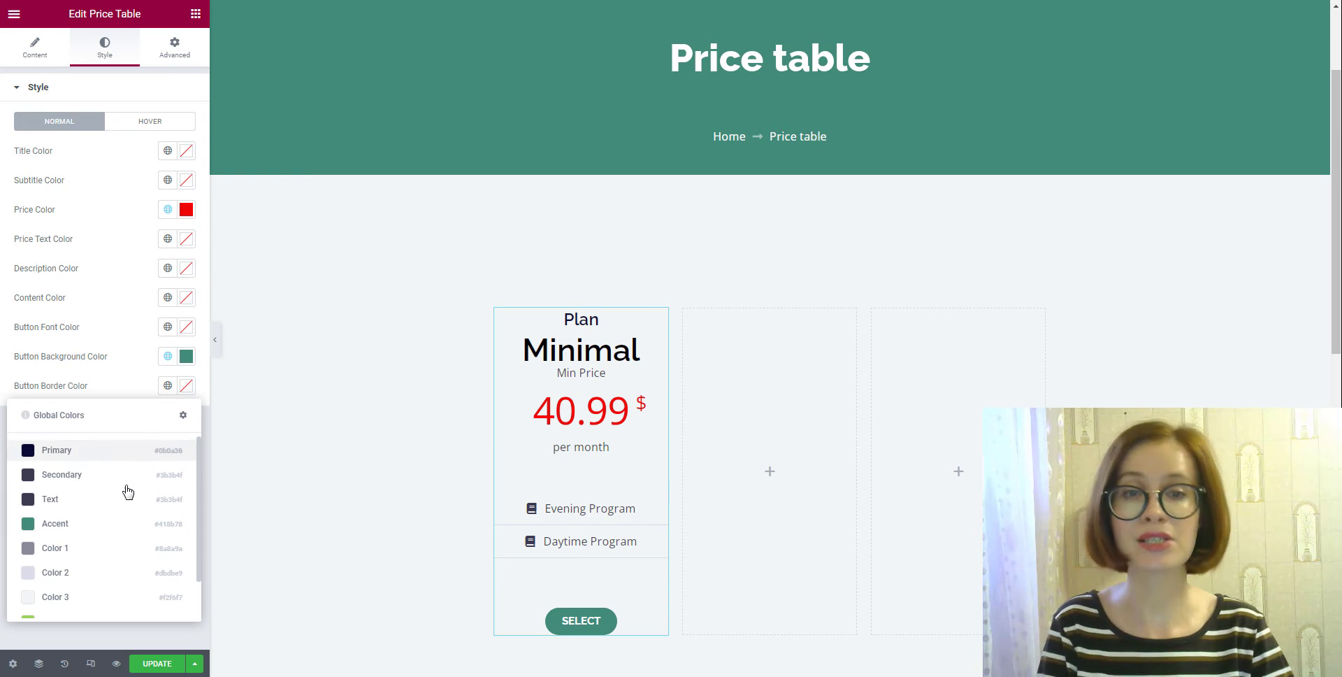
pyautogui.click(109, 525)
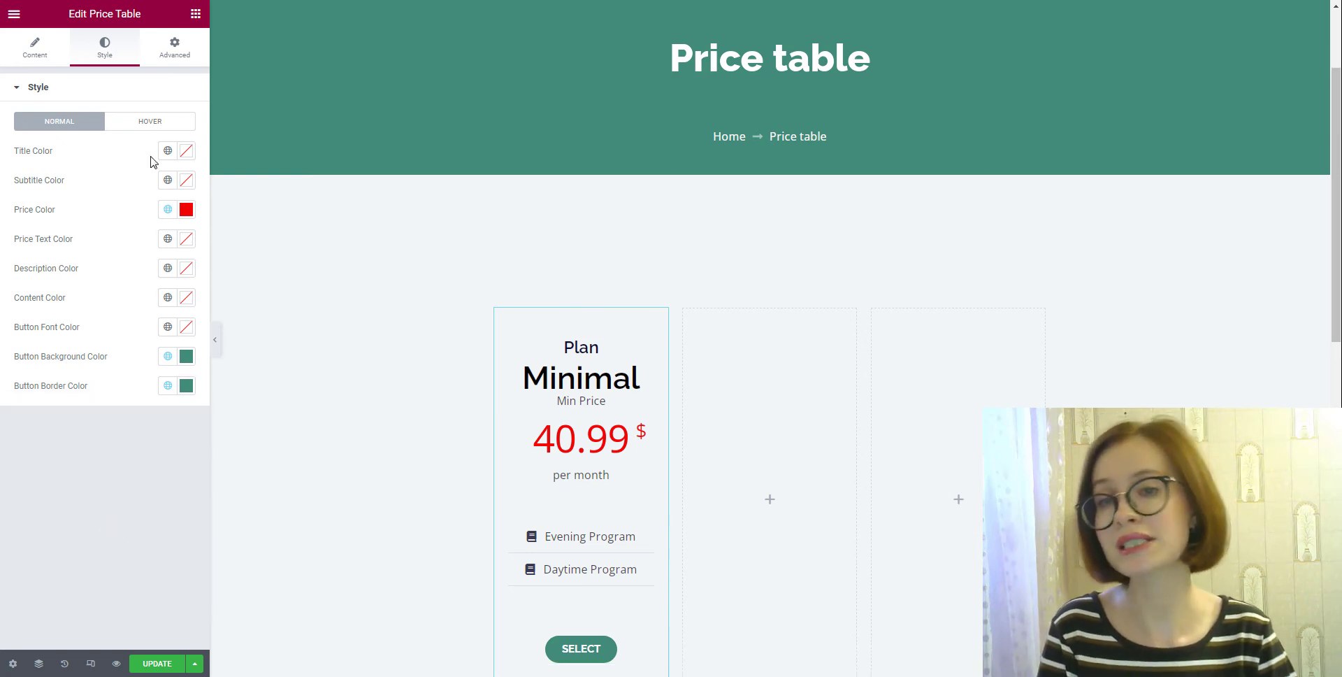
# Apply the global color Color 2 to the button background and the button border in the hover state
pyautogui.click(153, 123)
pyautogui.click(167, 358)
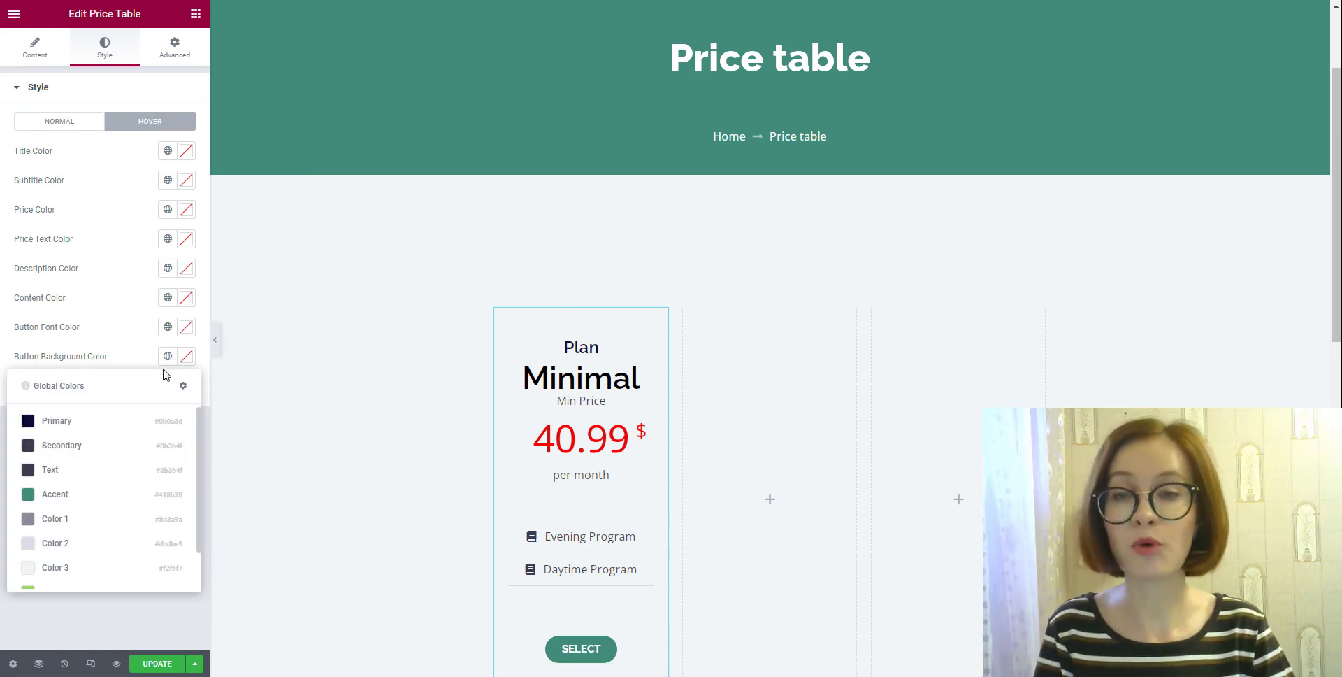
pyautogui.click(140, 543)
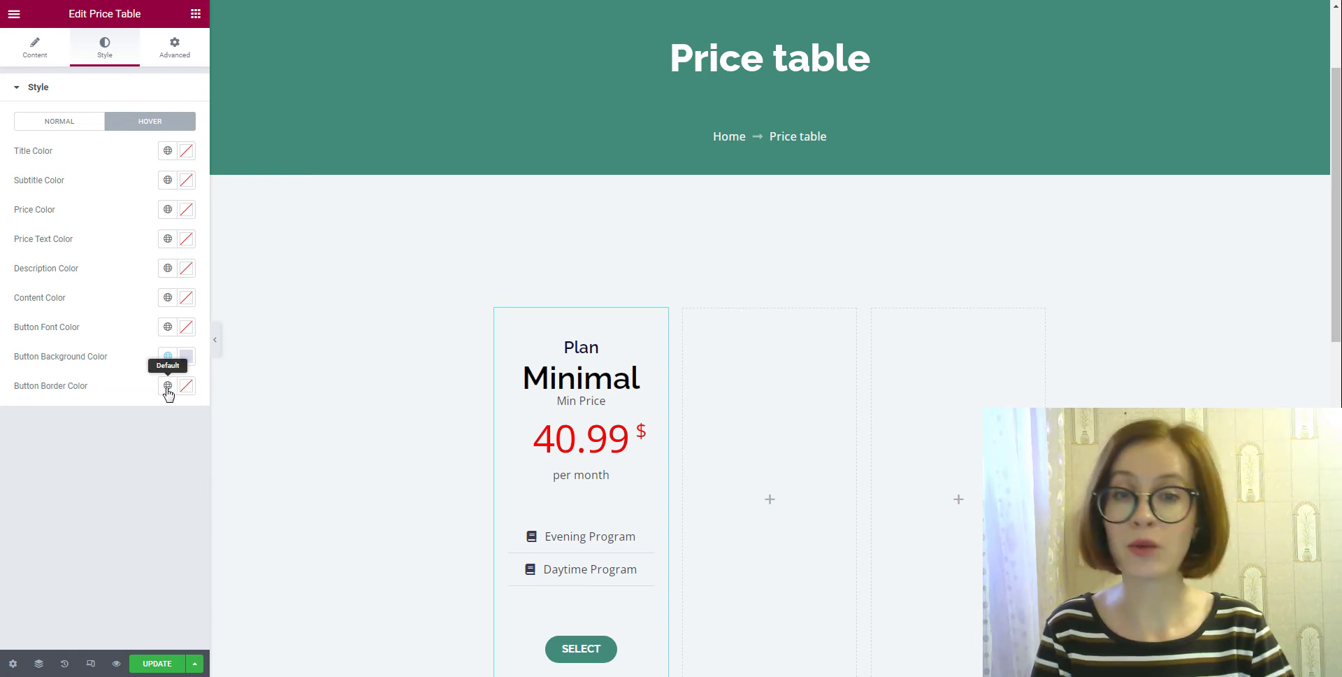
pyautogui.click(168, 385)
pyautogui.click(131, 573)
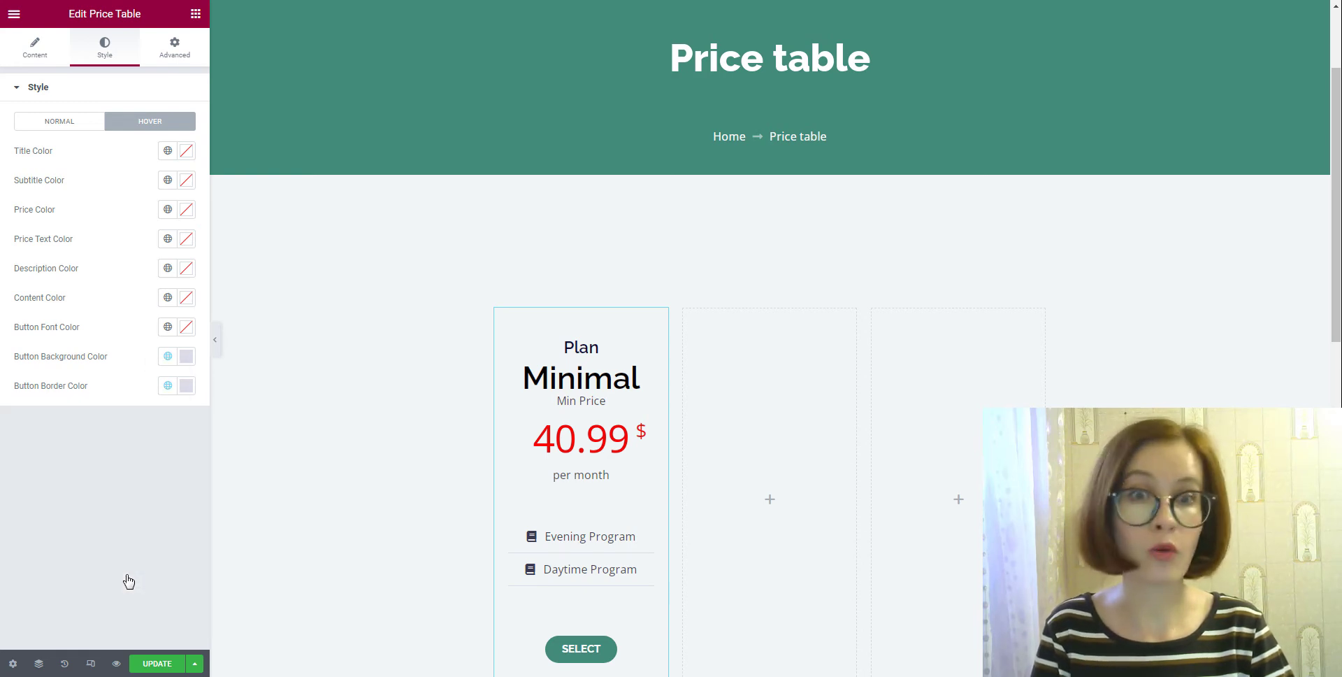
pyautogui.click(72, 129)
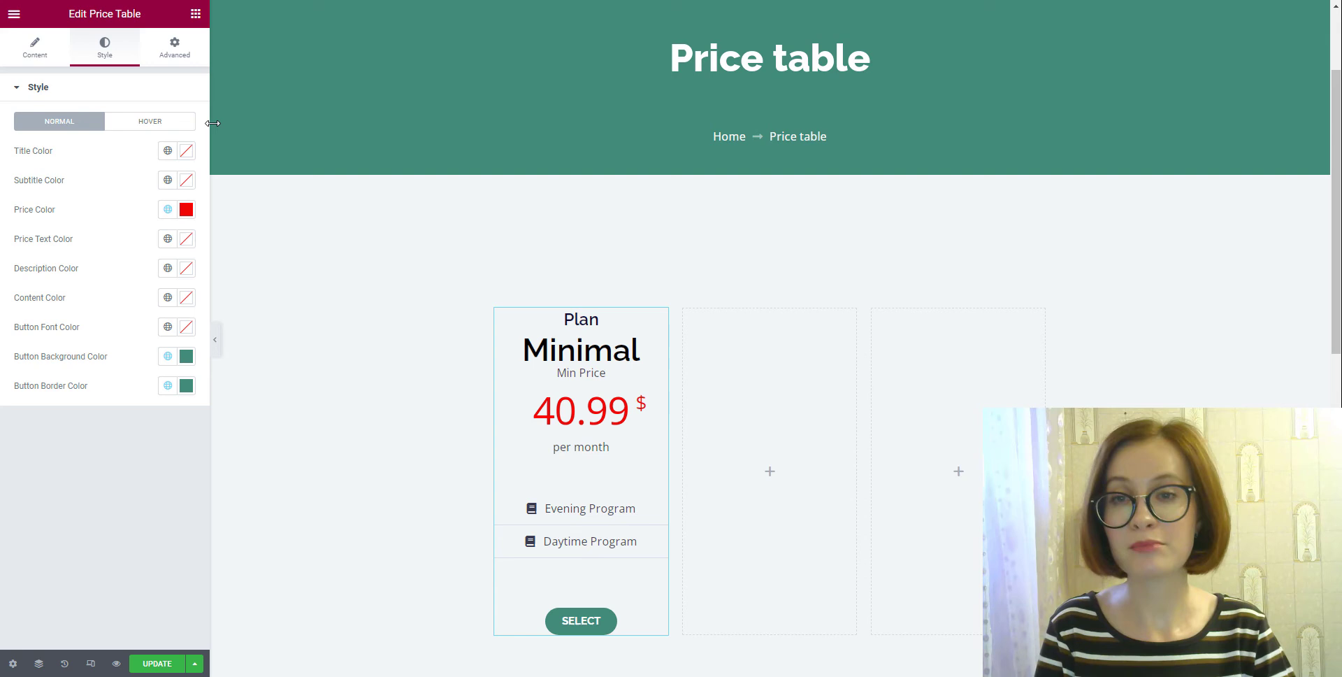
# Unlink the price table's padding values and set them to 40 top, 20 right, 40 bottom and 20 left
pyautogui.click(190, 54)
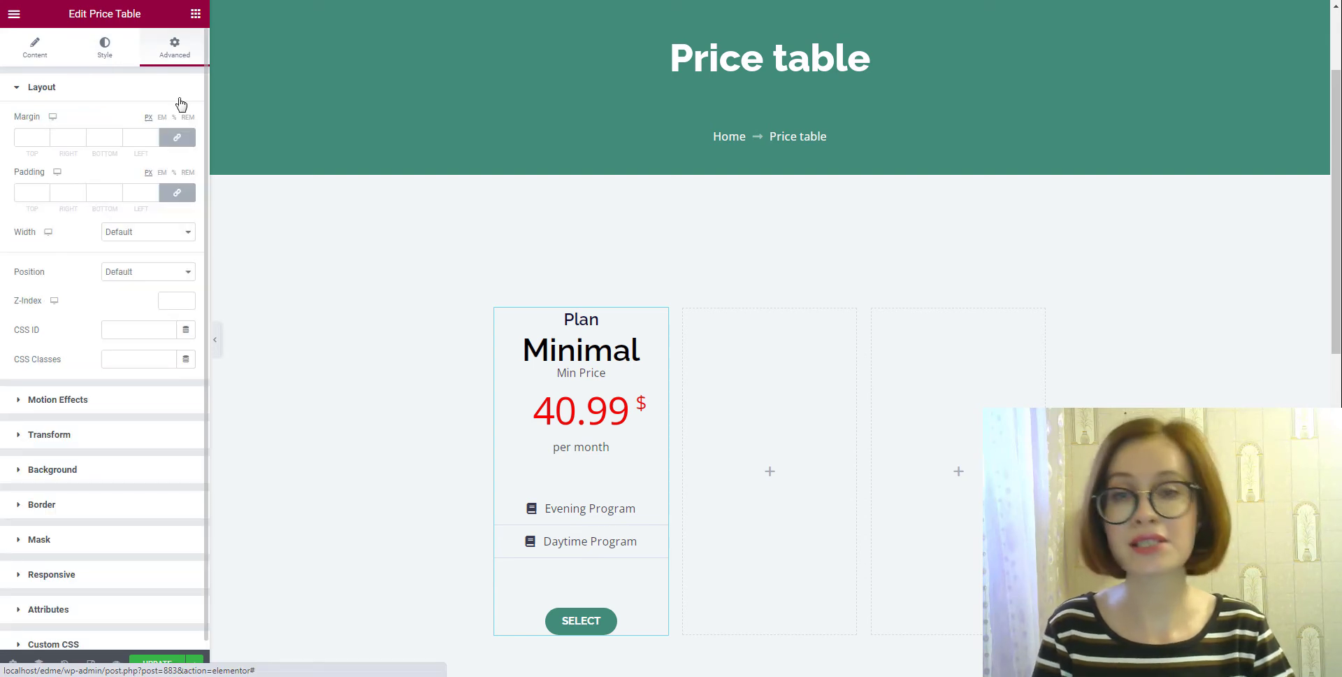
pyautogui.click(177, 192)
pyautogui.click(27, 193)
pyautogui.write('40')
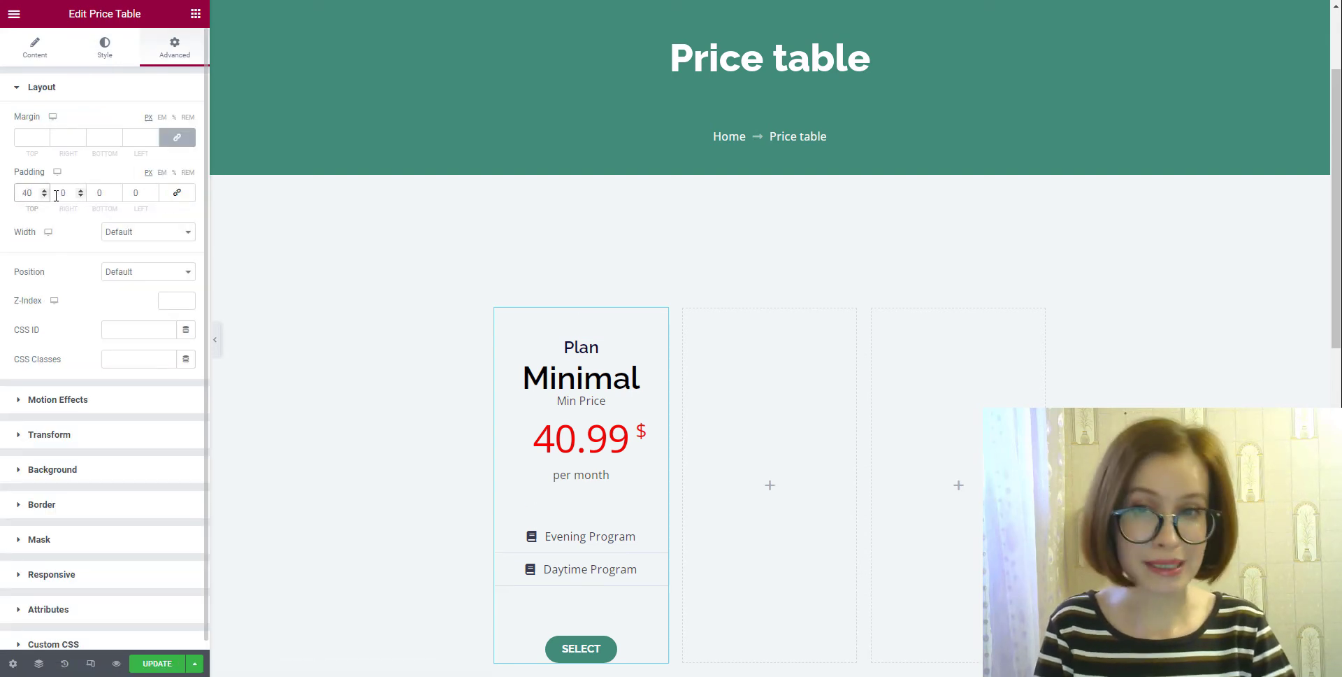
pyautogui.press('Tab')
pyautogui.write('20')
pyautogui.press('Tab')
pyautogui.write('40')
pyautogui.press('Tab')
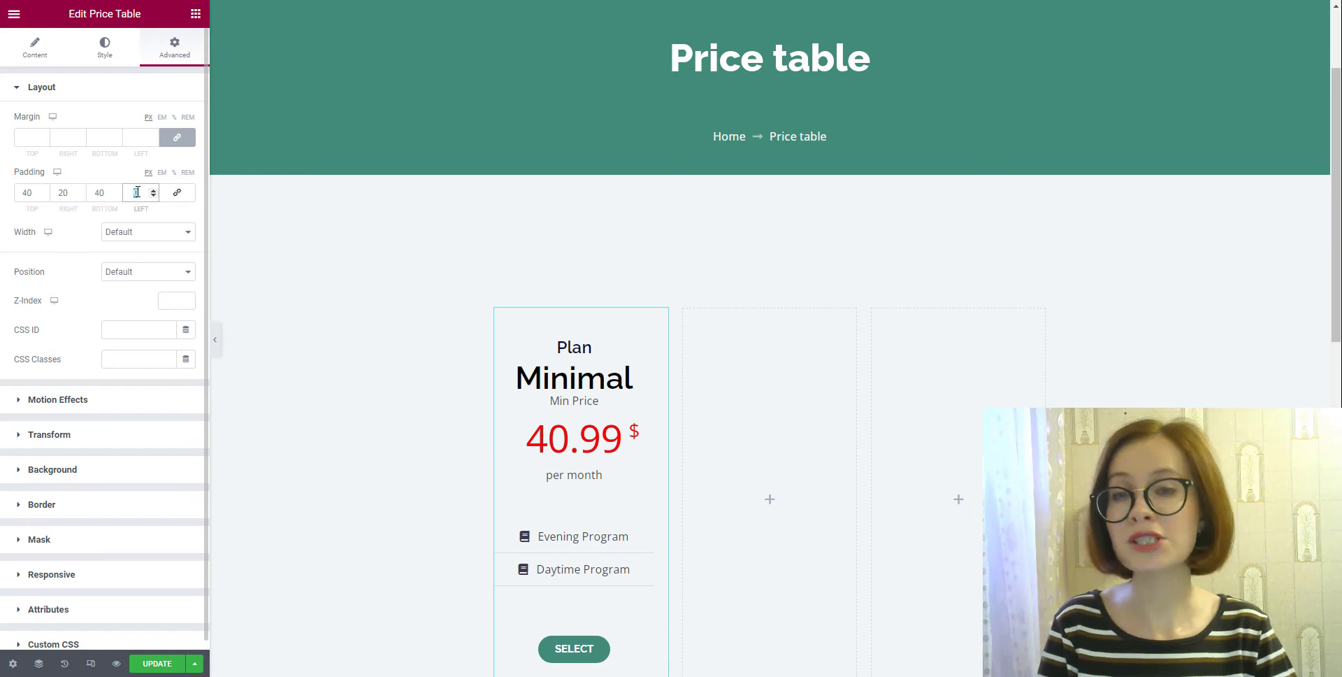
pyautogui.write('20')
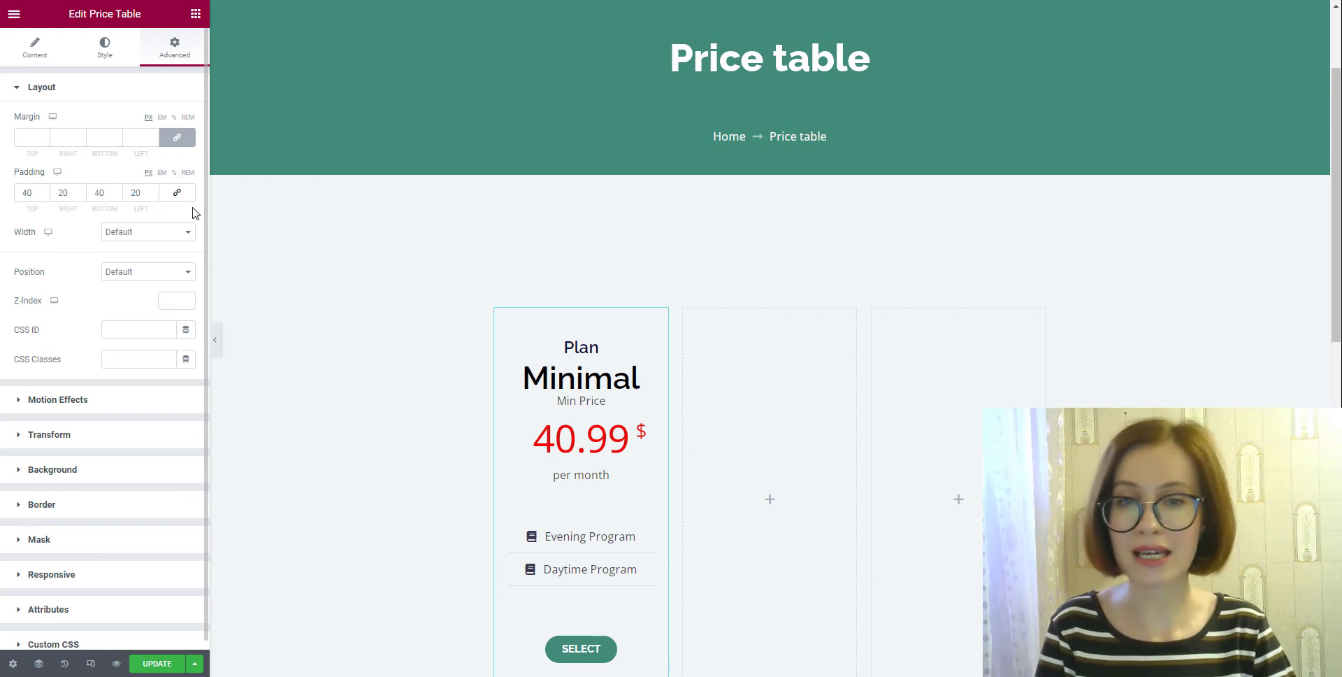
# Copy the finished Minimal price table and paste it into the empty middle column
pyautogui.scroll(-2, 546, 374)
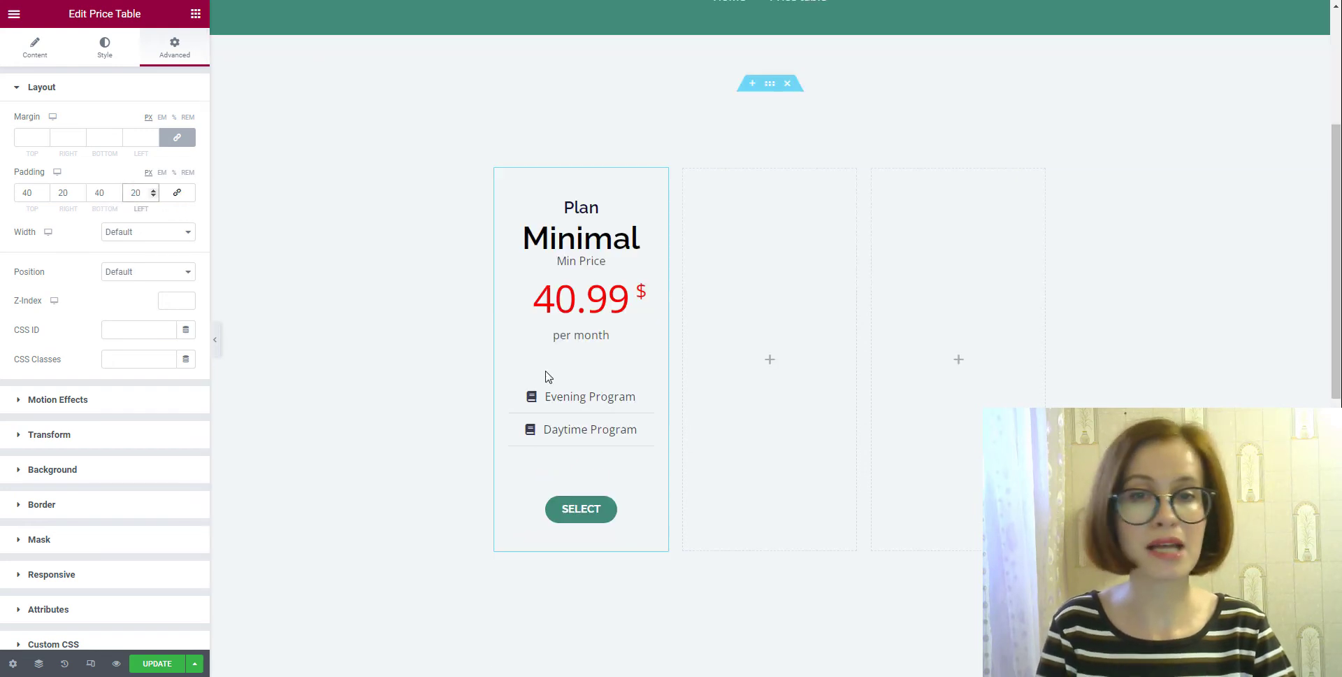
pyautogui.rightClick(608, 368)
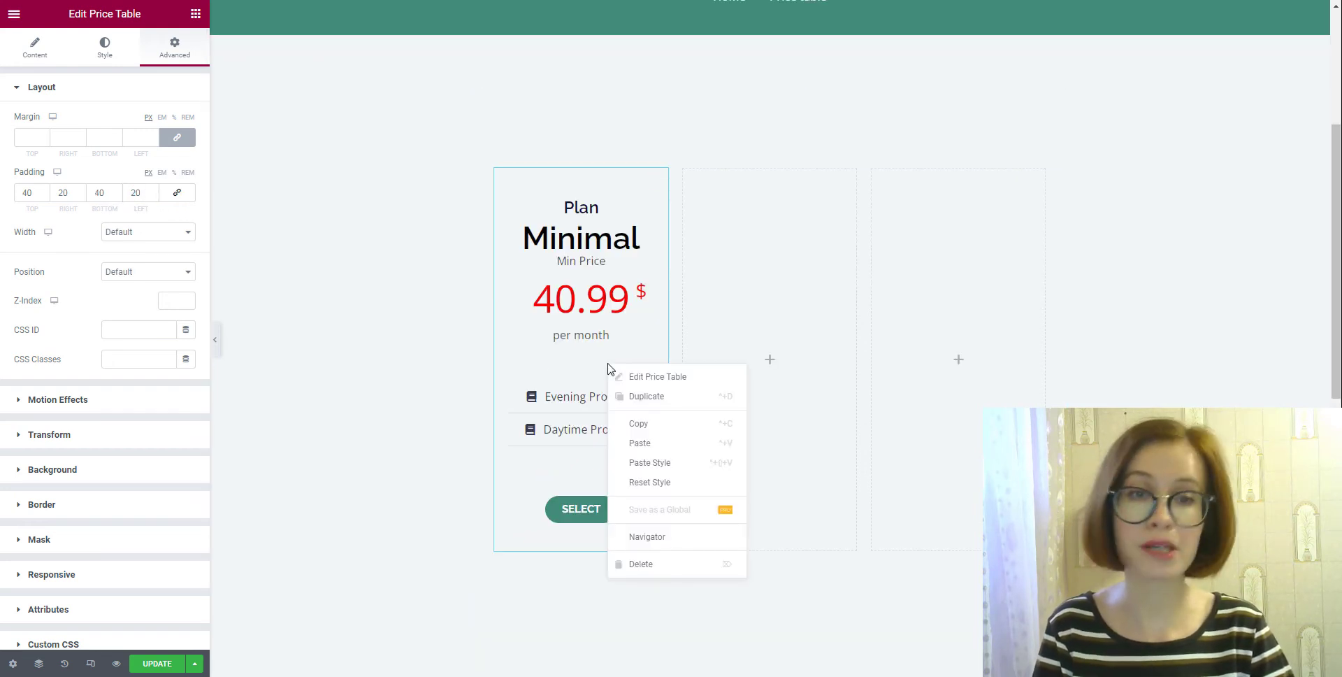
pyautogui.click(650, 434)
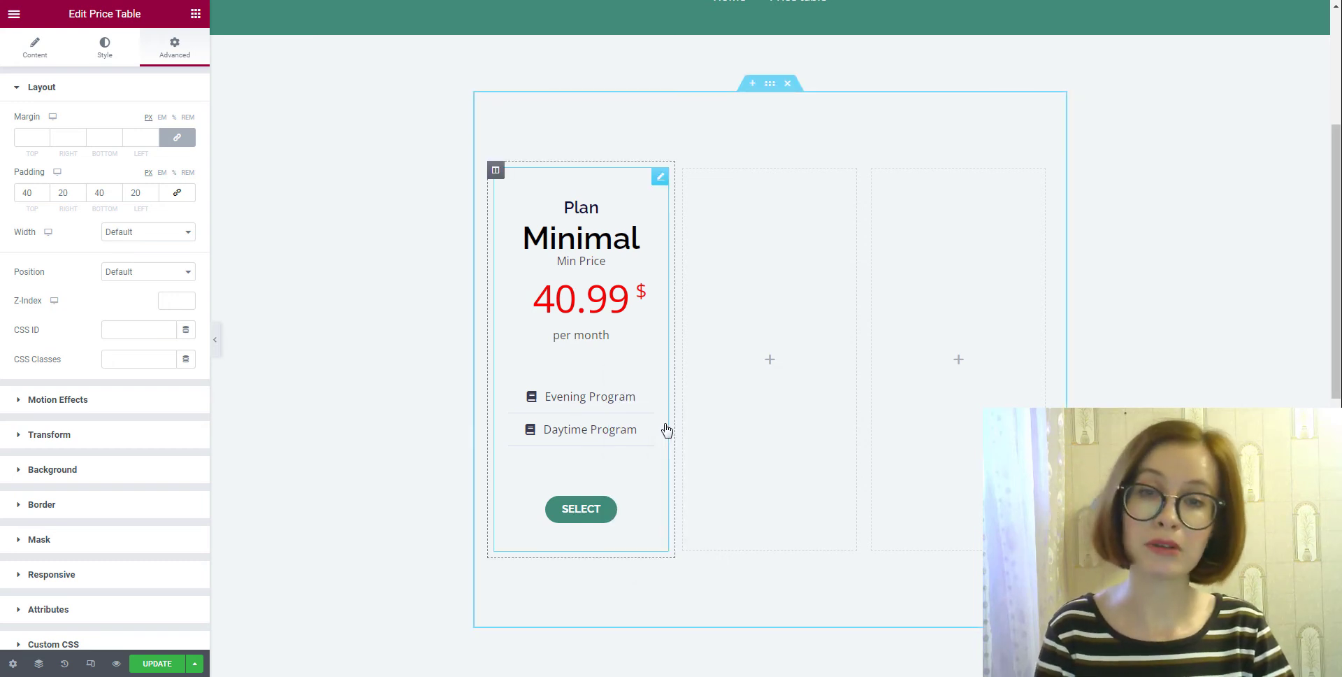
pyautogui.rightClick(777, 392)
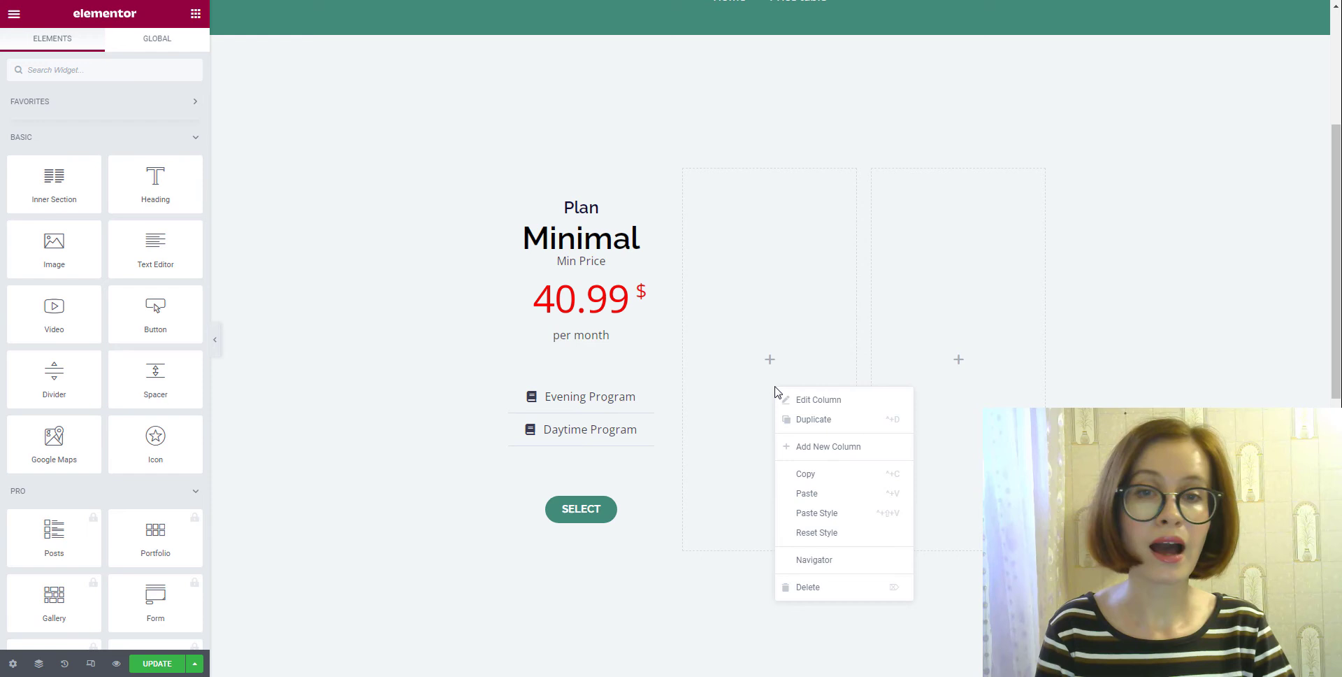
pyautogui.click(819, 500)
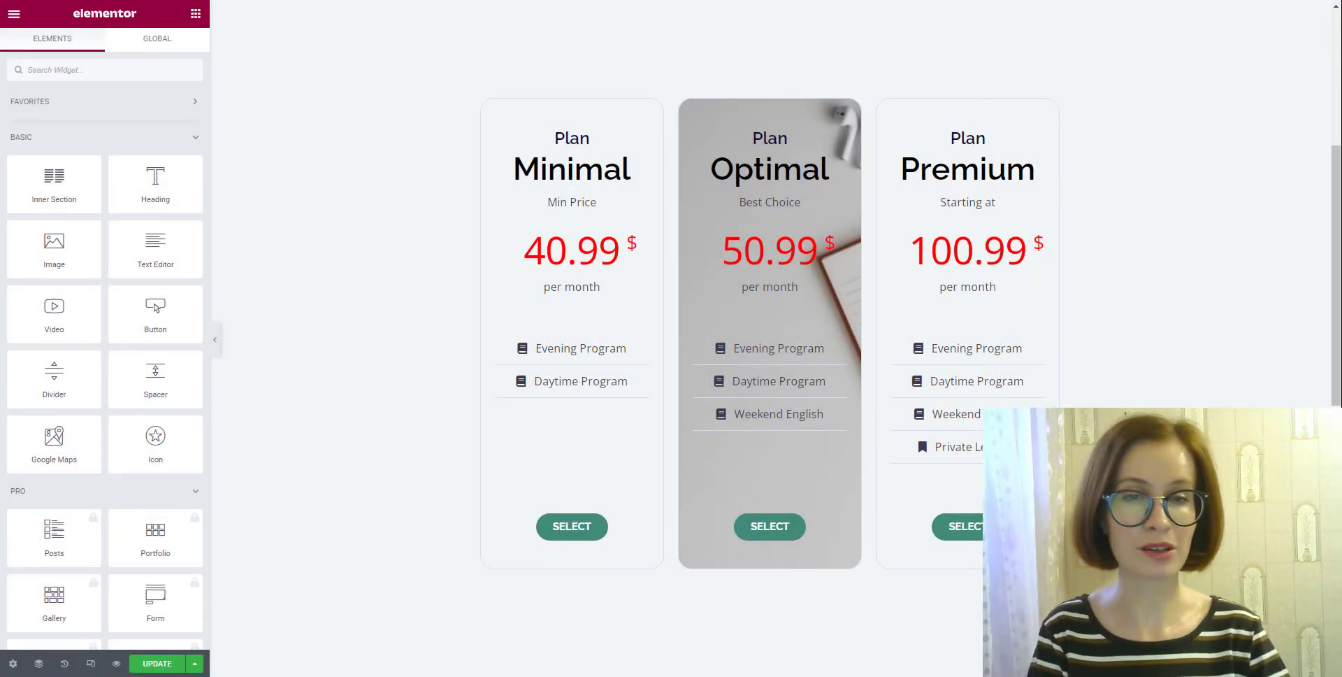
# Preview the page's changes and examine the three pricing plans on the front end
pyautogui.click(116, 663)
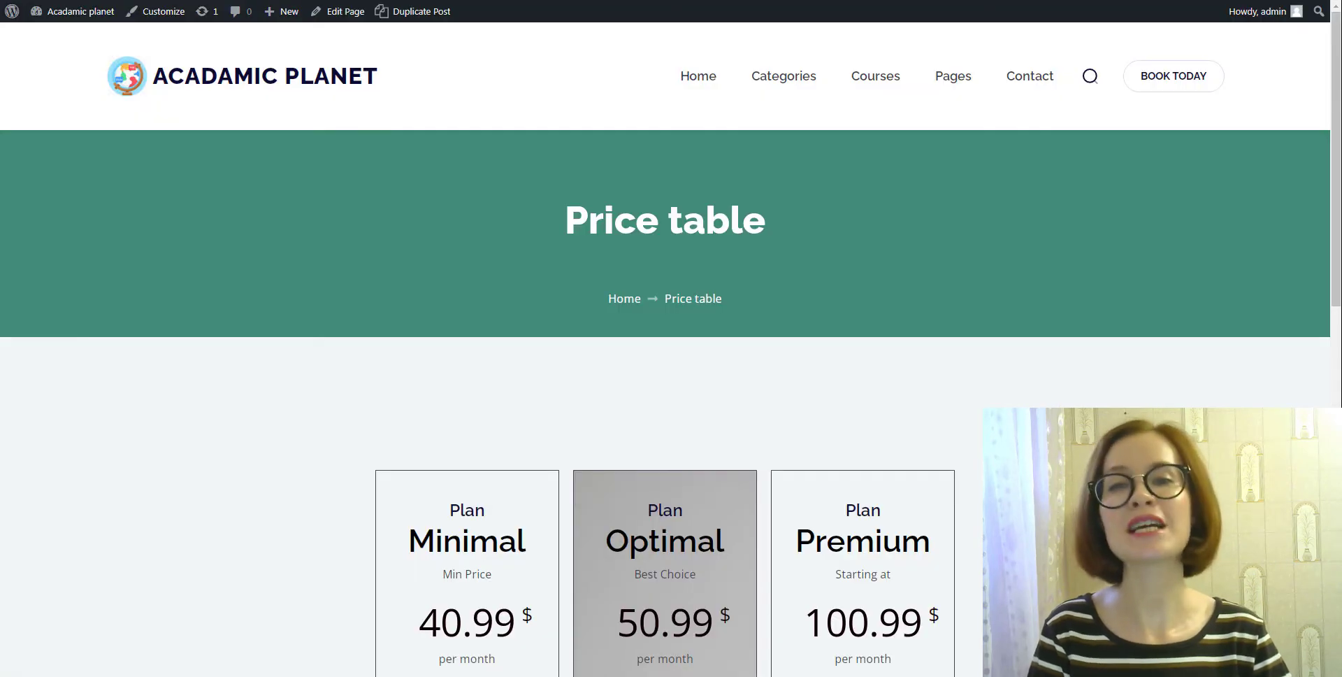
pyautogui.scroll(-4, 665, 350)
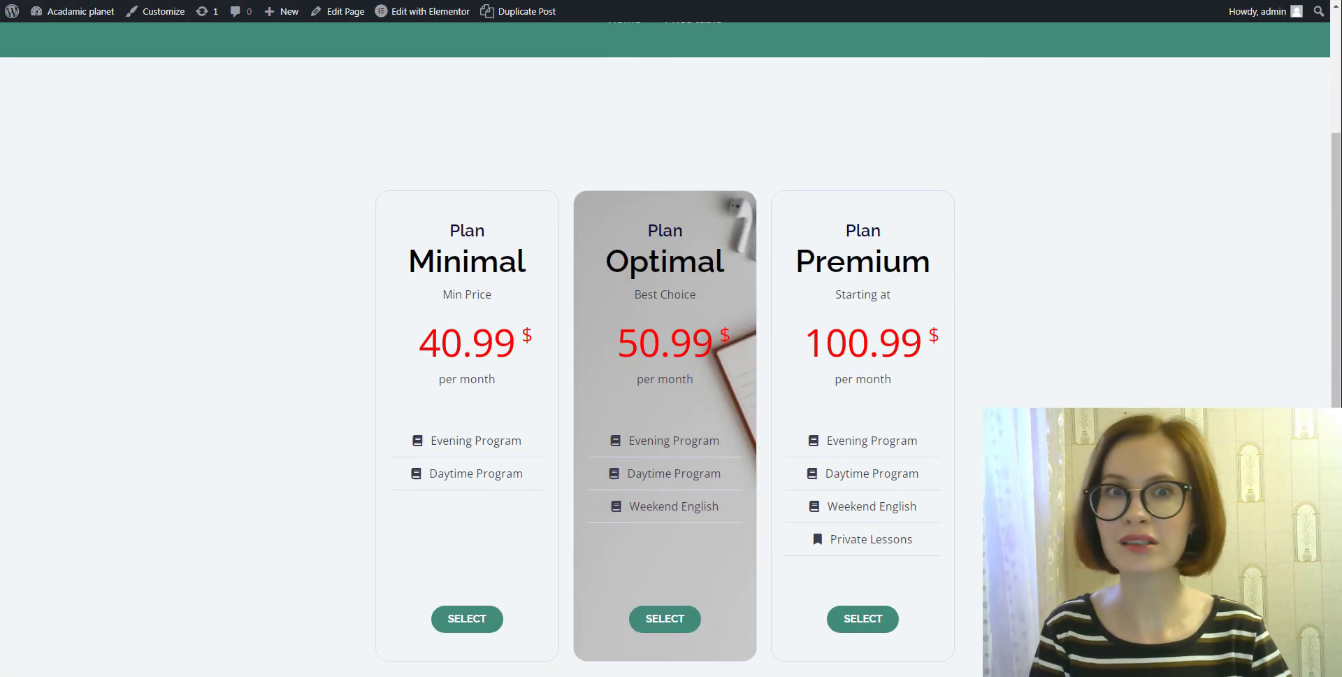
# Open the advanced Background settings of the Optimal price table for editing
pyautogui.scroll(-1, 665, 350)
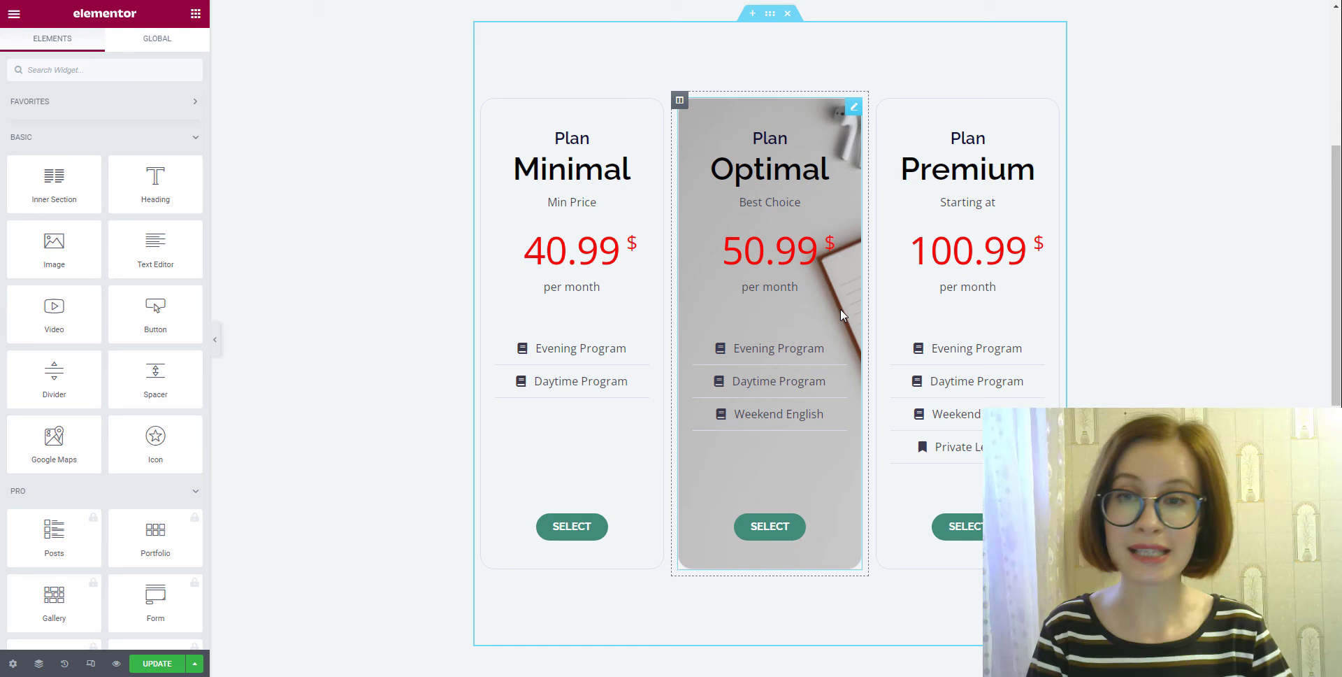
pyautogui.click(840, 312)
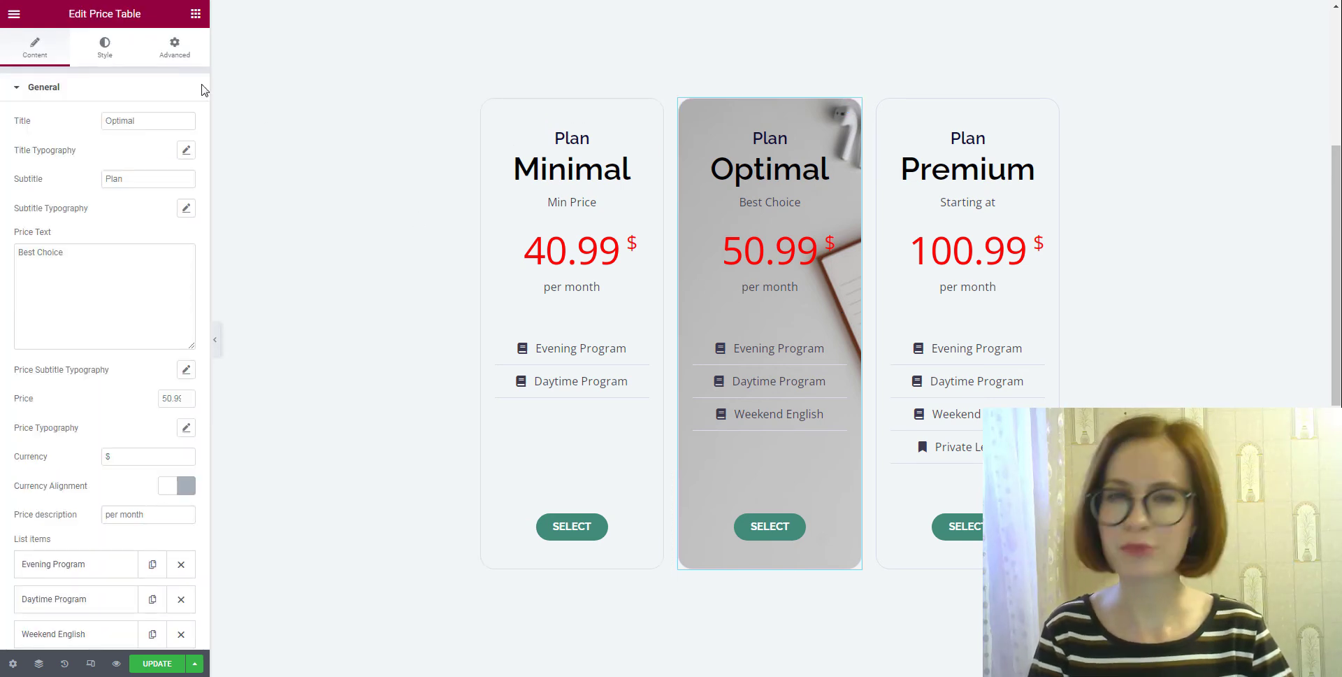
pyautogui.click(175, 49)
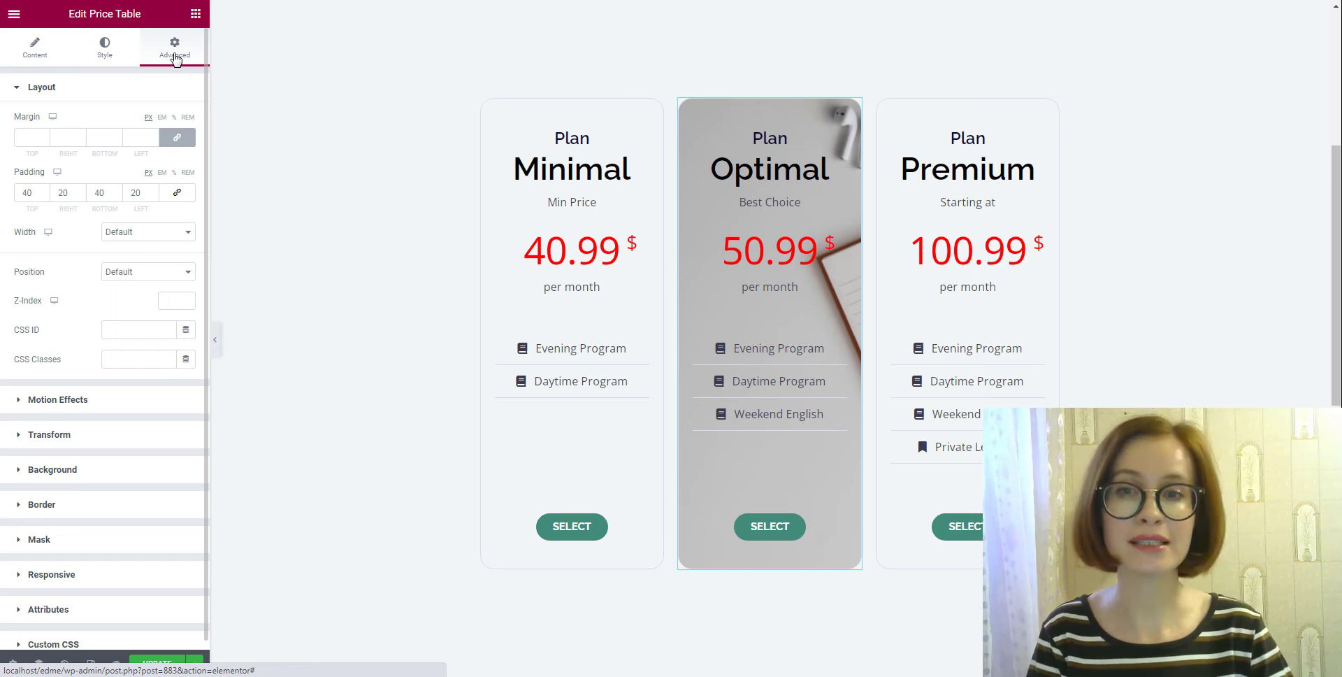
pyautogui.click(102, 475)
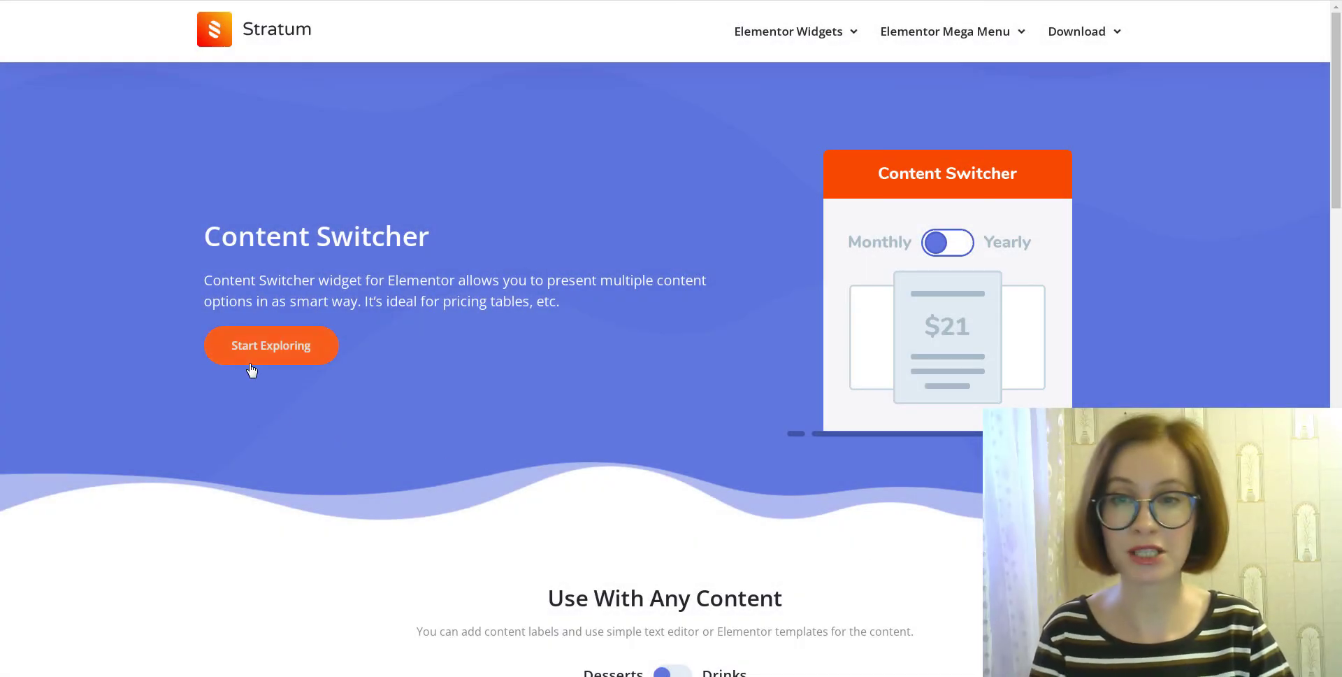
# Find the pricing table example on the Stratum Content Switcher demo page and switch it between the Monthly and Yearly plans
pyautogui.scroll(-2, 252, 363)
pyautogui.scroll(-5, 252, 369)
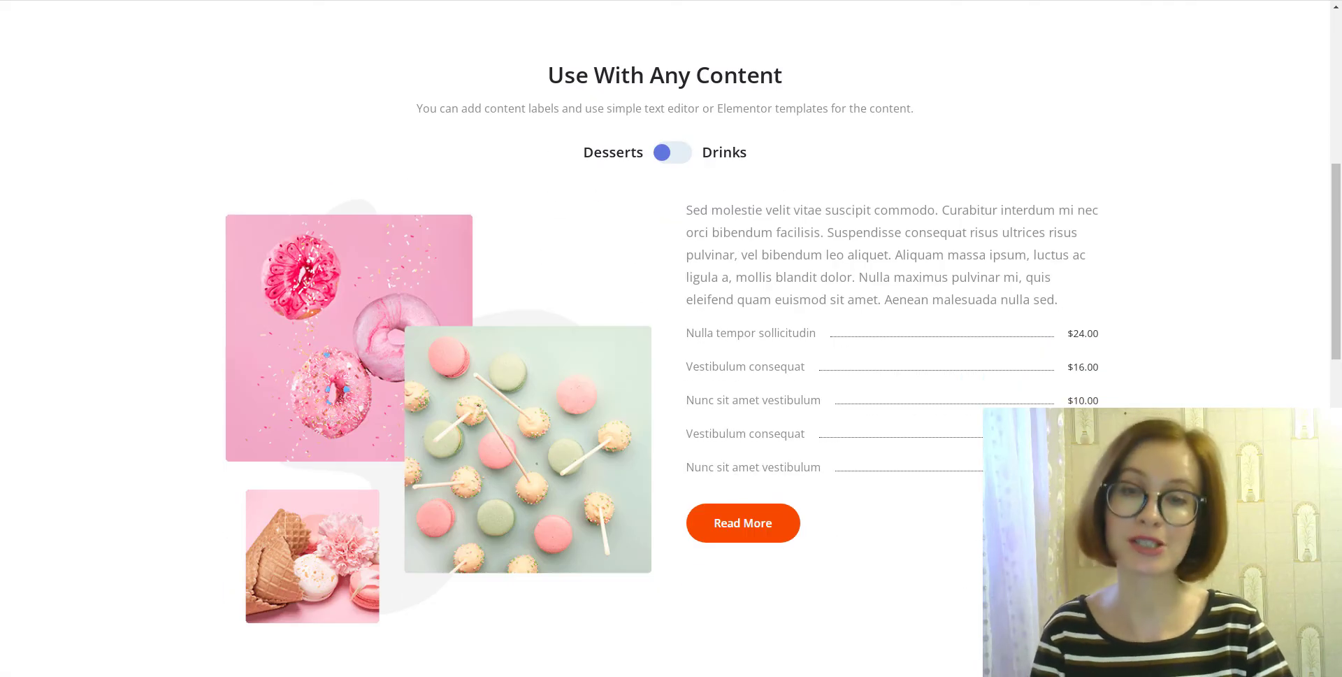
pyautogui.scroll(-1, 961, 581)
pyautogui.scroll(-8, 671, 336)
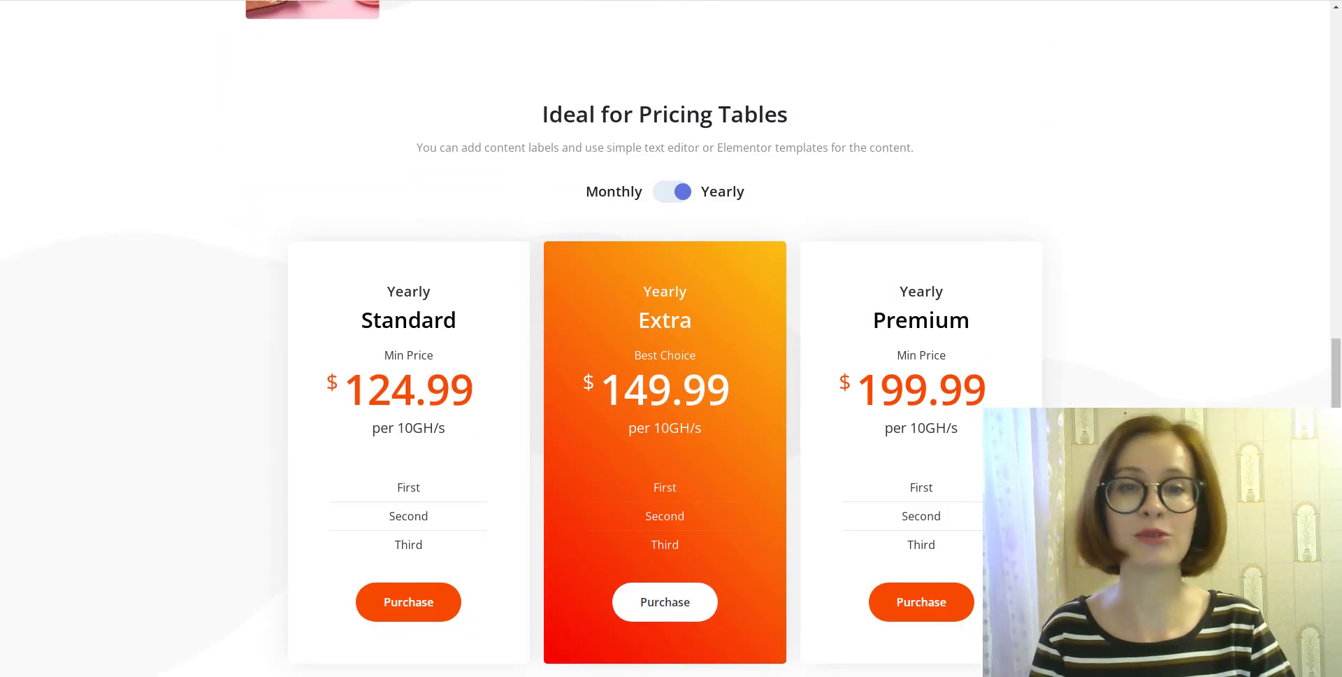
pyautogui.scroll(-1, 671, 335)
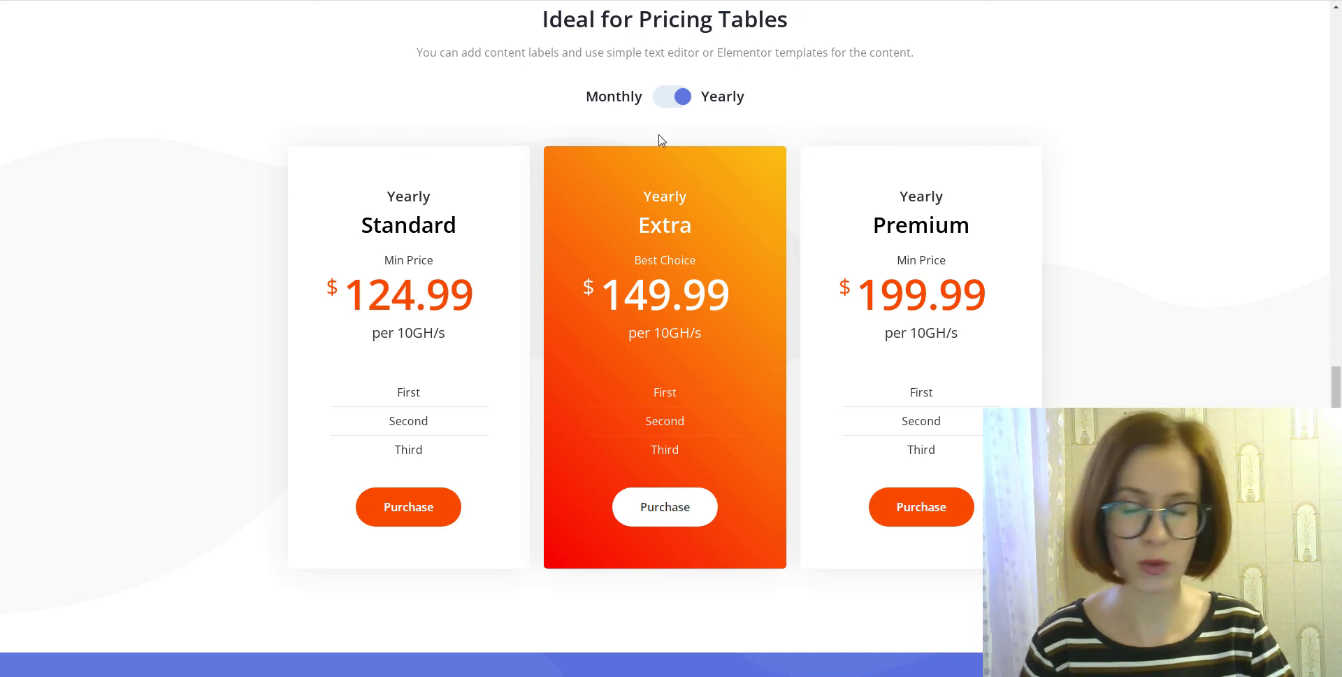
pyautogui.click(658, 104)
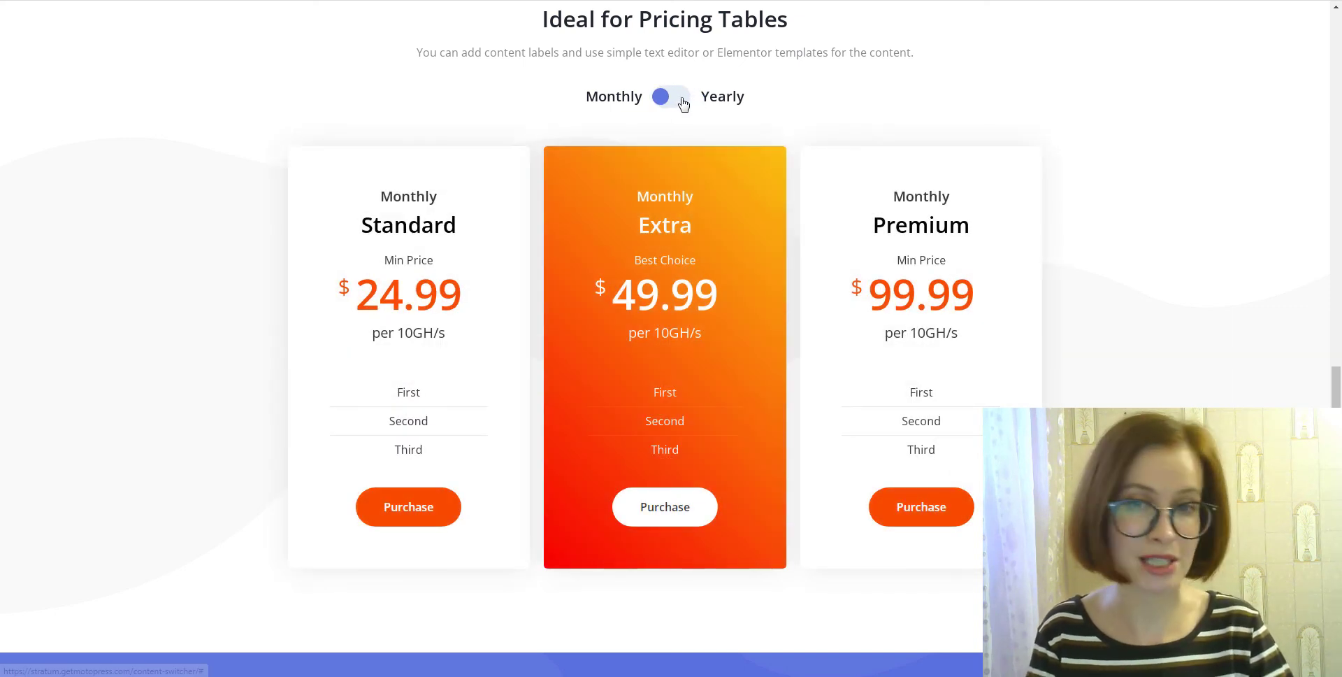
pyautogui.click(682, 103)
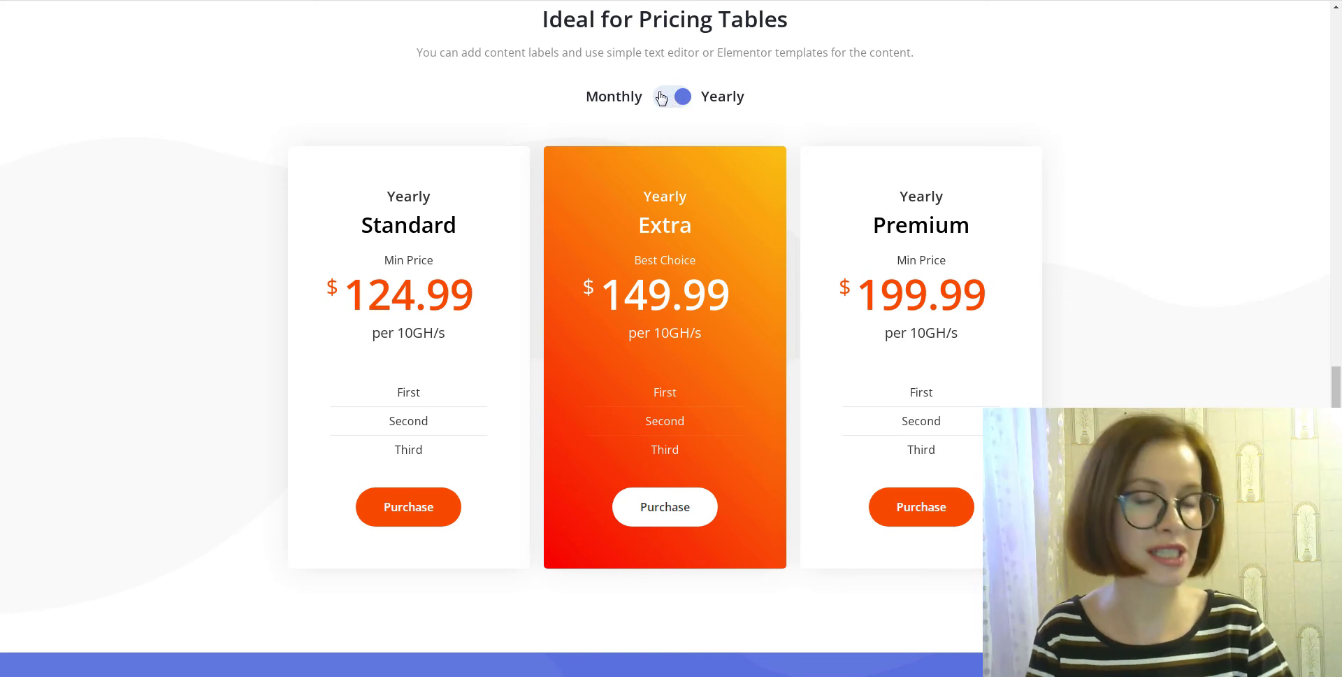
pyautogui.click(661, 97)
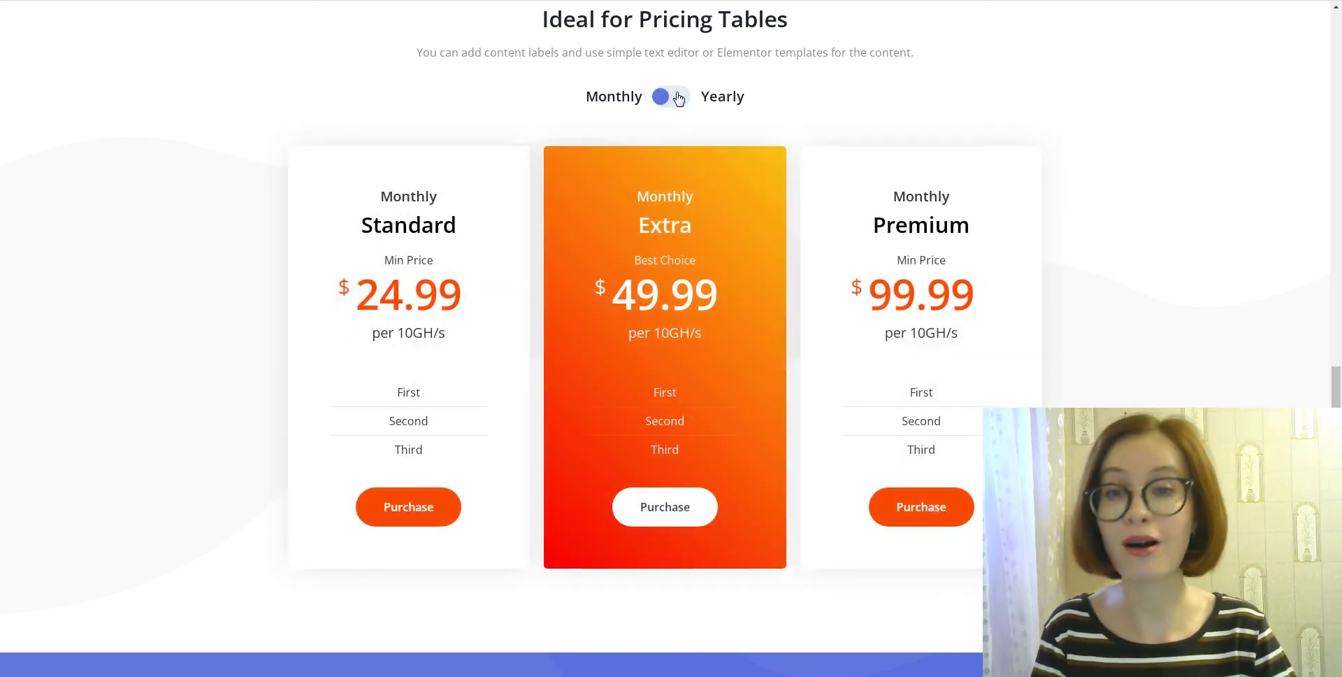
pyautogui.click(683, 98)
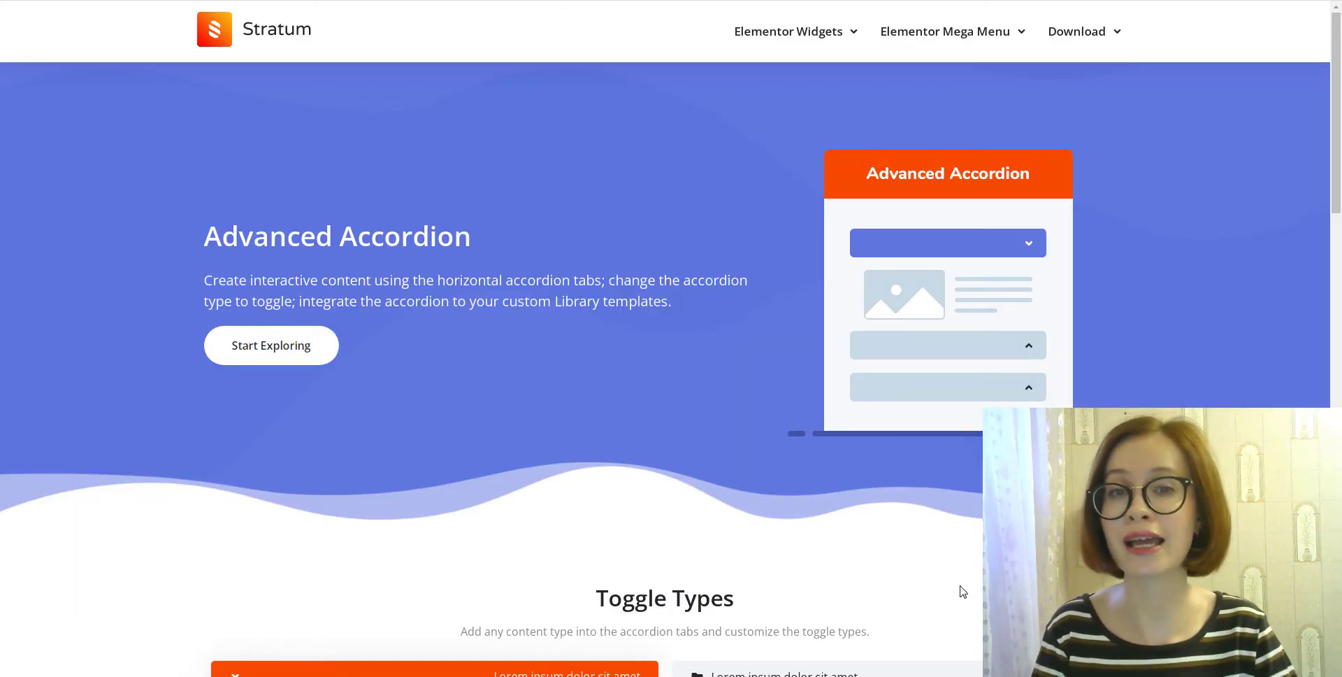
# Explore the Advanced Accordion demo, expanding the second and third items of the grey accordion and examining the content-rich accordions
pyautogui.click(306, 353)
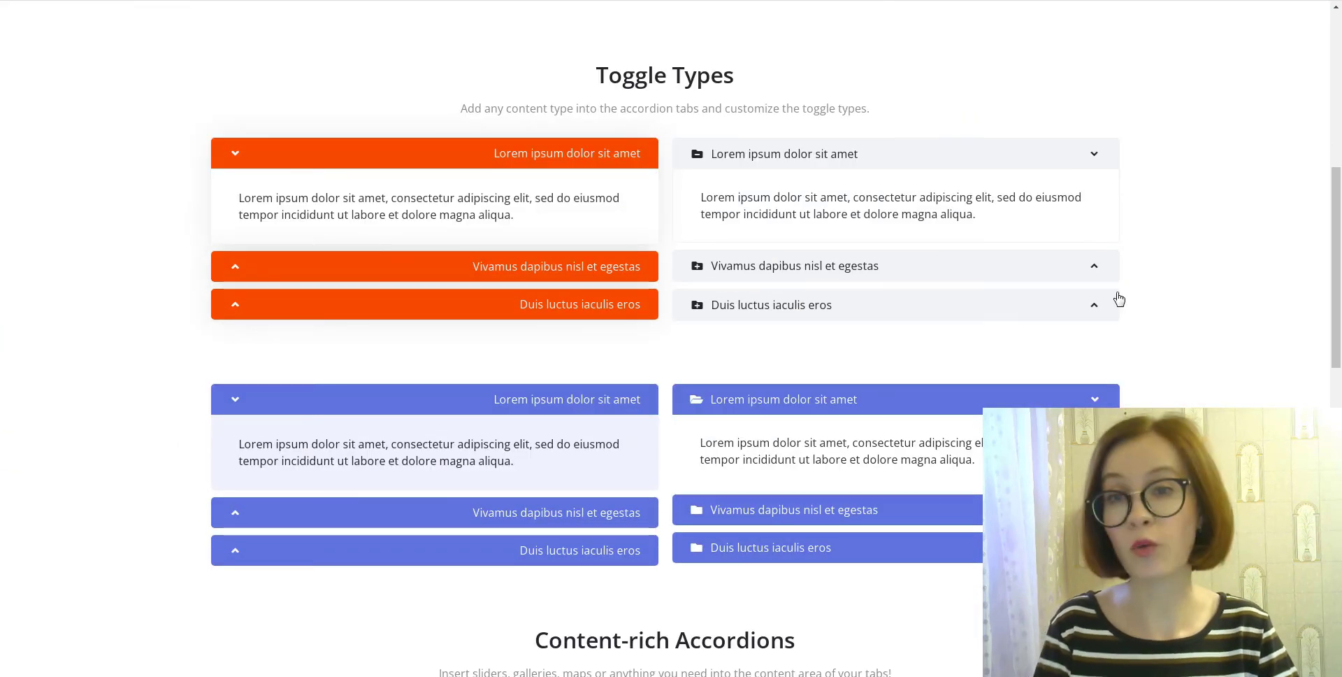
pyautogui.click(1097, 272)
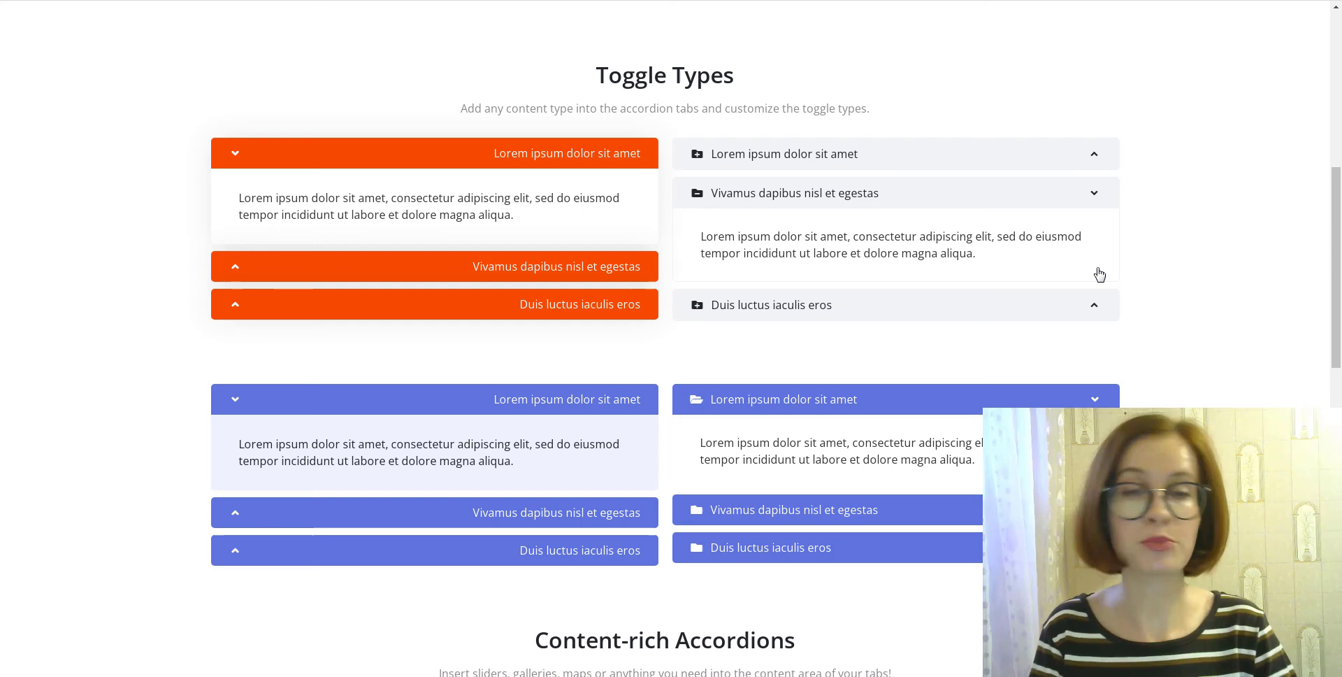
pyautogui.click(1109, 313)
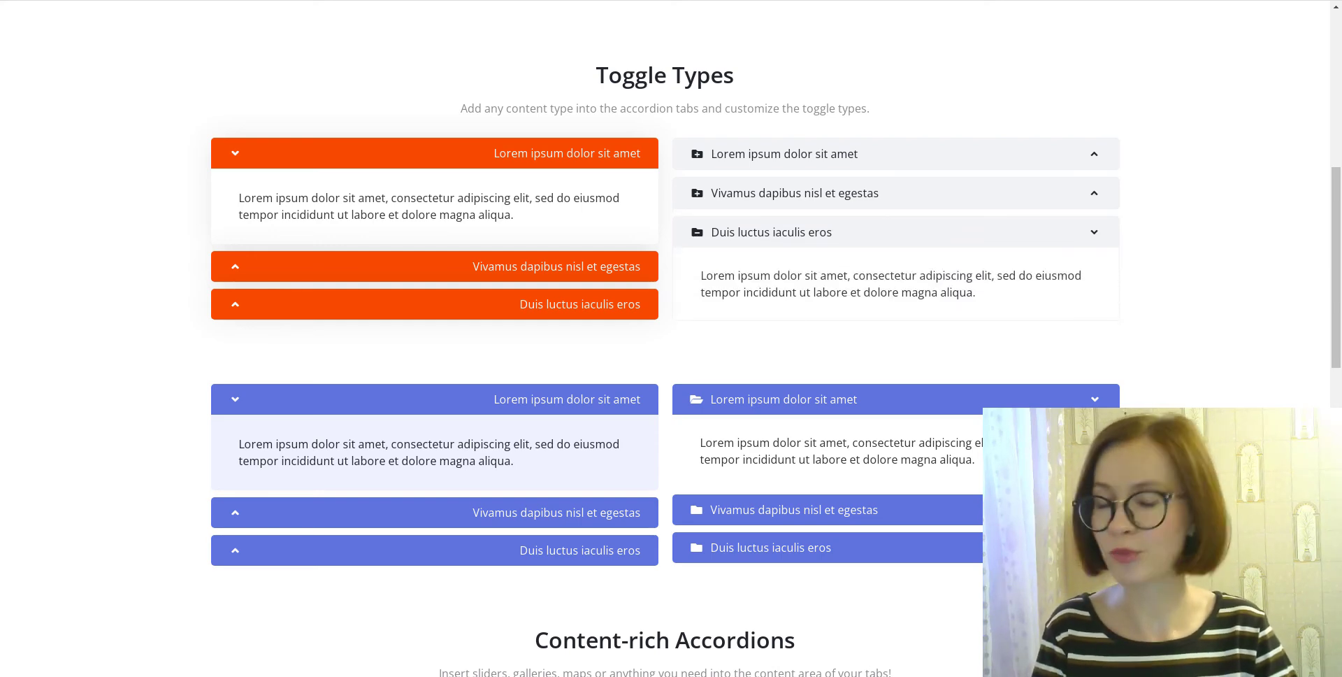
pyautogui.scroll(-4, 665, 350)
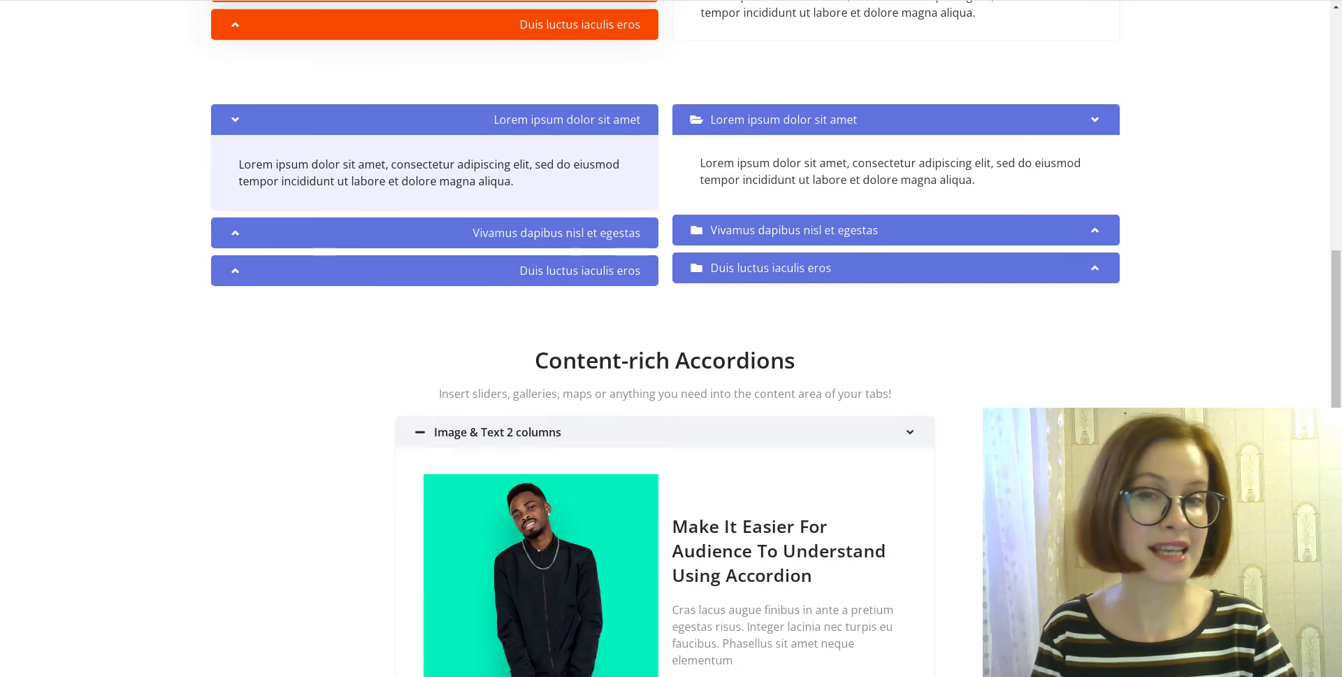
pyautogui.scroll(-3, 664, 350)
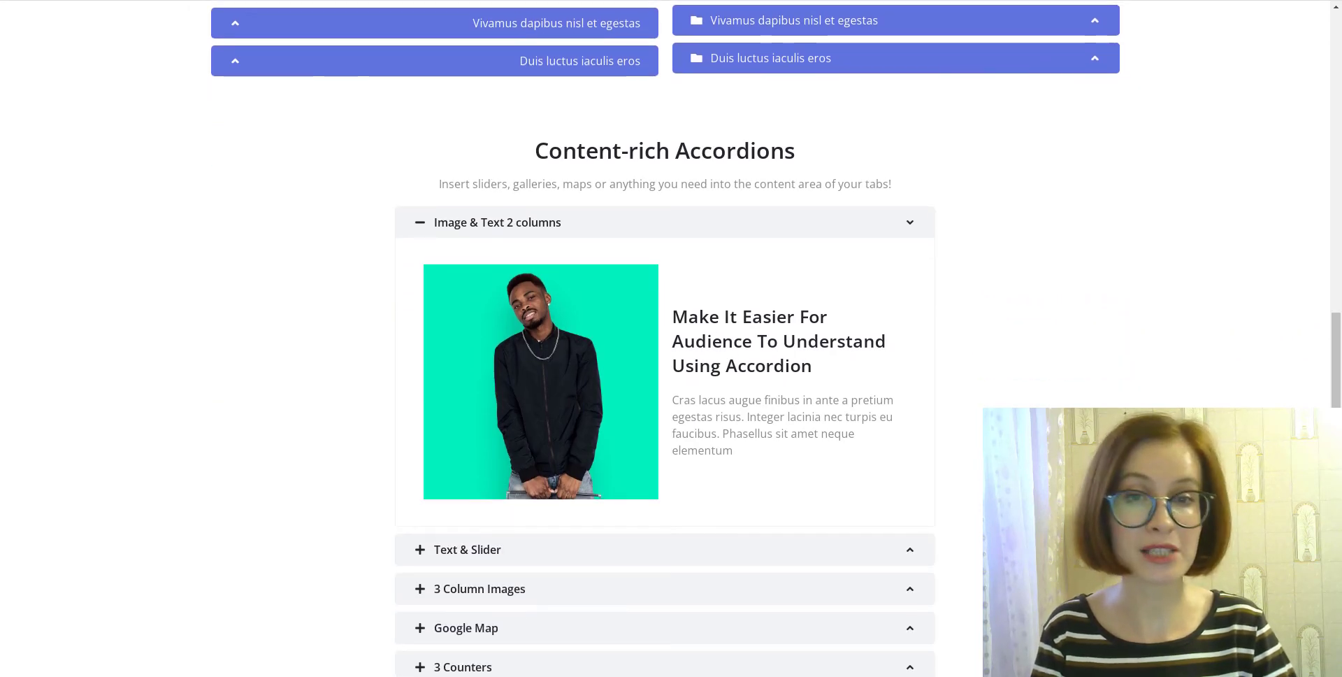
pyautogui.scroll(-1, 664, 350)
pyautogui.scroll(-1, 665, 350)
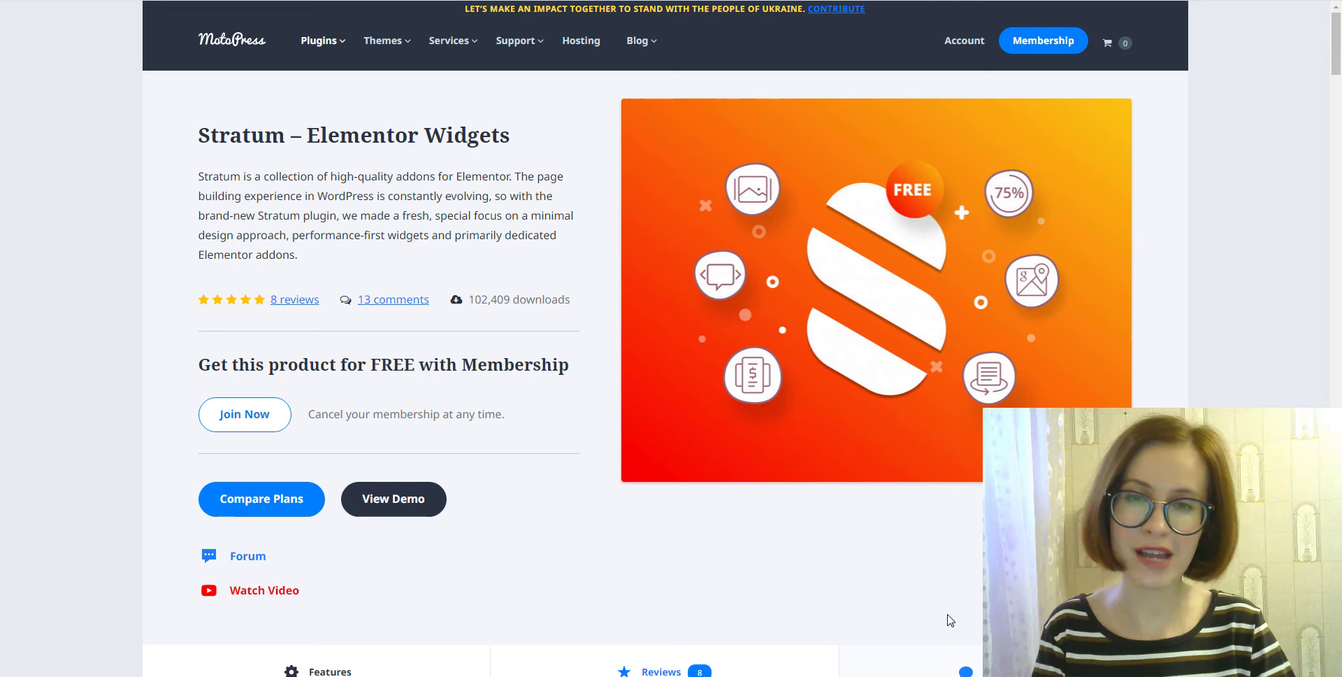
# Compare the Stratum plans on the MotoPress product page and examine the full Free versus PRO feature comparison
pyautogui.click(252, 514)
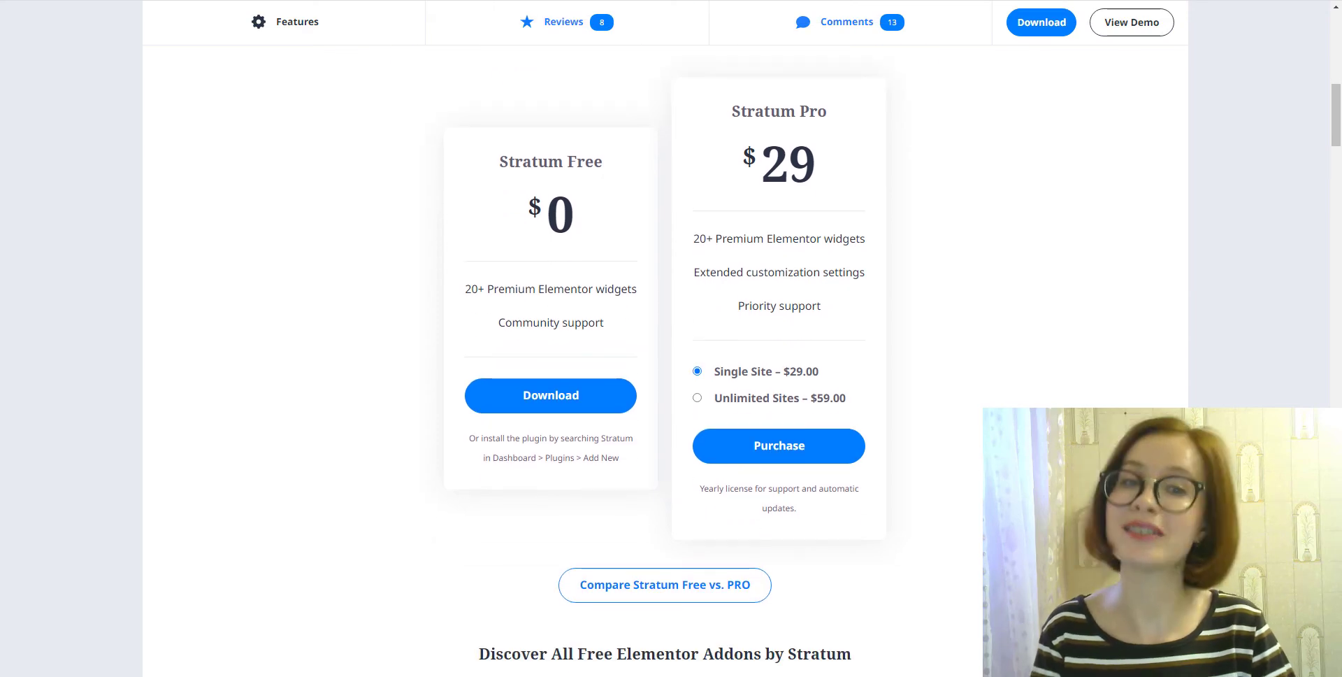
pyautogui.click(651, 603)
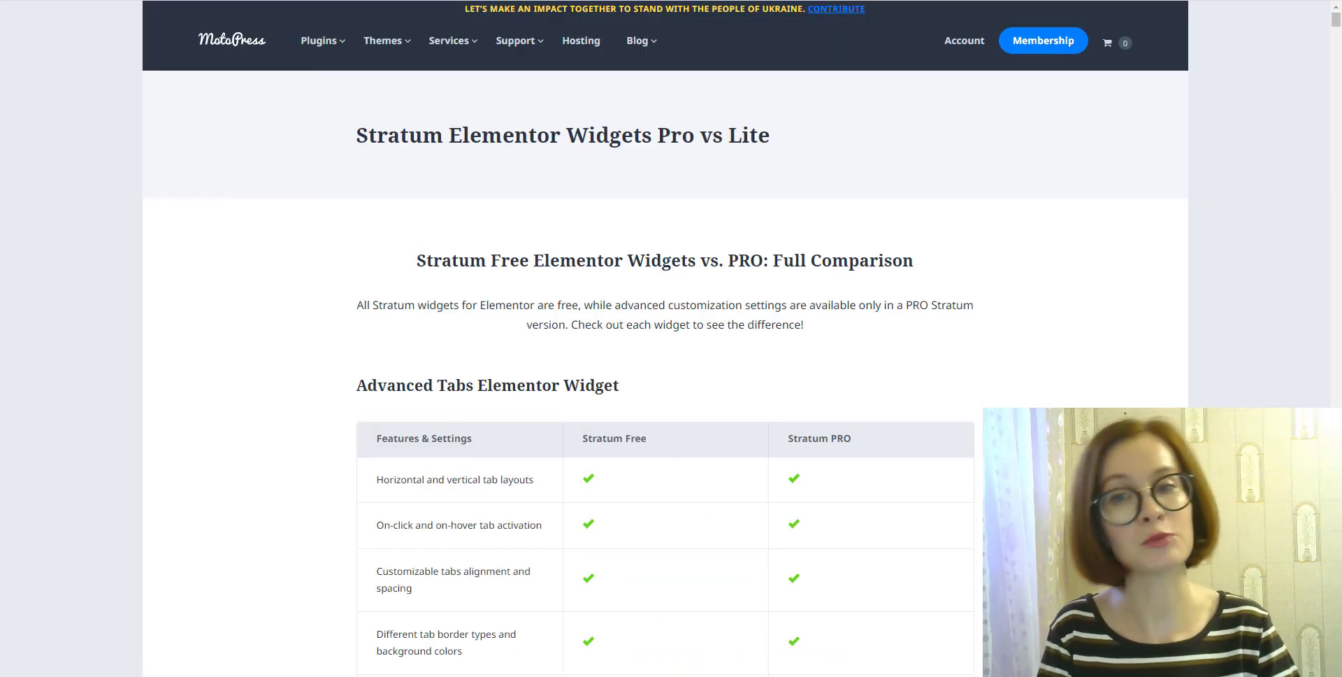
pyautogui.scroll(-20, 665, 364)
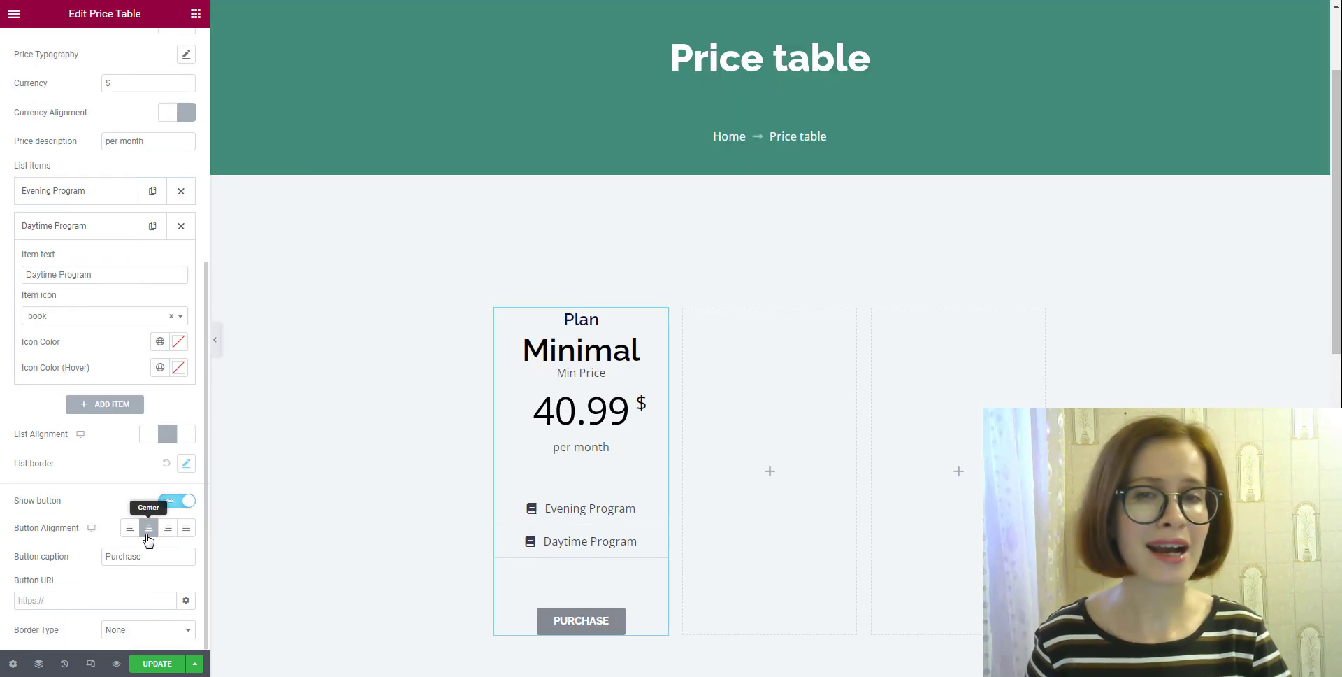
# Set the Minimal price table's button caption to Select and open the global colors for the button background in the hover state
pyautogui.doubleClick(119, 555)
pyautogui.write('Select')
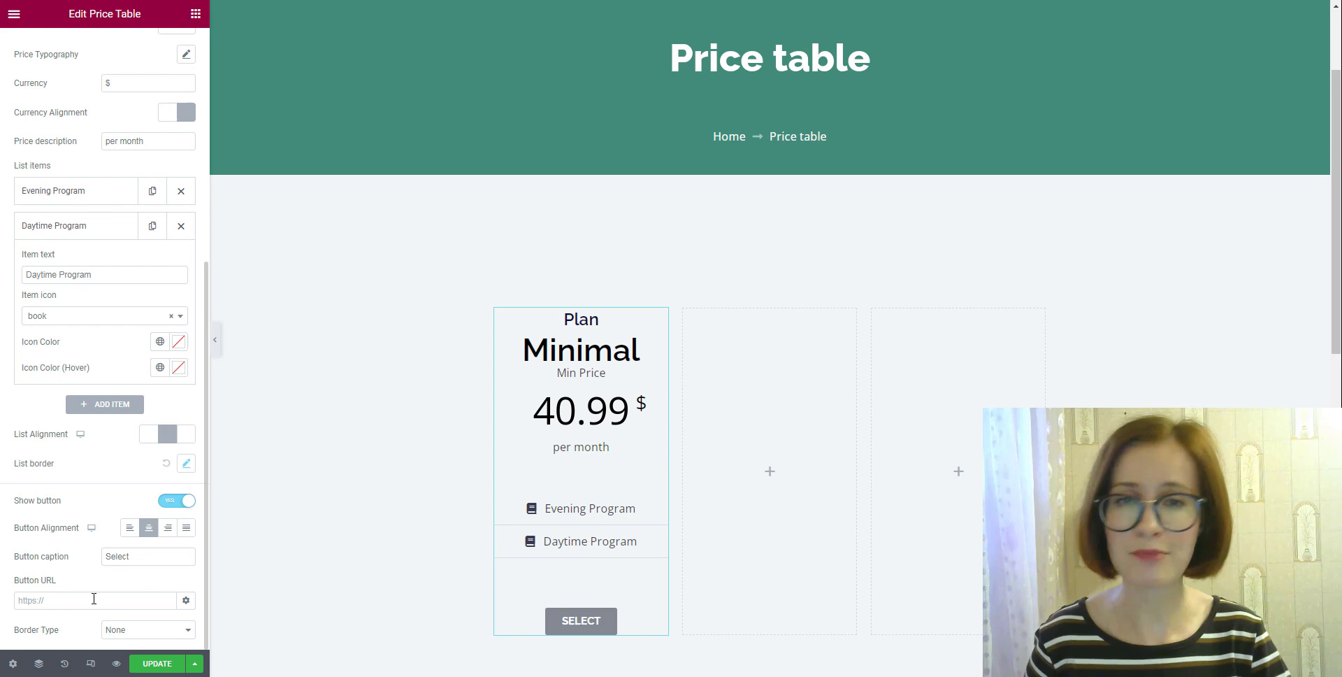
pyautogui.click(98, 599)
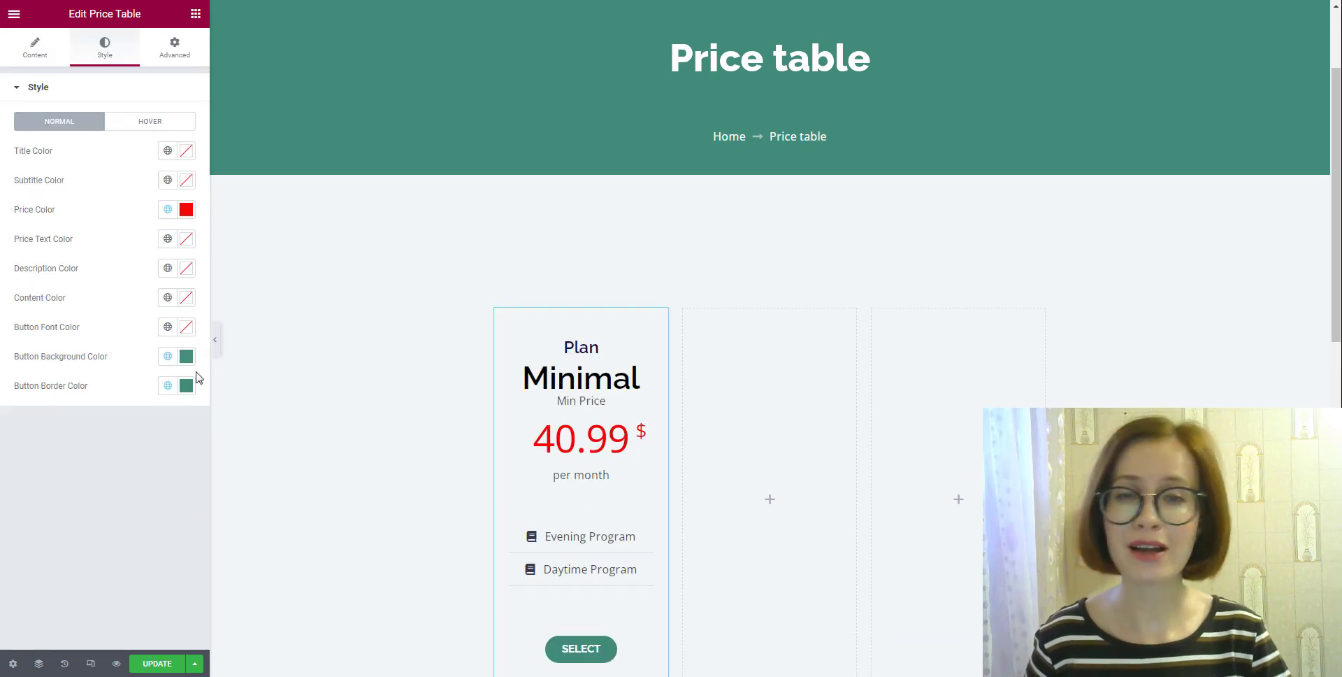
pyautogui.click(156, 125)
pyautogui.click(168, 356)
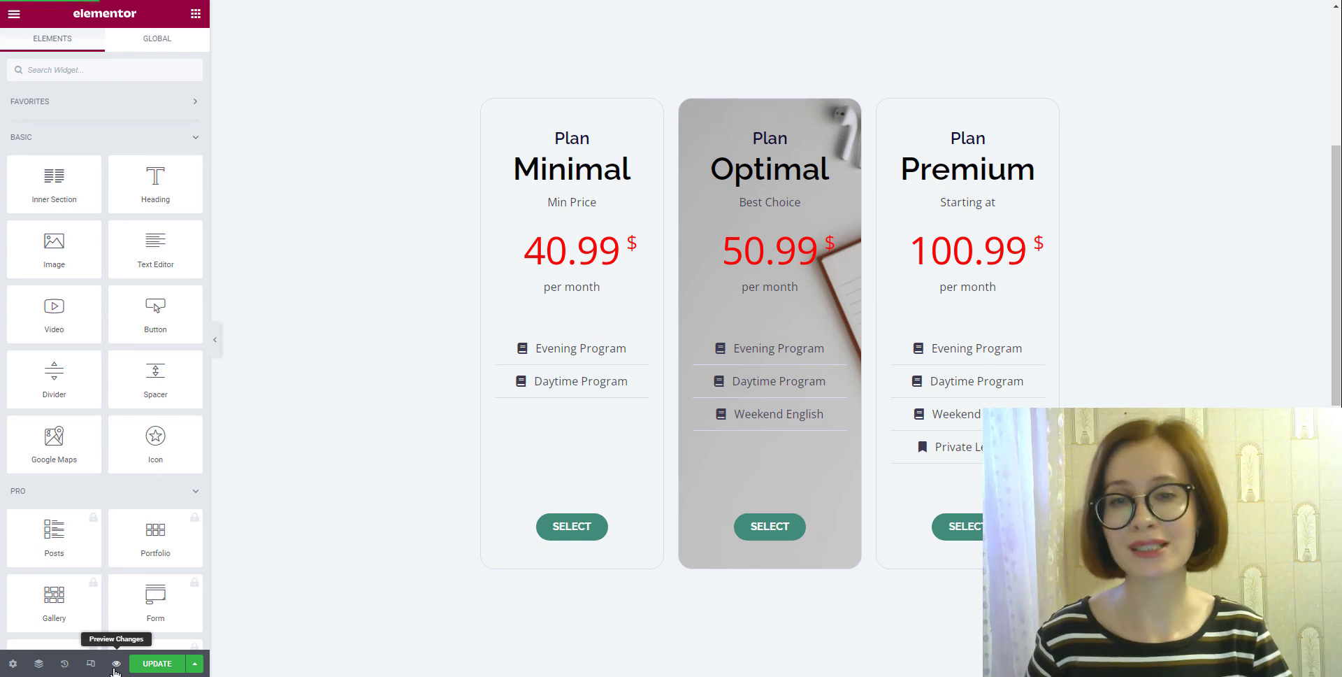
# Preview the page's changes and examine the Minimal, Optimal and Premium tables on the live page
pyautogui.click(116, 664)
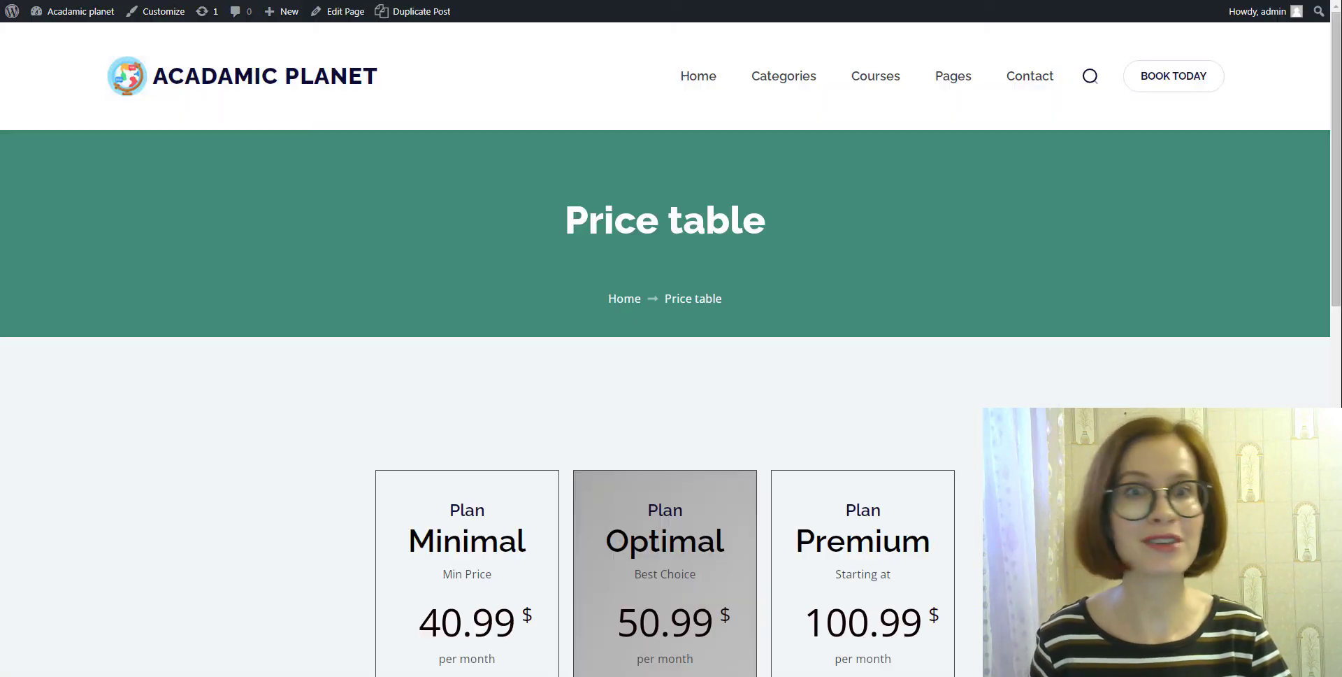
pyautogui.scroll(-3, 671, 349)
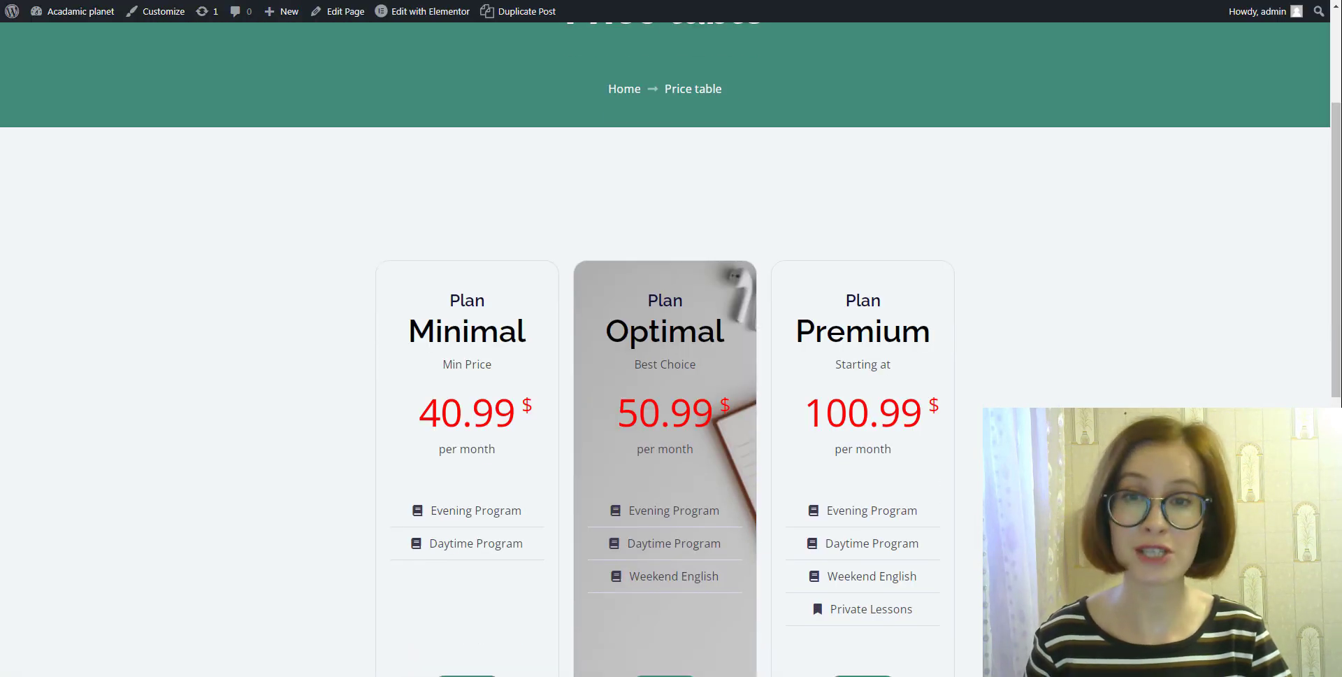
pyautogui.scroll(-1, 671, 349)
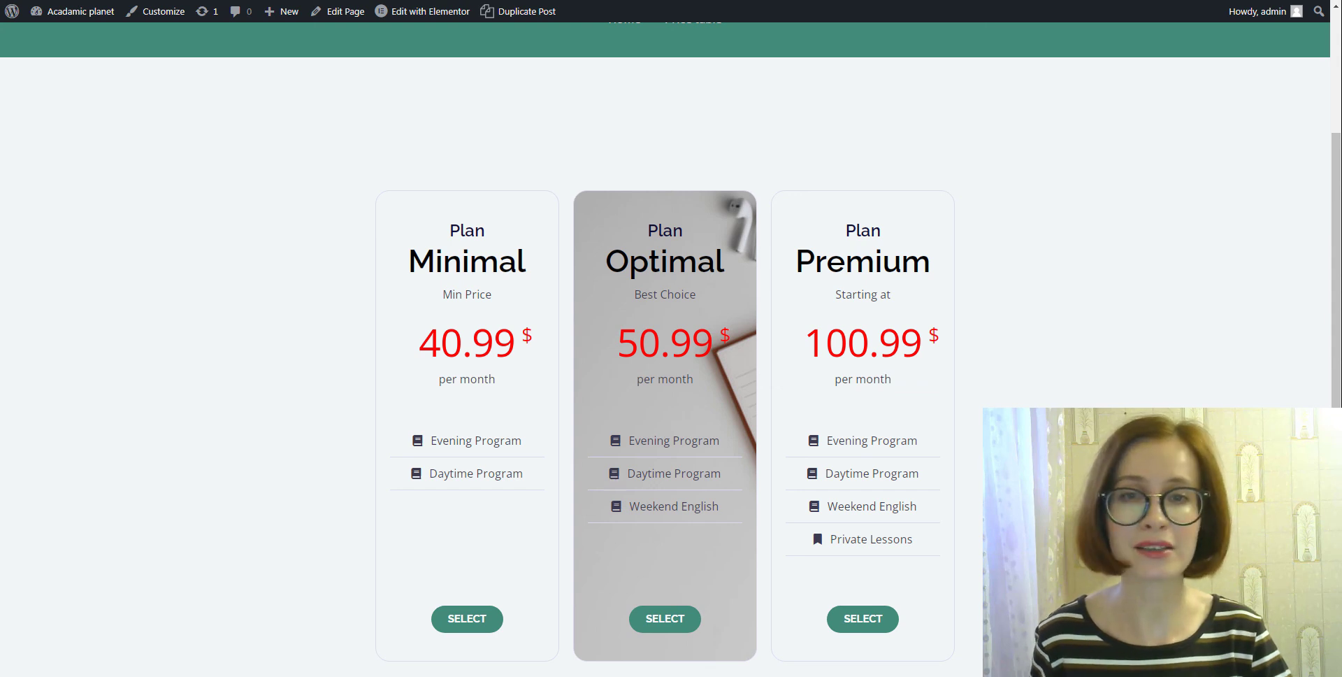
pyautogui.scroll(-1, 671, 349)
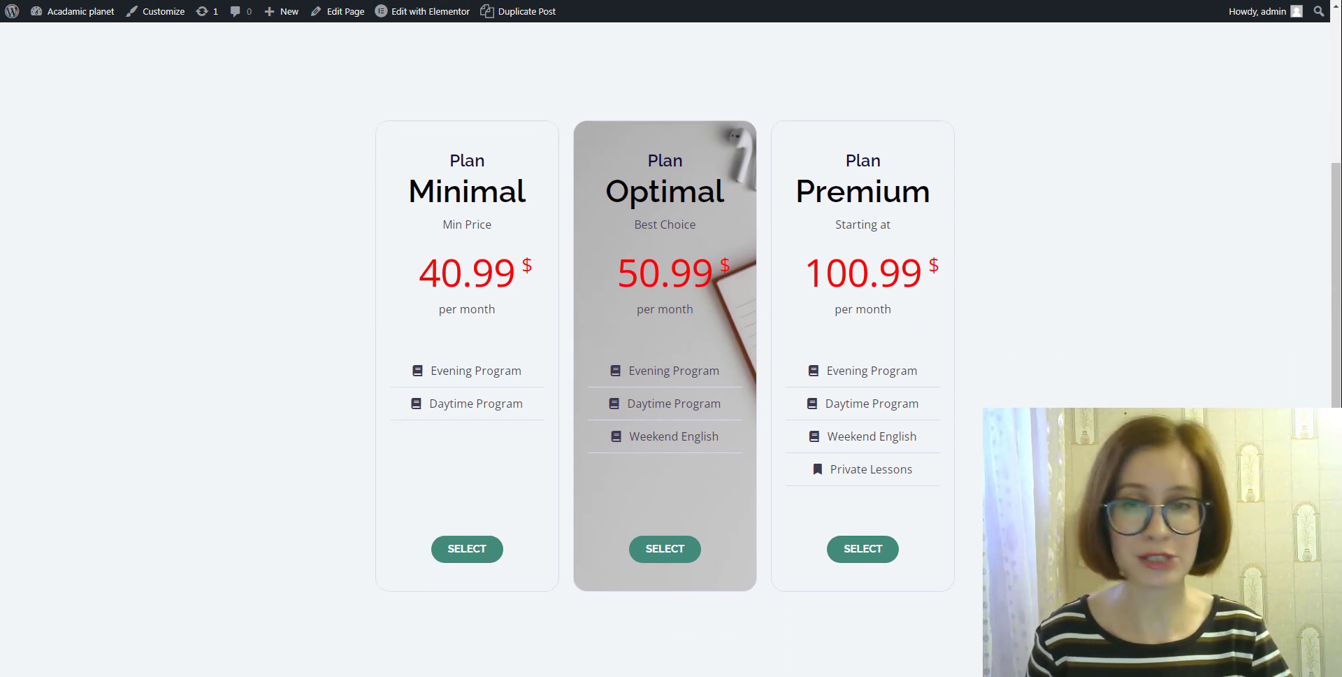